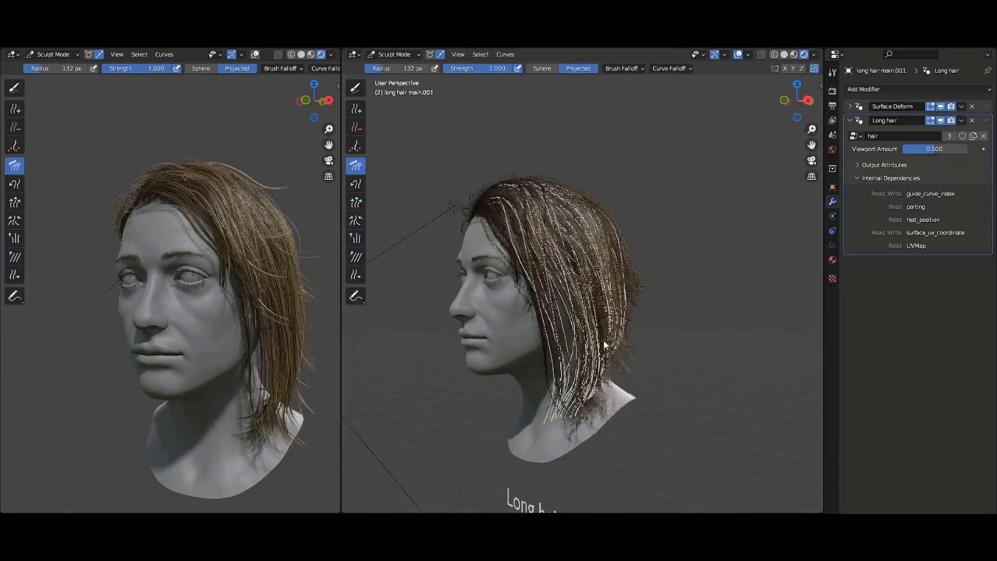
# Step: Comb the long hair strands on the head with the Comb brush, then exit hair sculpting
pyautogui.moveTo(604, 344)
pyautogui.mouseDown()
pyautogui.moveTo(538, 349)
pyautogui.moveTo(553, 422)
pyautogui.moveTo(548, 458)
pyautogui.mouseUp()
pyautogui.hotkey('ctrl', 'Tab')
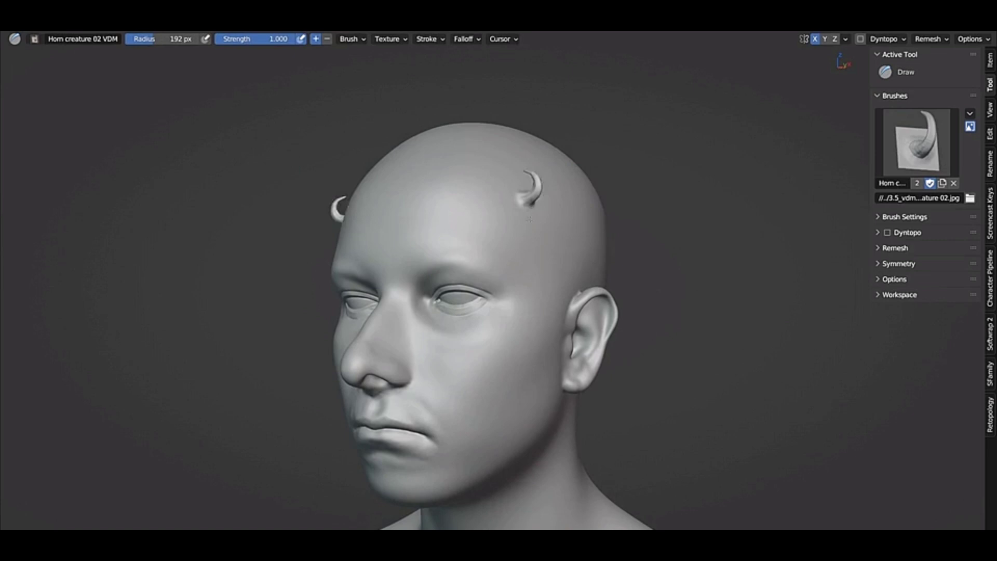
# Step: Grow the horn stubs into large horns with the Horn creature VDM brush, then pick another brush
pyautogui.moveTo(528, 220); pyautogui.dragTo(539, 283)
pyautogui.click(916, 141)
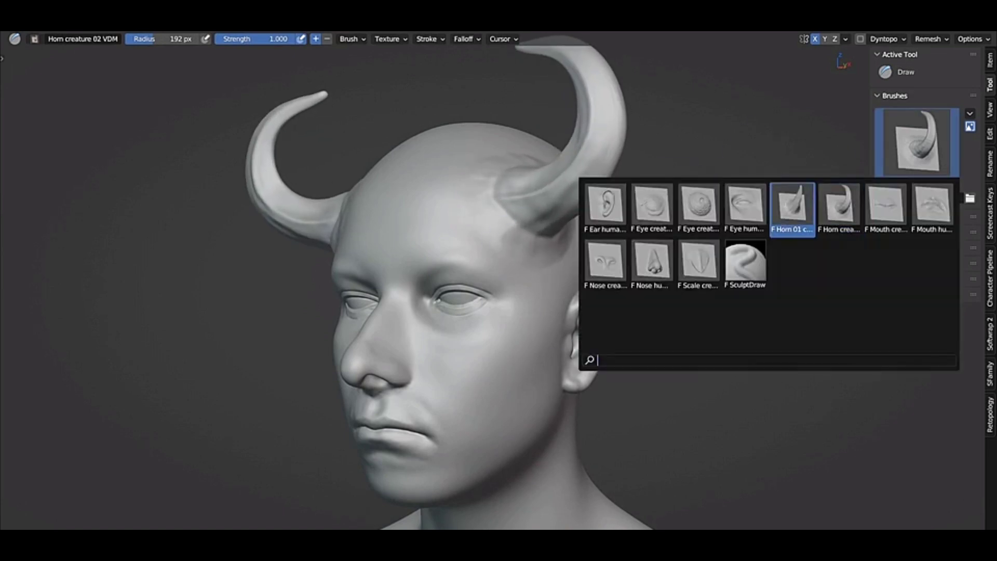
pyautogui.click(790, 210)
pyautogui.click(430, 39)
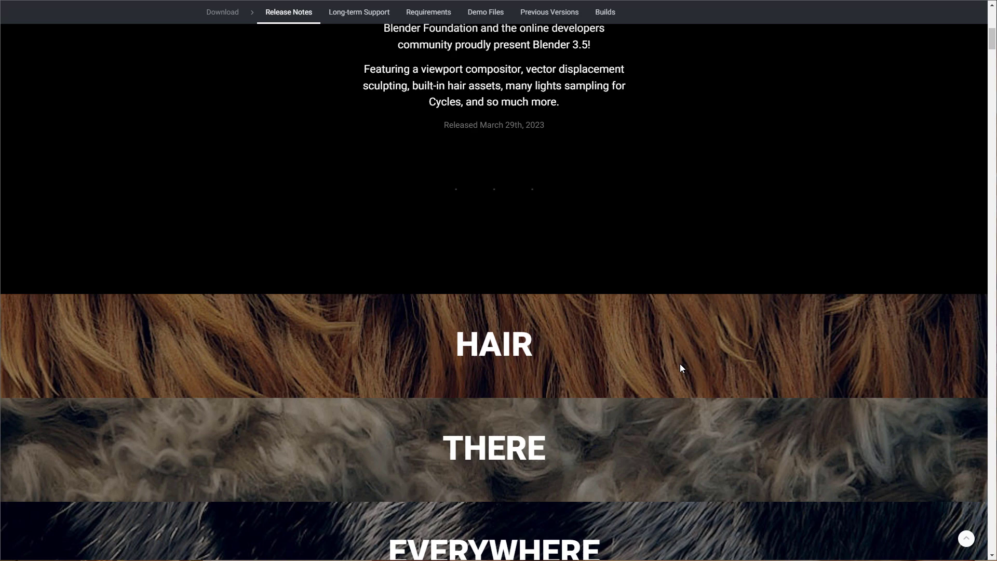
# Step: Scroll the Blender 3.5 release notes down to the HAIR THERE EVERYWHERE section
pyautogui.scroll(3, 680, 363)
pyautogui.scroll(-5, 681, 365)
pyautogui.scroll(-4, 680, 364)
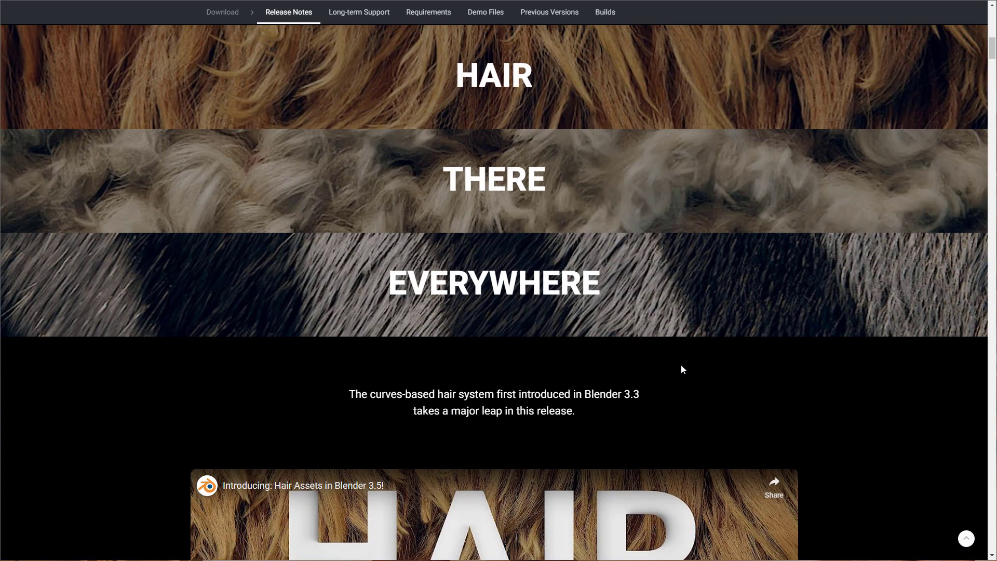
pyautogui.scroll(2, 681, 365)
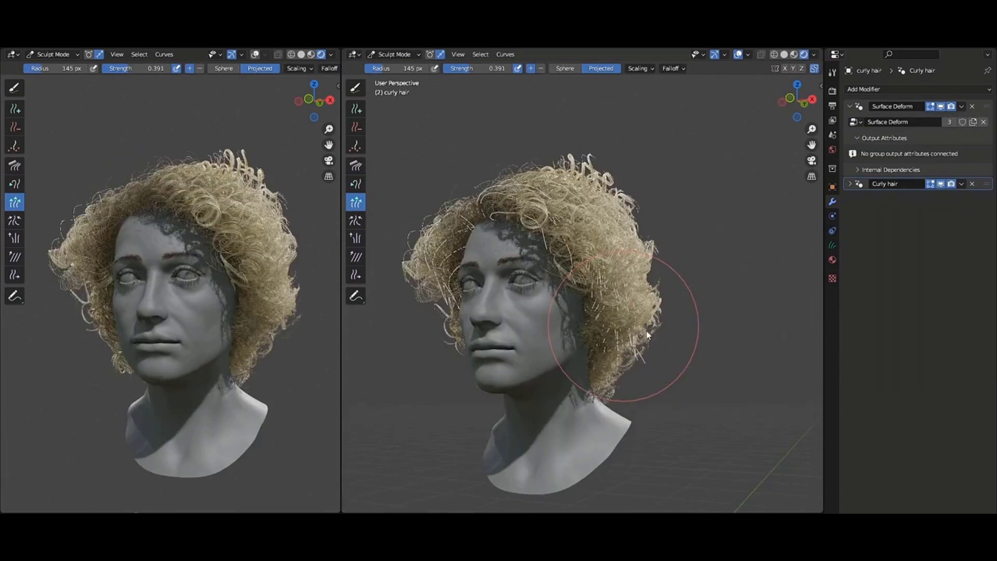
# Step: Reshape the curly side strands and pull them outward with Snake Hook
pyautogui.moveTo(597, 332); pyautogui.dragTo(433, 298, button='middle')
pyautogui.moveTo(432, 299); pyautogui.dragTo(429, 334)
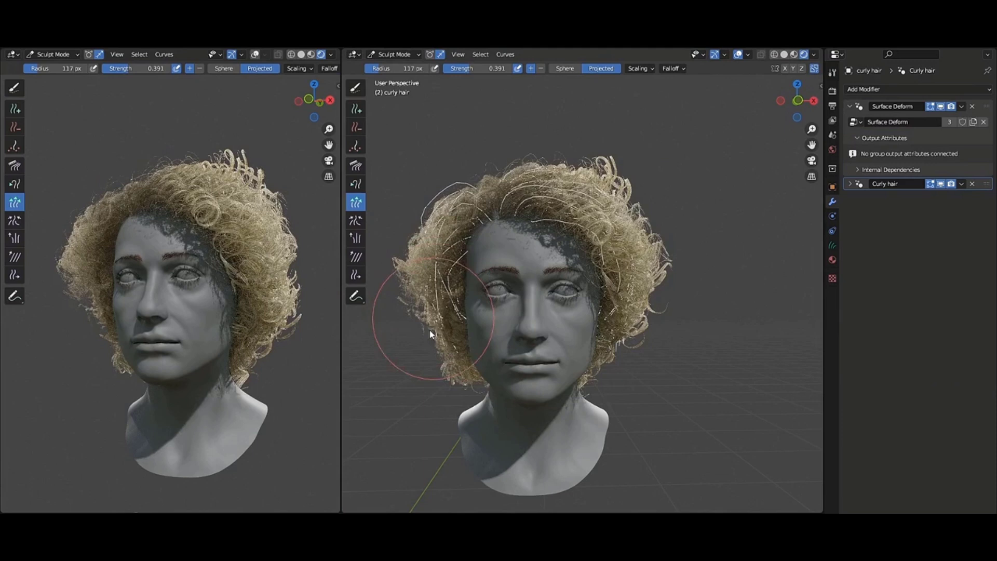
pyautogui.press('k')
pyautogui.moveTo(626, 312); pyautogui.dragTo(656, 334)
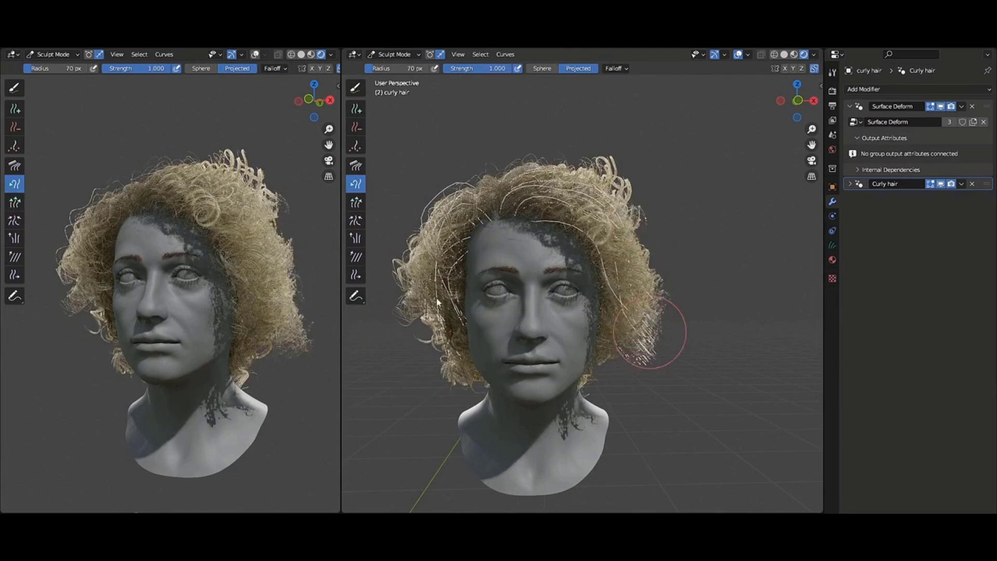
# Step: Comb the curly hair on both sides, then set the braid Guide Distance to 0.059 m
pyautogui.moveTo(442, 335); pyautogui.dragTo(540, 322, button='middle')
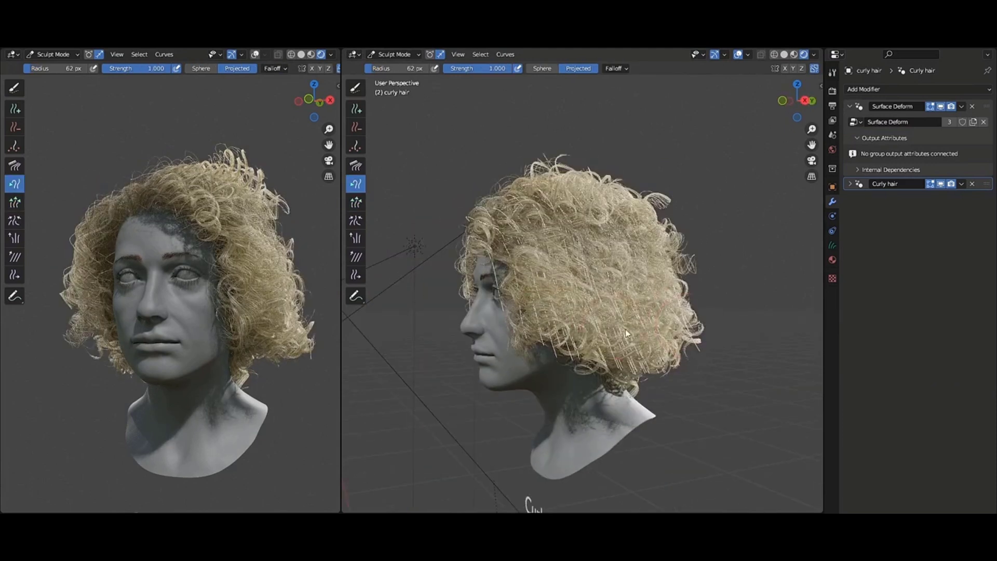
pyautogui.press('c')
pyautogui.moveTo(625, 328)
pyautogui.mouseDown(button='middle')
pyautogui.moveTo(670, 311)
pyautogui.moveTo(679, 278)
pyautogui.mouseUp(button='middle')
pyautogui.moveTo(679, 278)
pyautogui.mouseDown()
pyautogui.moveTo(649, 270)
pyautogui.moveTo(630, 232)
pyautogui.mouseUp()
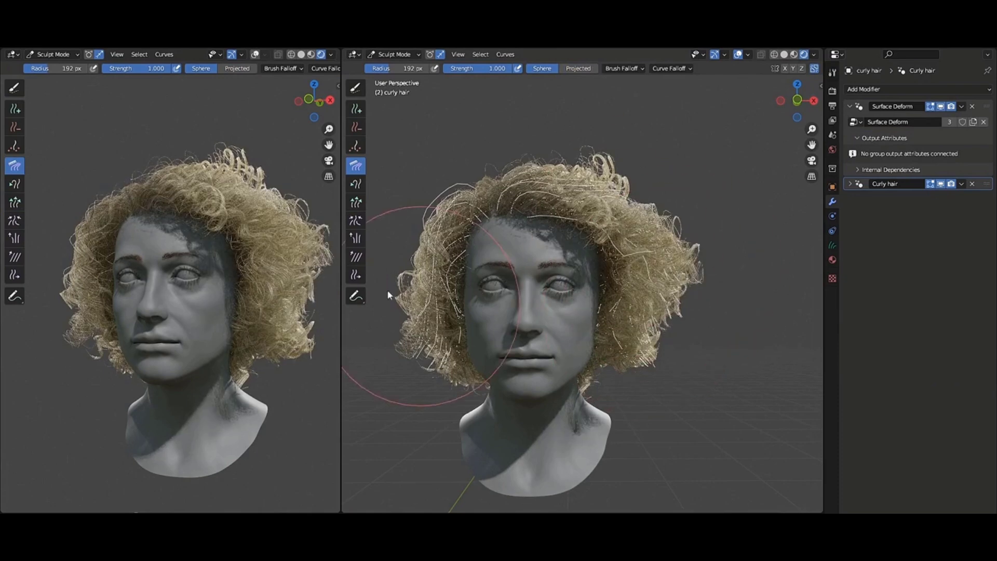
pyautogui.moveTo(400, 289); pyautogui.dragTo(430, 323)
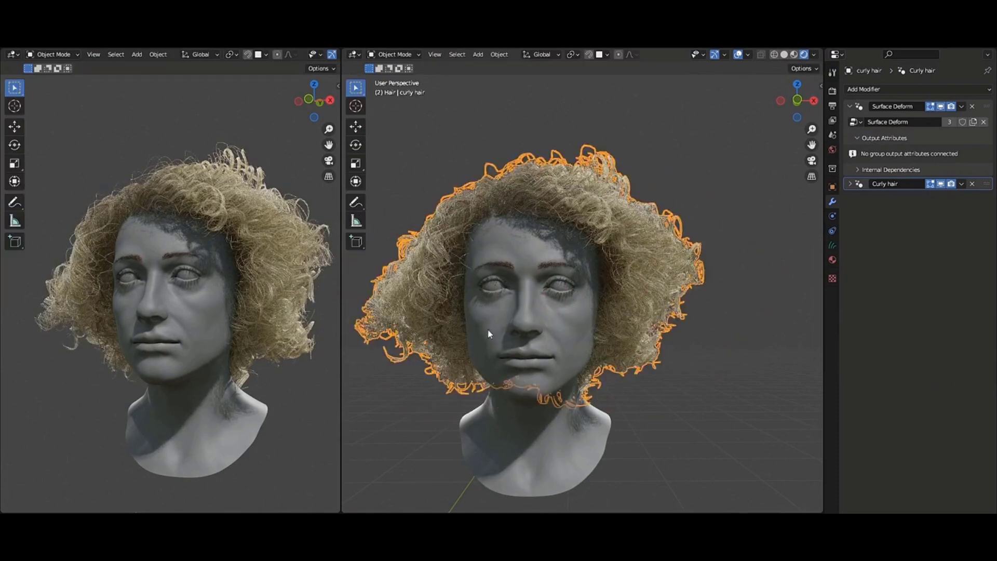
pyautogui.moveTo(488, 329); pyautogui.dragTo(547, 344, button='middle')
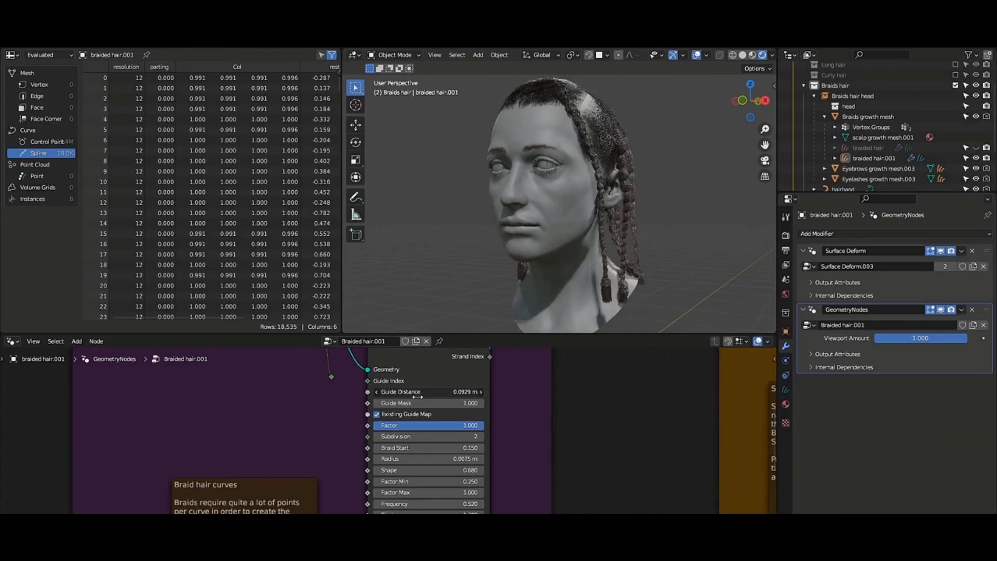
pyautogui.moveTo(281, 421); pyautogui.dragTo(338, 394)
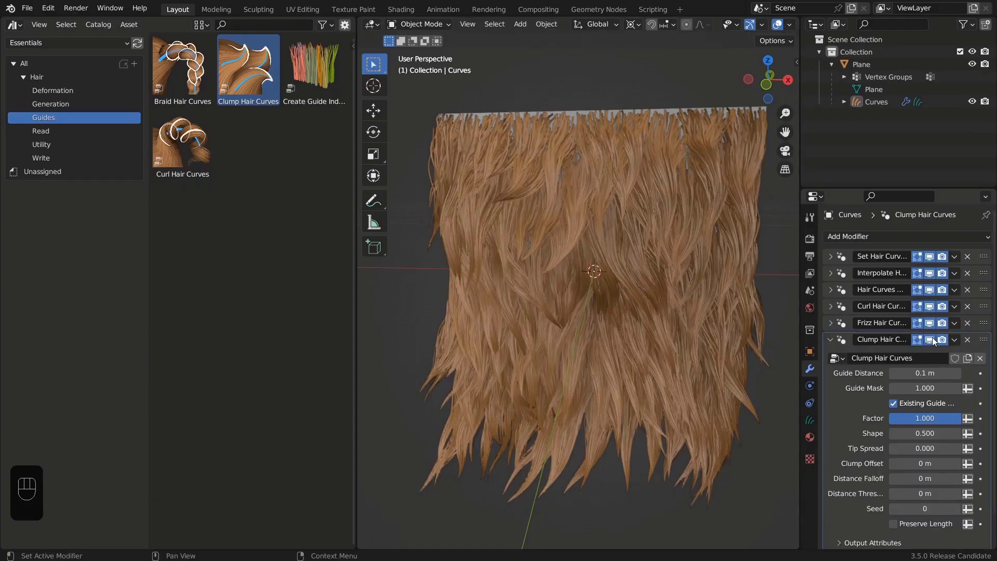
# Step: Move Surface Deform below Rotate Hair Curves, toggling Clump and Curl visibility to compare
pyautogui.click(931, 339)
pyautogui.click(930, 339)
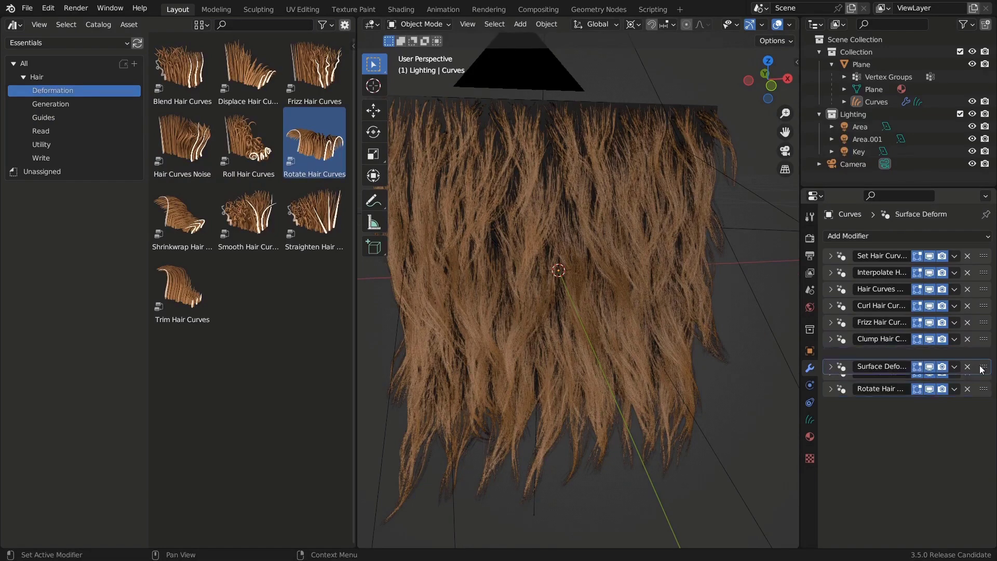
pyautogui.moveTo(981, 369); pyautogui.dragTo(979, 472)
pyautogui.click(929, 305)
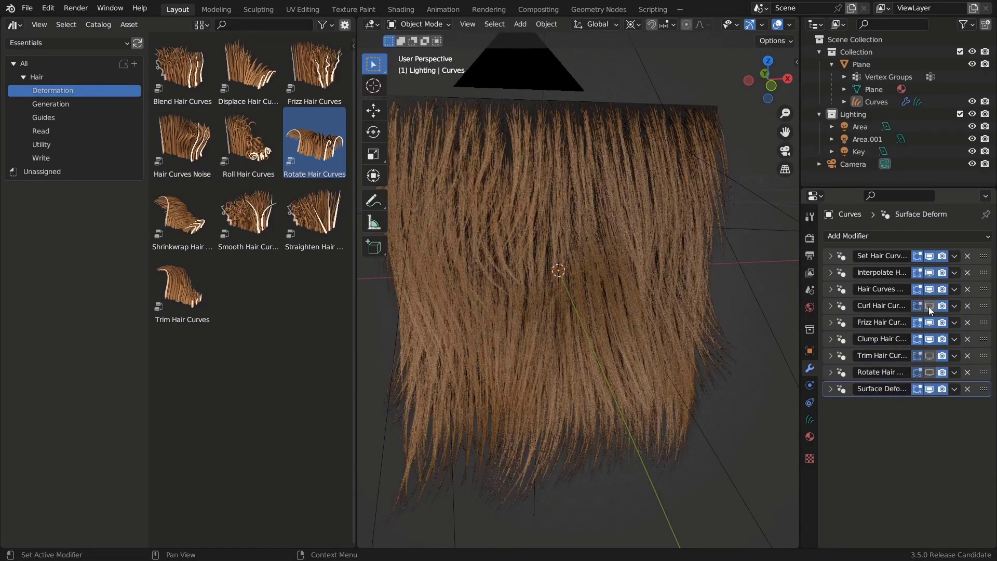
pyautogui.click(928, 307)
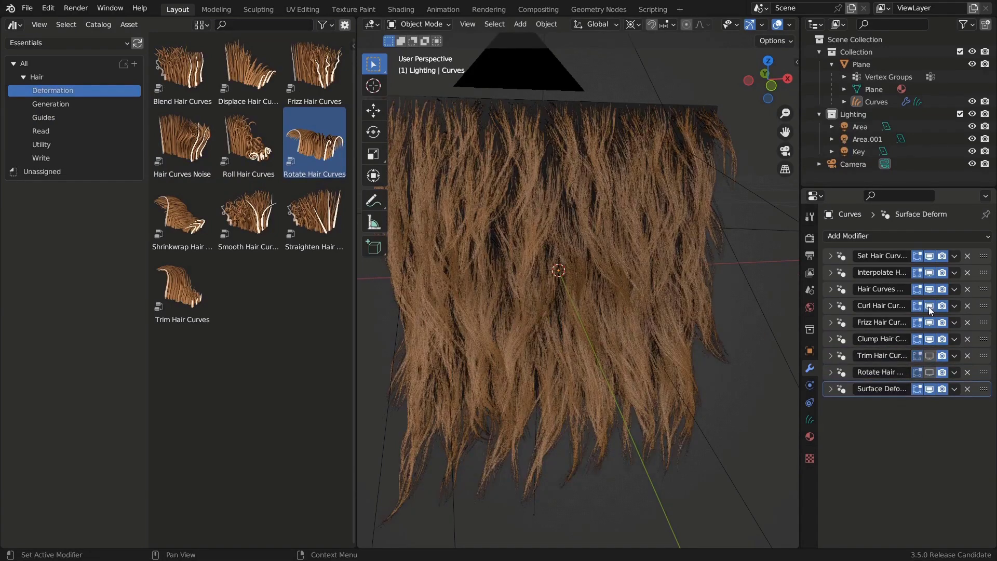
pyautogui.click(928, 339)
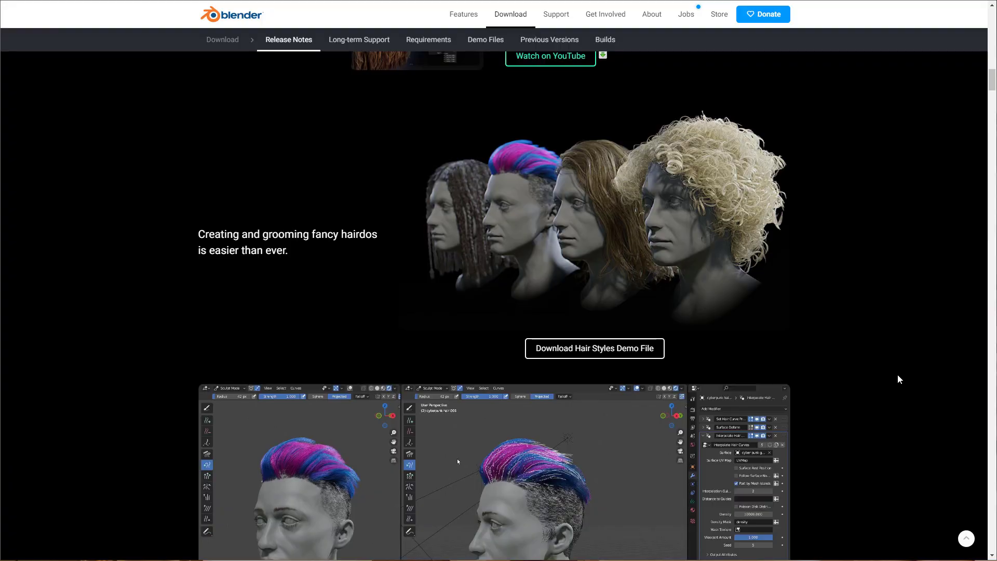
# Step: Scroll the release notes past the hair-styles video to the Animal Fur demo section
pyautogui.scroll(-10, 897, 375)
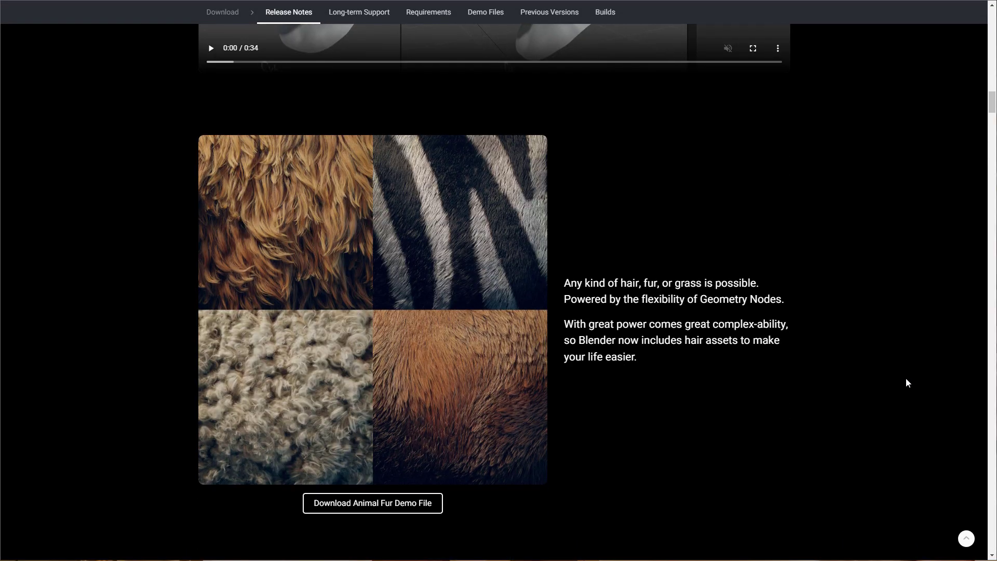
pyautogui.scroll(-2, 905, 383)
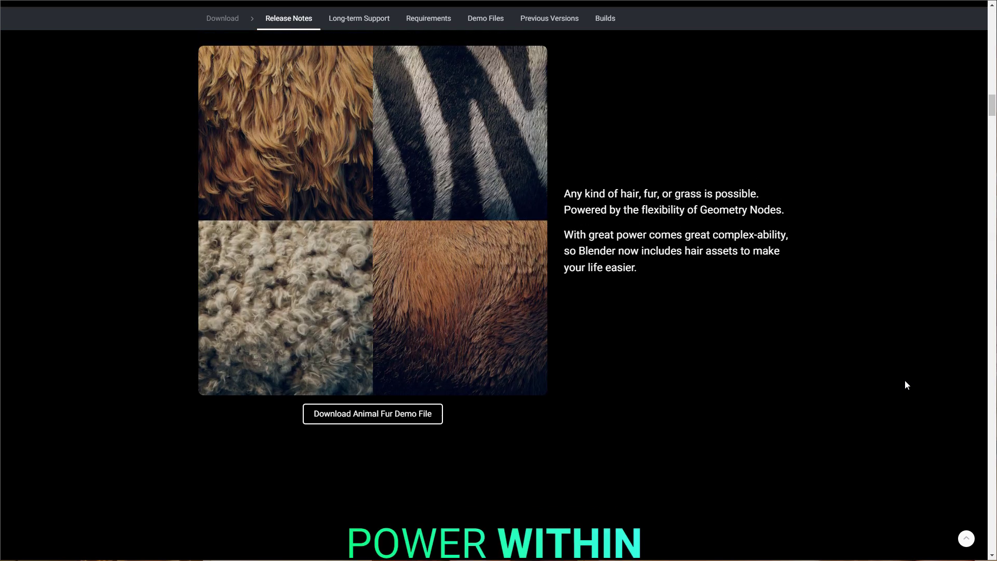
pyautogui.scroll(2, 904, 384)
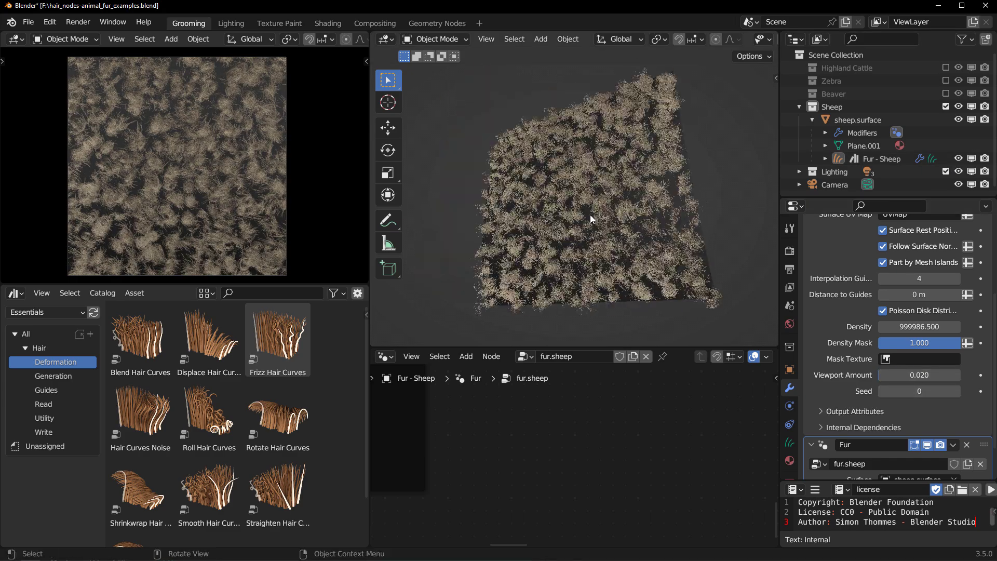
# Step: Enable the Zebra collection and set the Fur - Zebra Viewport Amount to 0.071
pyautogui.click(918, 375)
pyautogui.write('0.')
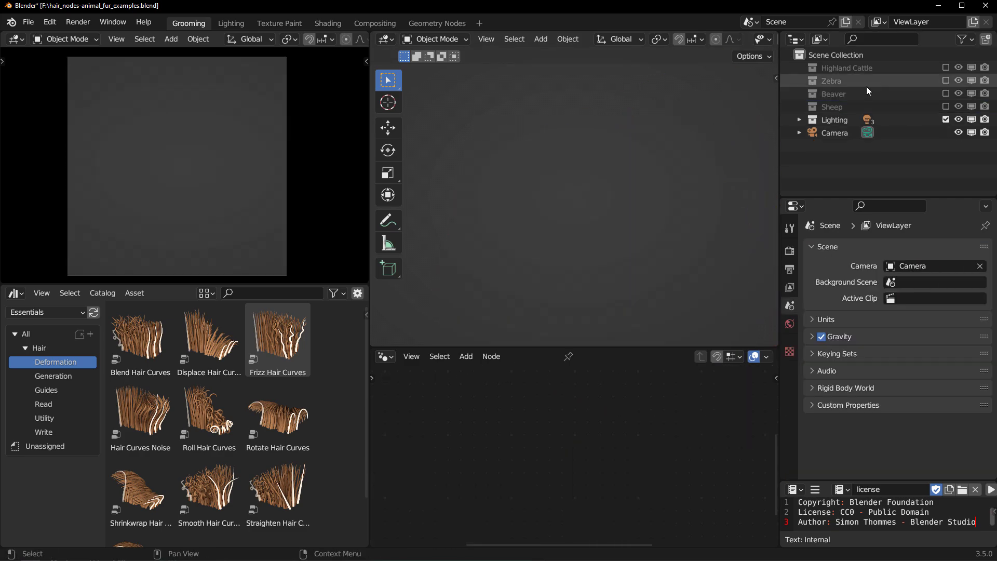
pyautogui.click(866, 83)
pyautogui.click(812, 93)
pyautogui.click(828, 132)
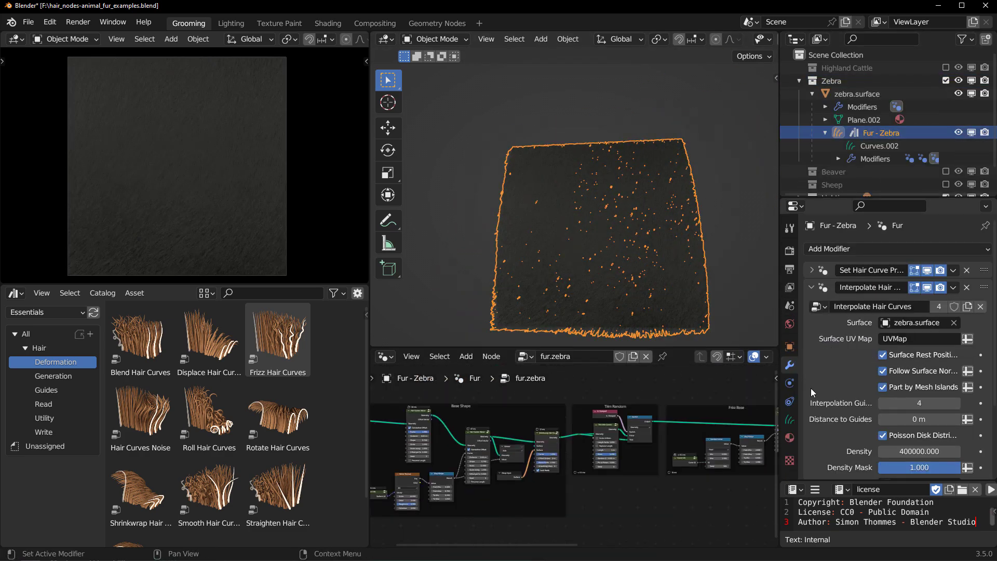
pyautogui.scroll(5, 597, 218)
pyautogui.moveTo(623, 218); pyautogui.dragTo(656, 233, button='middle')
pyautogui.scroll(-5, 864, 367)
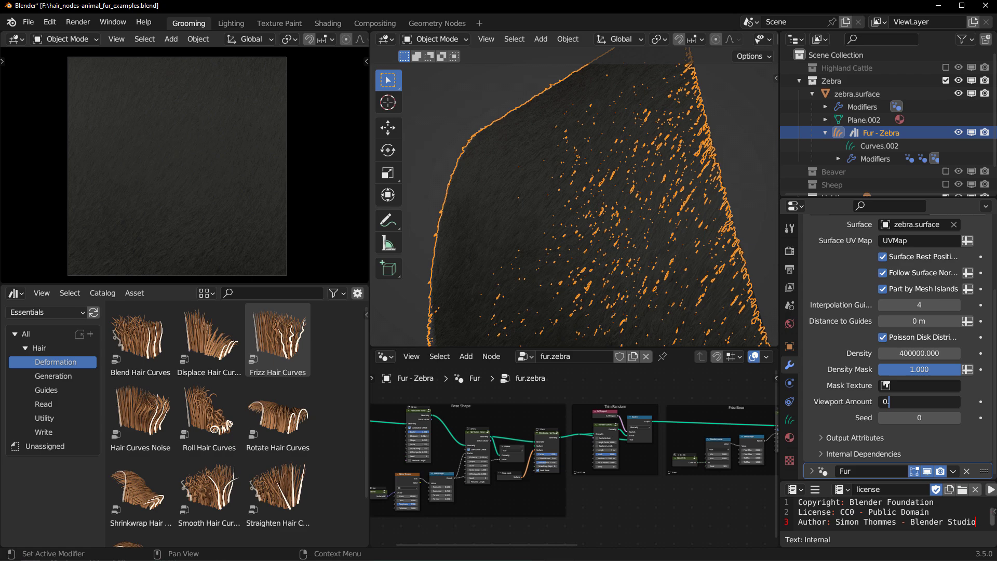
pyautogui.write('071')
pyautogui.press('Return')
pyautogui.scroll(-5, 571, 218)
# Step: Show only the Highland Cattle collection in the scene
pyautogui.click(550, 244)
pyautogui.moveTo(551, 244); pyautogui.dragTo(652, 216, button='middle')
pyautogui.keyDown('ctrl'); pyautogui.click(945, 67); pyautogui.keyUp('ctrl')
pyautogui.scroll(-3, 575, 250)
pyautogui.moveTo(575, 251); pyautogui.dragTo(613, 244, button='middle')
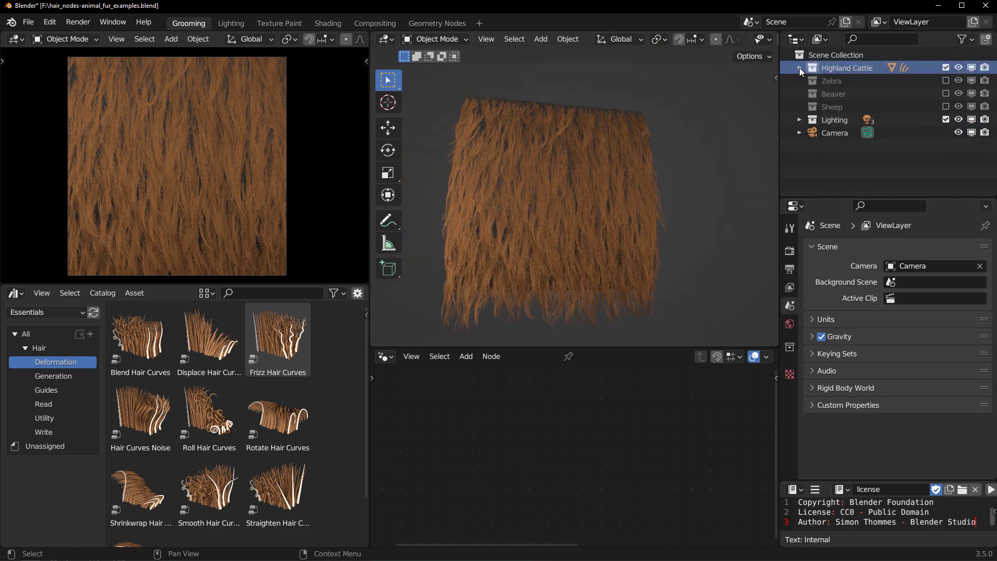
# Step: Expand Highland Cattle in the Outliner down to its fur's Interpolate Hair Curves modifier
pyautogui.click(799, 67)
pyautogui.click(811, 80)
pyautogui.click(825, 120)
pyautogui.click(874, 133)
pyautogui.click(837, 146)
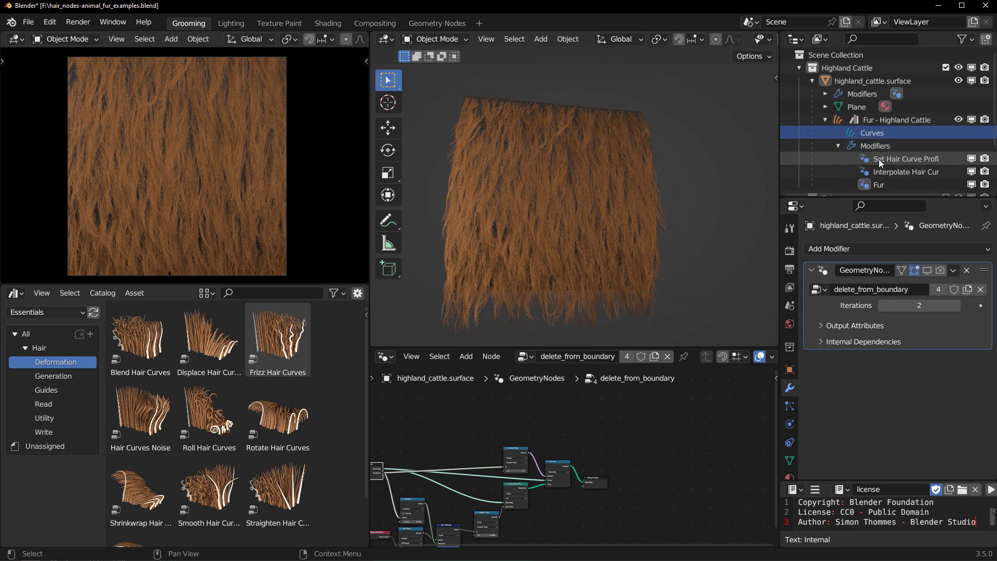
pyautogui.scroll(-3, 878, 159)
pyautogui.click(899, 105)
pyautogui.scroll(6, 585, 210)
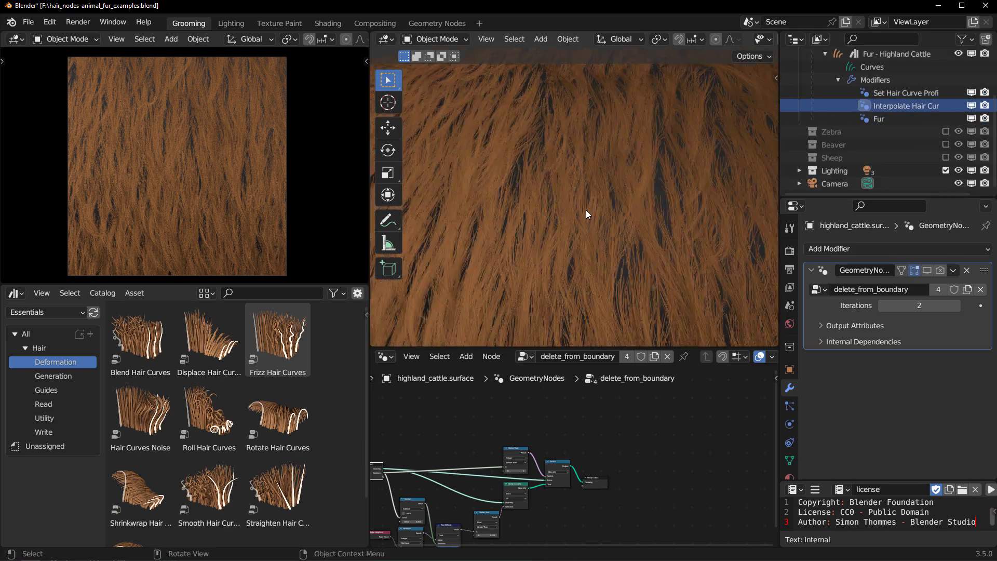
pyautogui.scroll(-6, 610, 282)
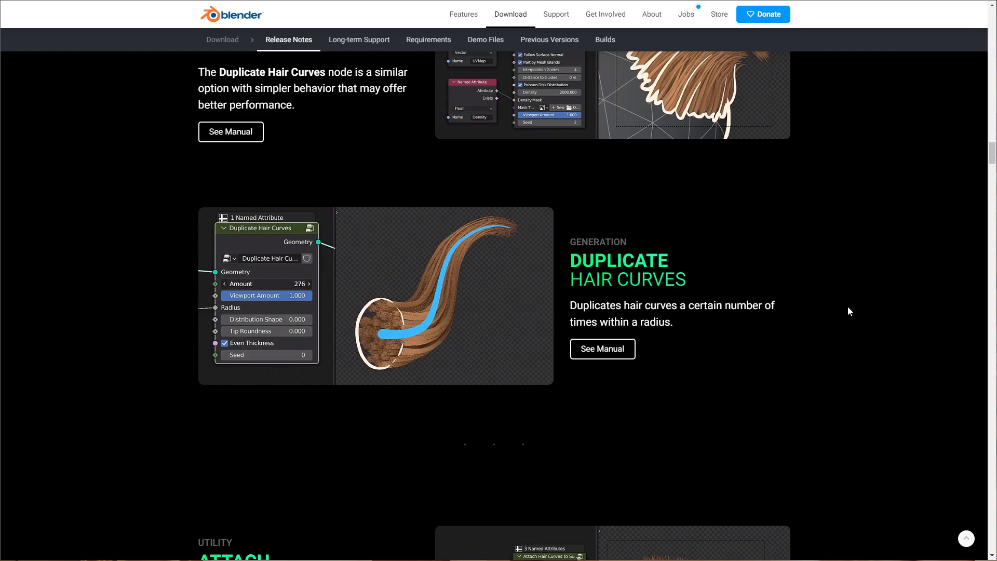
# Step: Scroll past the Curl, Braid, Frizz and Smooth Hair Curves sections to Even More Nodes & Physics
pyautogui.scroll(8, 848, 311)
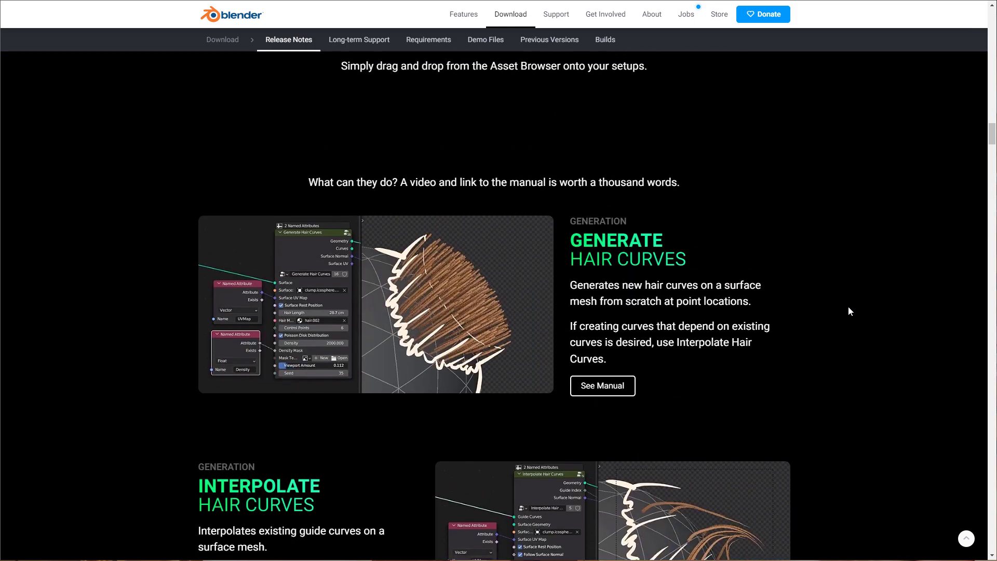
pyautogui.scroll(-8, 848, 311)
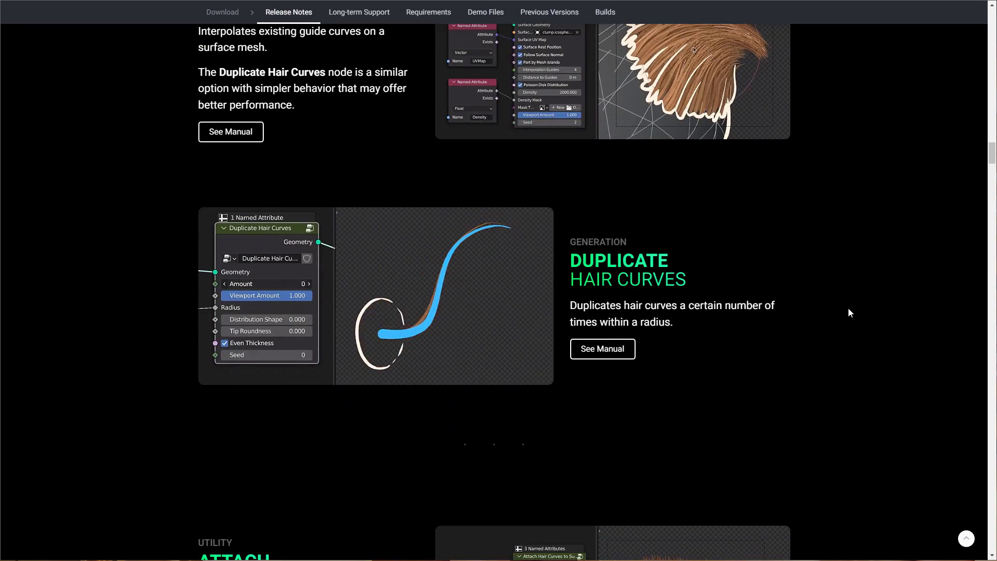
pyautogui.scroll(4, 848, 313)
pyautogui.scroll(-9, 848, 313)
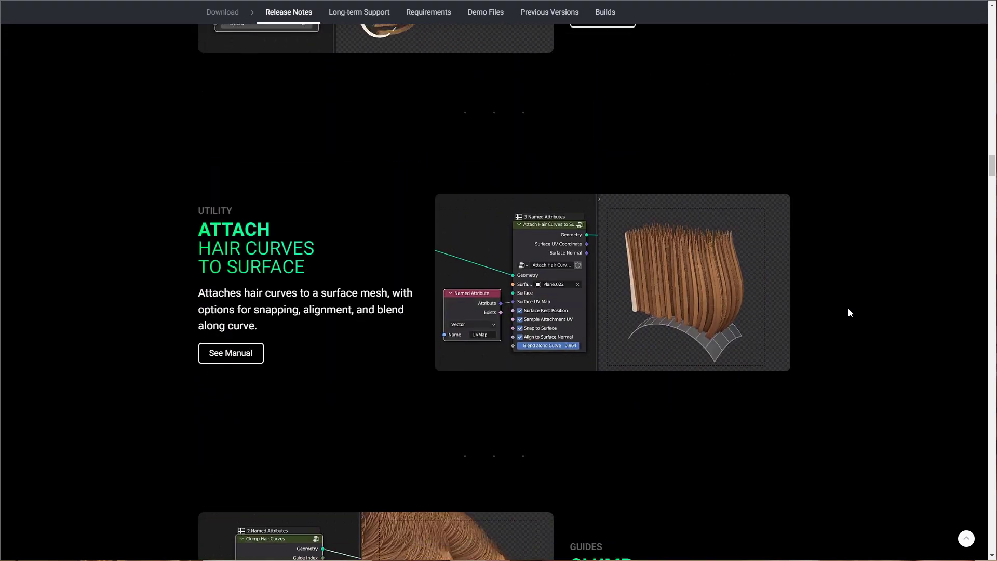
pyautogui.scroll(-6, 848, 311)
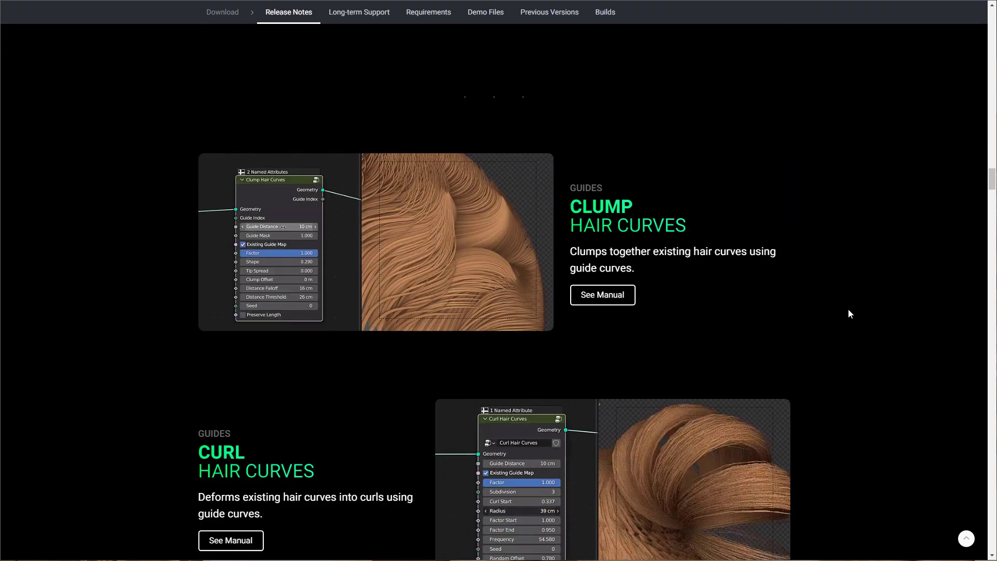
pyautogui.scroll(-1, 848, 308)
pyautogui.scroll(4, 878, 338)
pyautogui.scroll(-2, 877, 339)
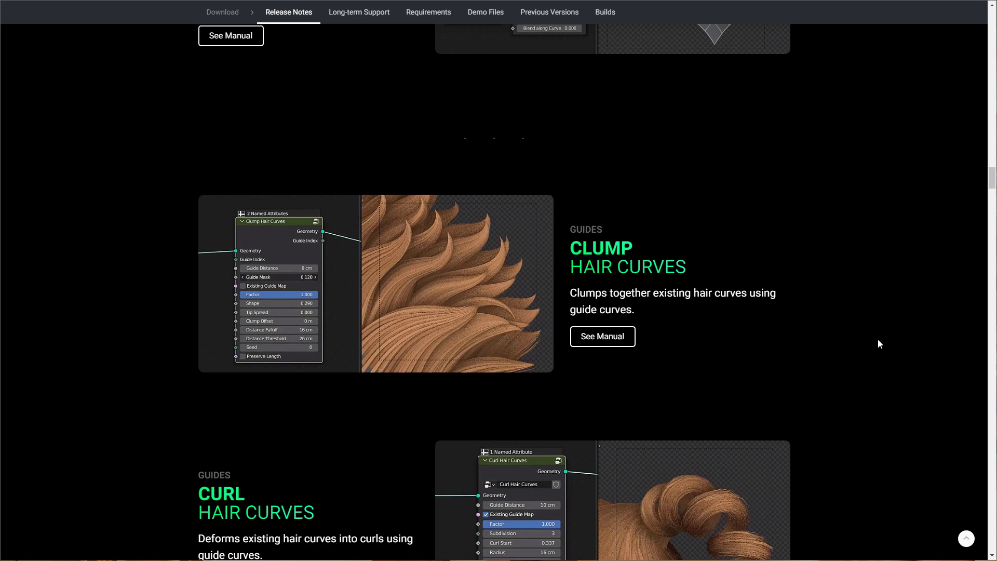
pyautogui.scroll(-10, 879, 343)
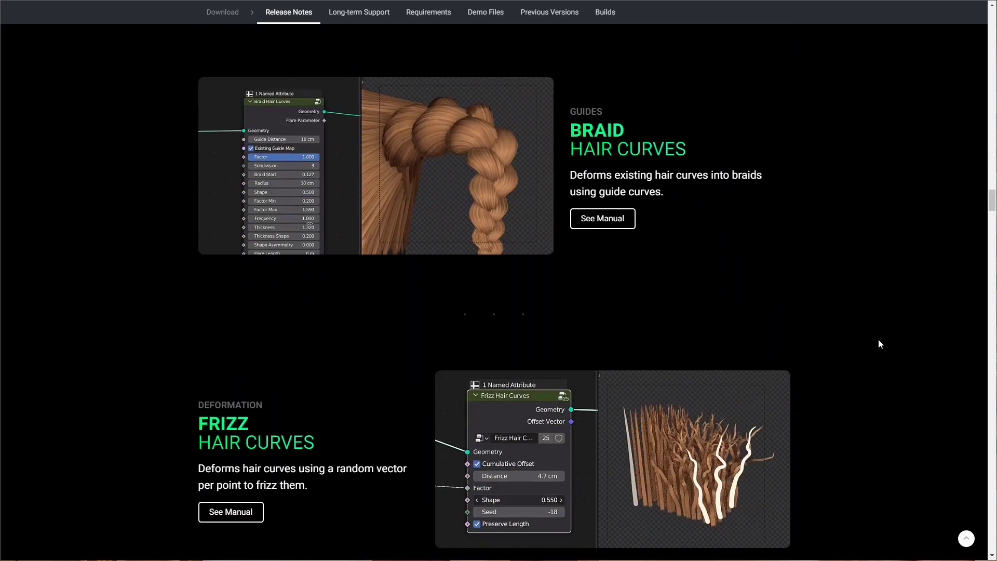
pyautogui.scroll(-6, 878, 341)
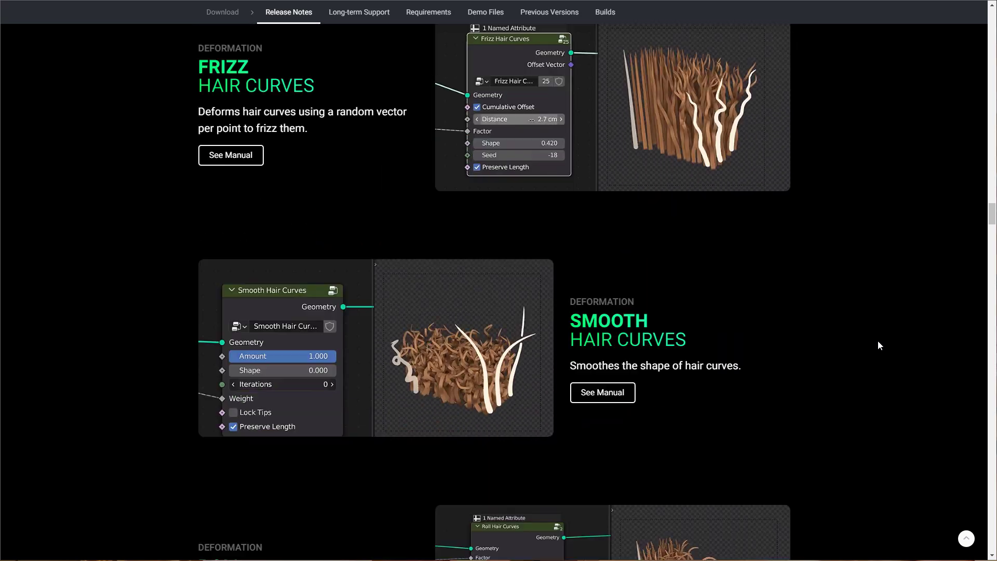
pyautogui.scroll(-5, 877, 341)
pyautogui.scroll(9, 878, 341)
pyautogui.scroll(-4, 878, 341)
pyautogui.scroll(4, 878, 341)
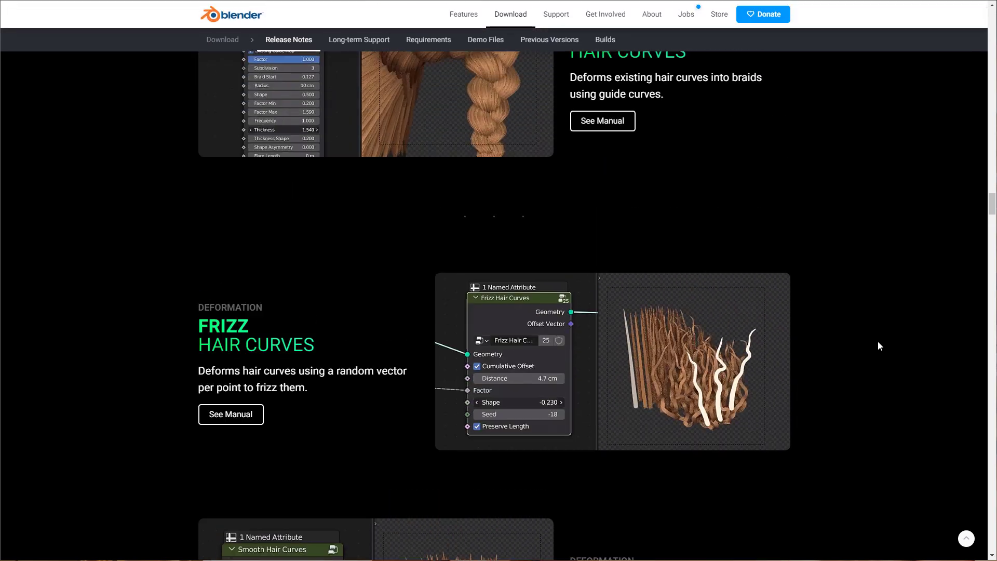
pyautogui.scroll(6, 877, 341)
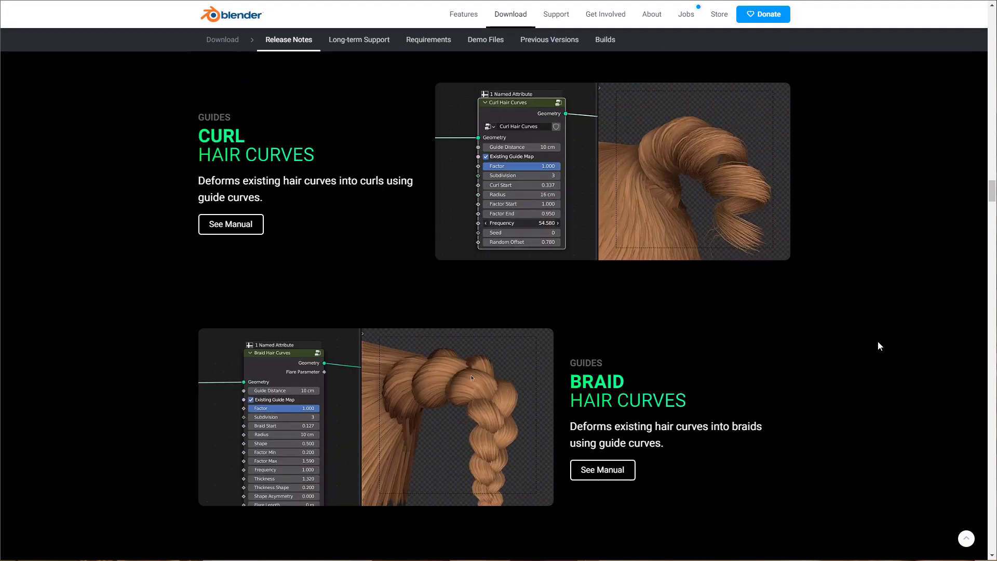
pyautogui.scroll(-15, 921, 386)
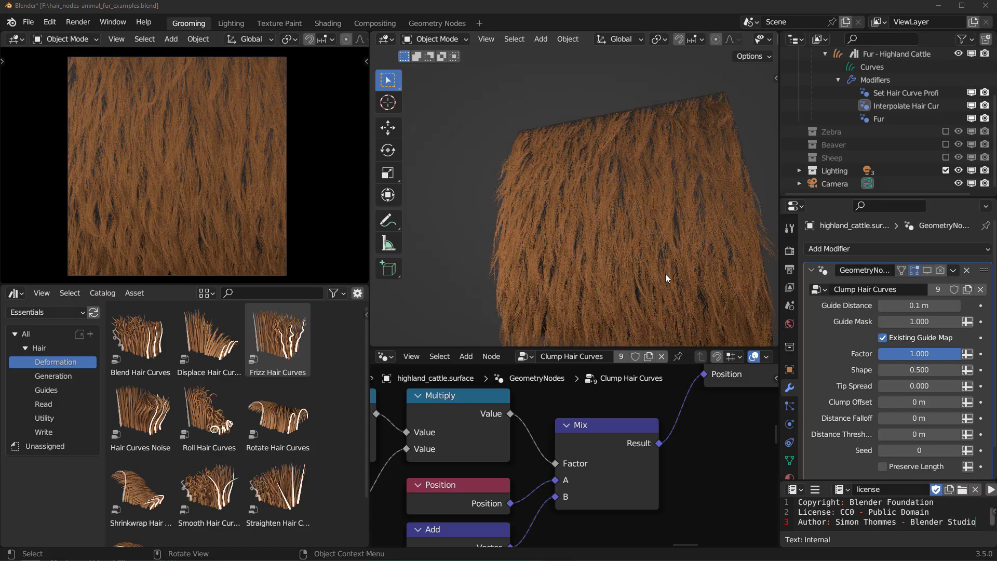
pyautogui.moveTo(665, 273); pyautogui.dragTo(587, 477, button='middle')
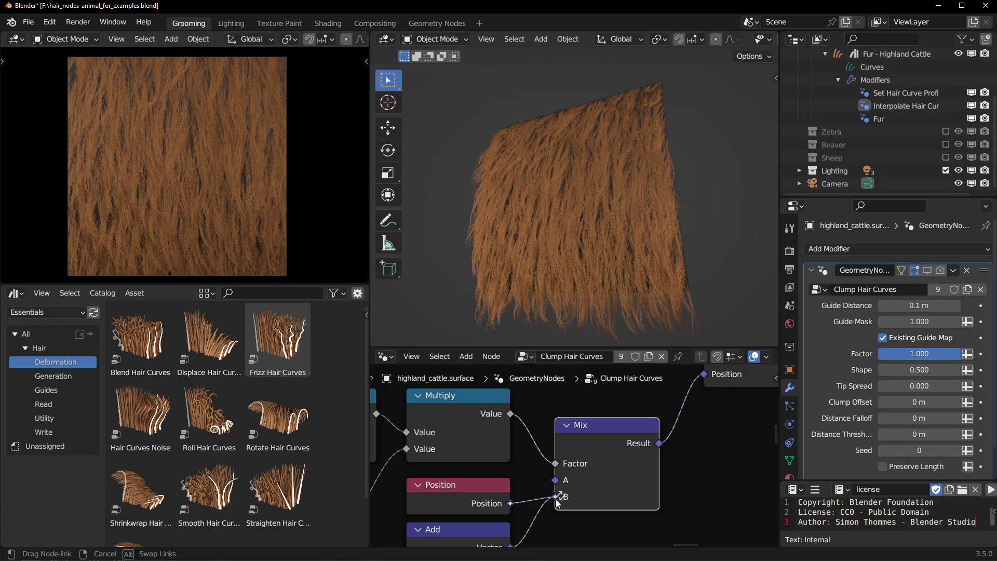
# Step: Connect Position to Mix B and wire an Image Info node's Width/Height into Grid Size X/Y
pyautogui.moveTo(557, 502); pyautogui.dragTo(557, 499)
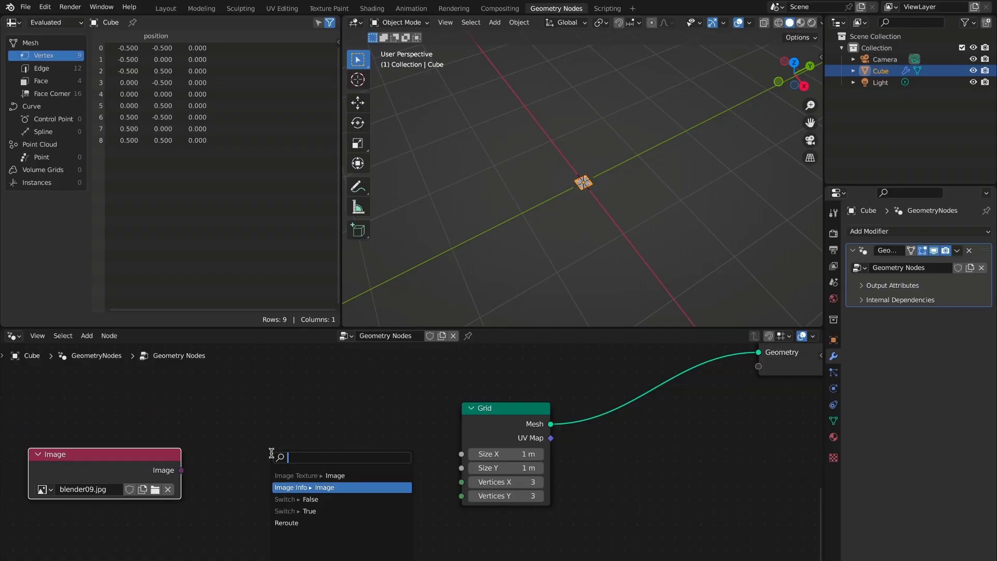
pyautogui.press('Return')
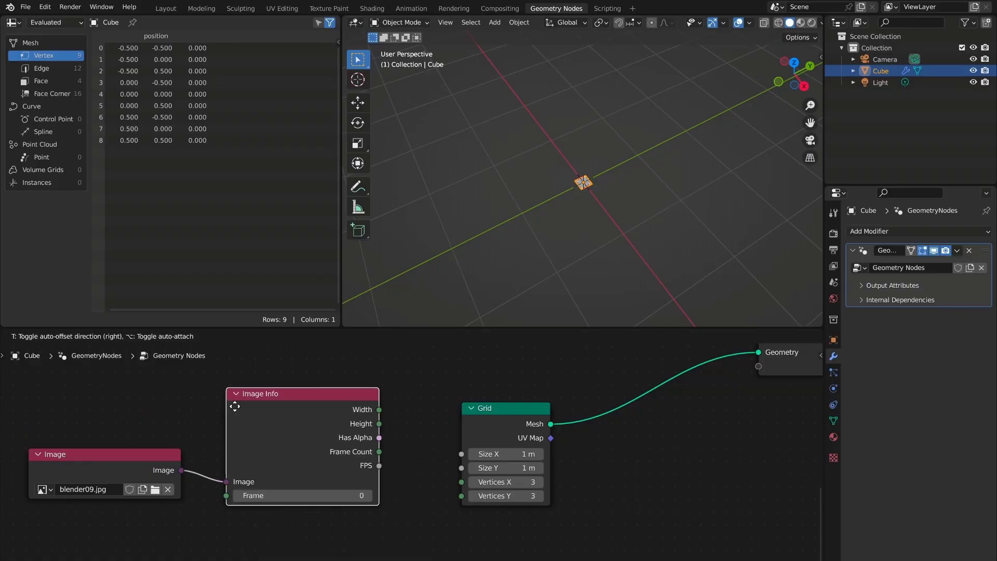
pyautogui.click(316, 462)
pyautogui.moveTo(403, 422); pyautogui.dragTo(461, 454)
pyautogui.moveTo(459, 474); pyautogui.dragTo(461, 468)
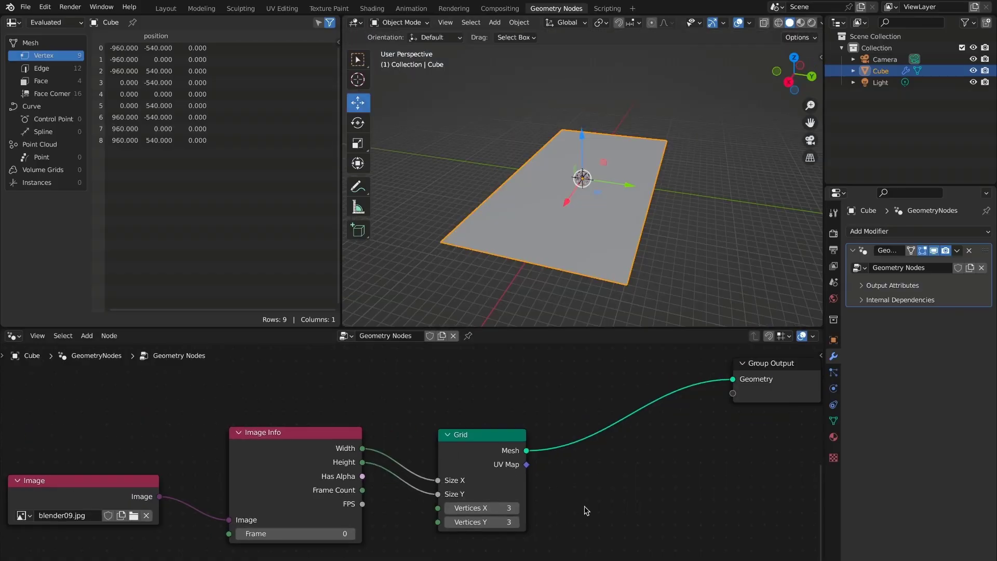
# Step: Add an Image Texture node and shift the Mix node to the left
pyautogui.hotkey('shift', 'a')
pyautogui.click(623, 445)
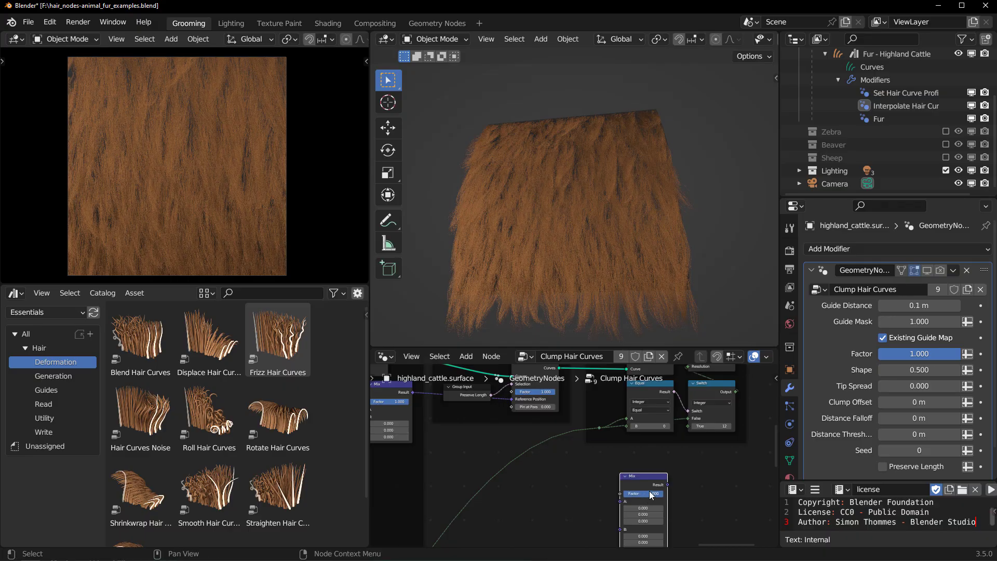
pyautogui.moveTo(635, 478); pyautogui.dragTo(542, 476)
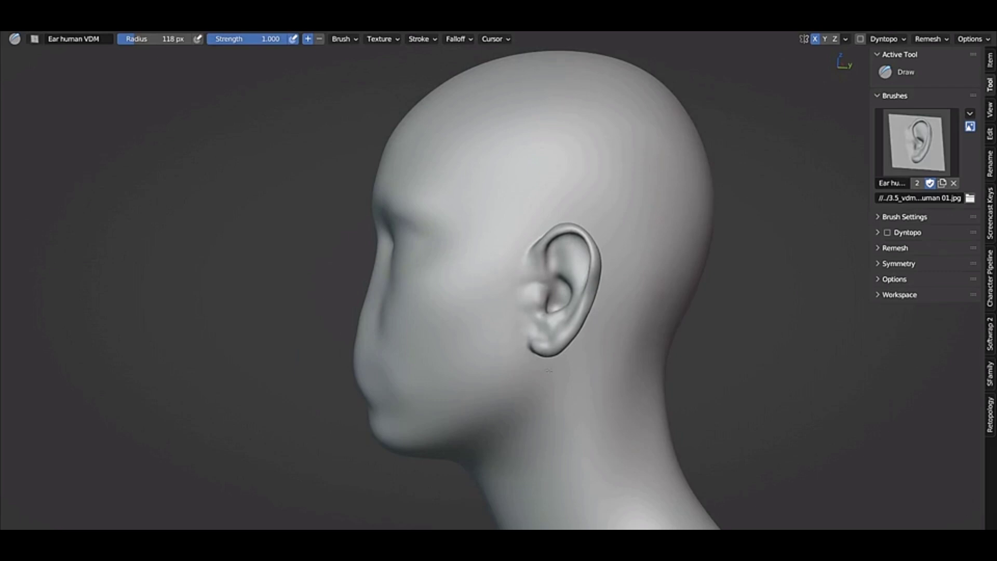
# Step: Switch to the Eye human 01 VDM brush and view the head from the front
pyautogui.click(916, 140)
pyautogui.click(699, 208)
pyautogui.press('KP_1')
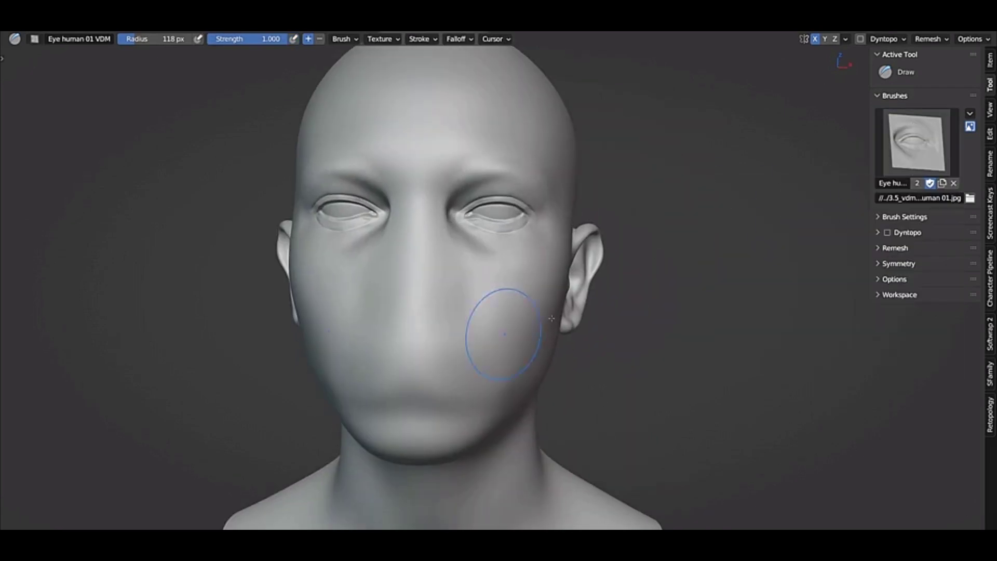
# Step: Switch to the Horn 01 creature VDM brush and stamp a horn onto the head
pyautogui.click(917, 140)
pyautogui.click(794, 207)
pyautogui.press('KP_3')
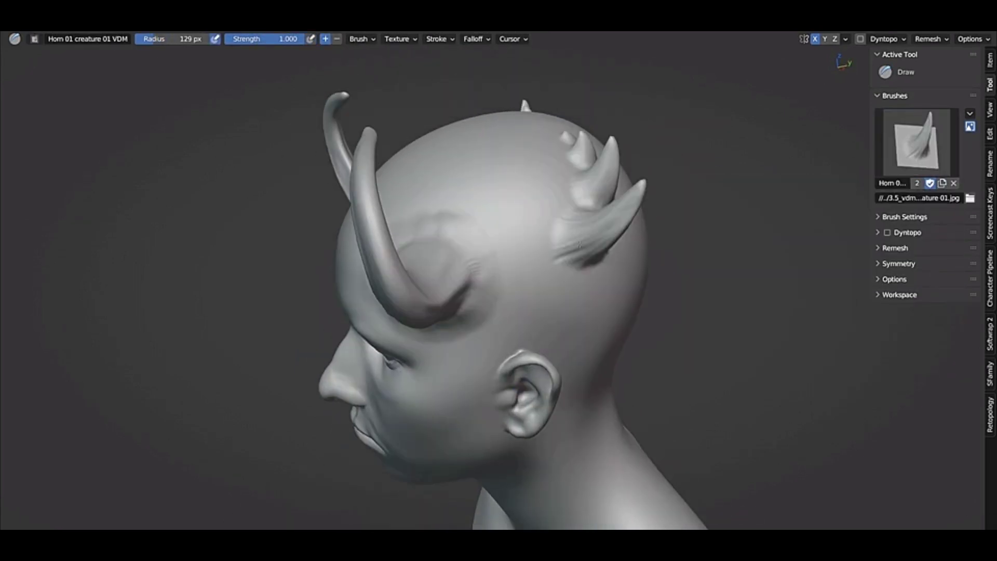
pyautogui.click(514, 291)
pyautogui.moveTo(623, 312); pyautogui.dragTo(690, 260, button='middle')
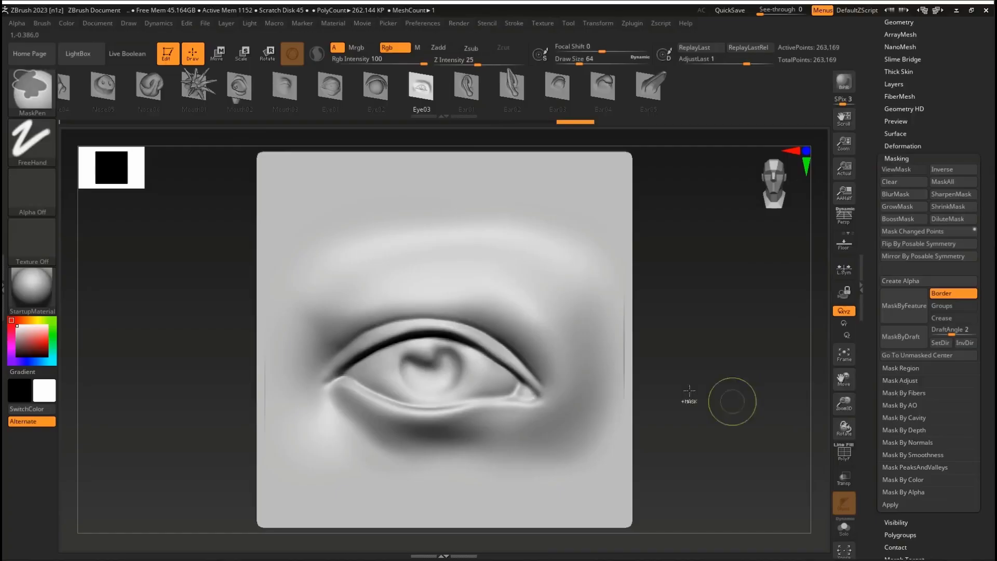
pyautogui.moveTo(687, 407)
pyautogui.mouseDown()
pyautogui.moveTo(694, 289)
pyautogui.moveTo(720, 241)
pyautogui.moveTo(774, 264)
pyautogui.moveTo(797, 292)
pyautogui.moveTo(728, 296)
pyautogui.mouseUp()
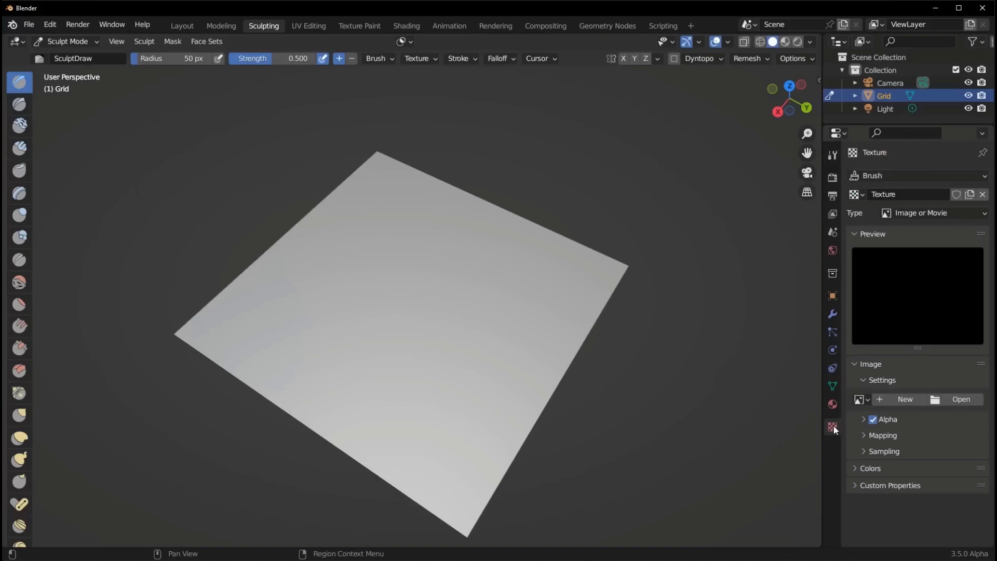
# Step: Load Eye_.exr as the sculpt brush texture and stamp an eye shape onto the plane
pyautogui.click(961, 398)
pyautogui.click(705, 415)
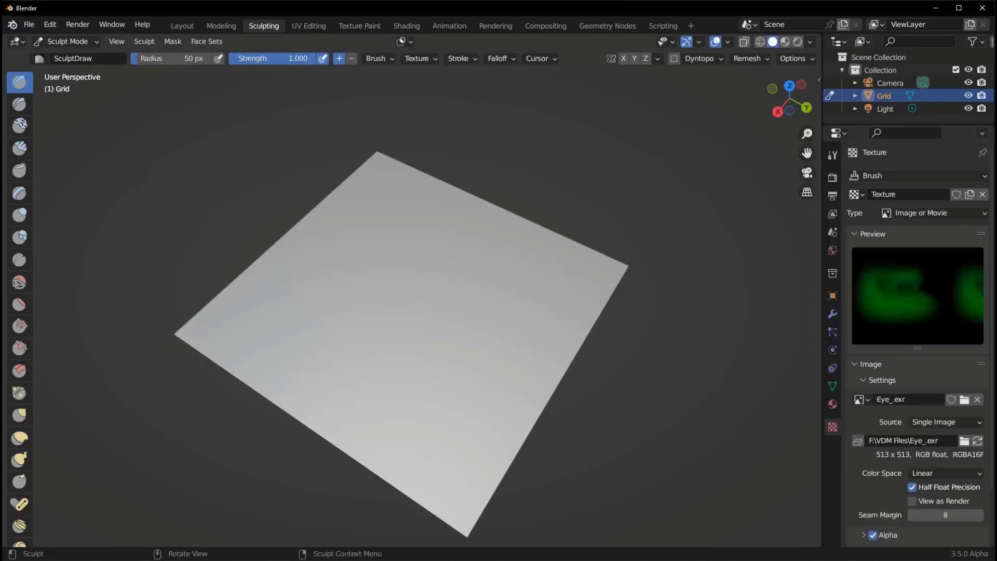
pyautogui.moveTo(442, 233); pyautogui.dragTo(576, 244)
# Step: Orbit around the sculpted plane and stamp a horn onto the sphere
pyautogui.moveTo(260, 234)
pyautogui.mouseDown(button='middle')
pyautogui.moveTo(171, 160)
pyautogui.moveTo(916, 275)
pyautogui.mouseUp(button='middle')
pyautogui.moveTo(598, 338); pyautogui.dragTo(545, 249, button='middle')
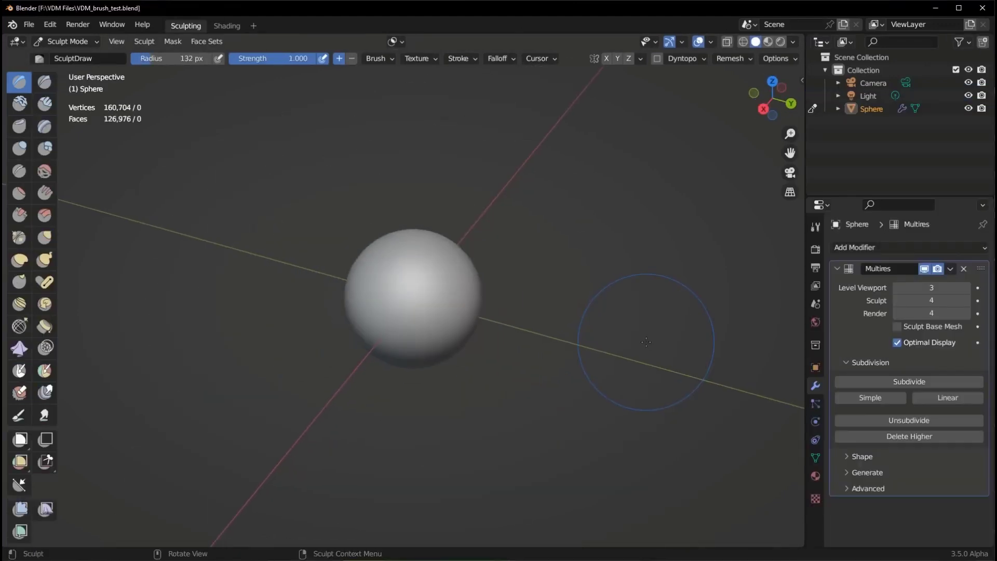
pyautogui.scroll(3, 518, 294)
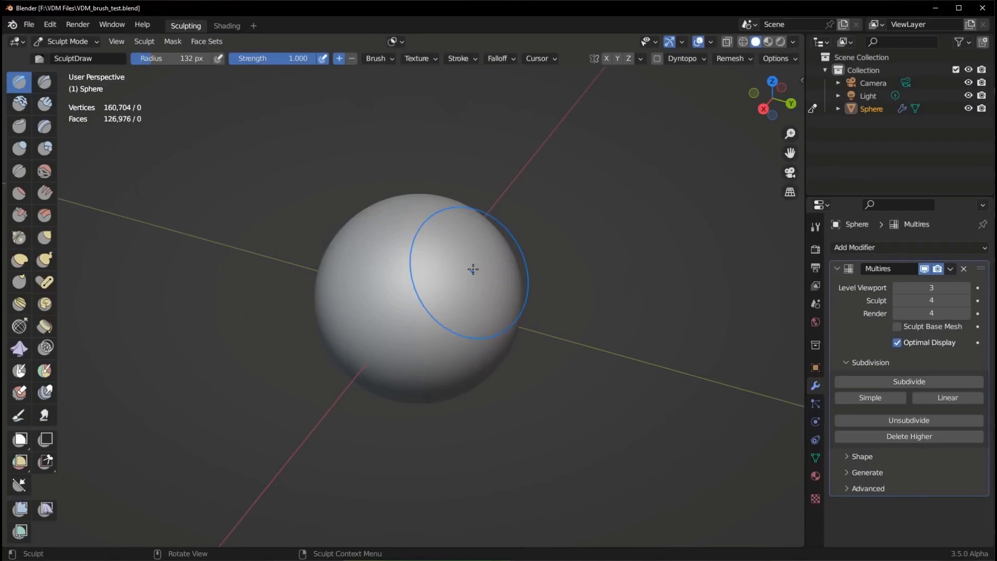
pyautogui.moveTo(514, 279); pyautogui.dragTo(524, 267)
# Step: Orbit the sphere, then scroll the release notes down to the Vector Displacement Maps section
pyautogui.moveTo(524, 268); pyautogui.dragTo(478, 244, button='middle')
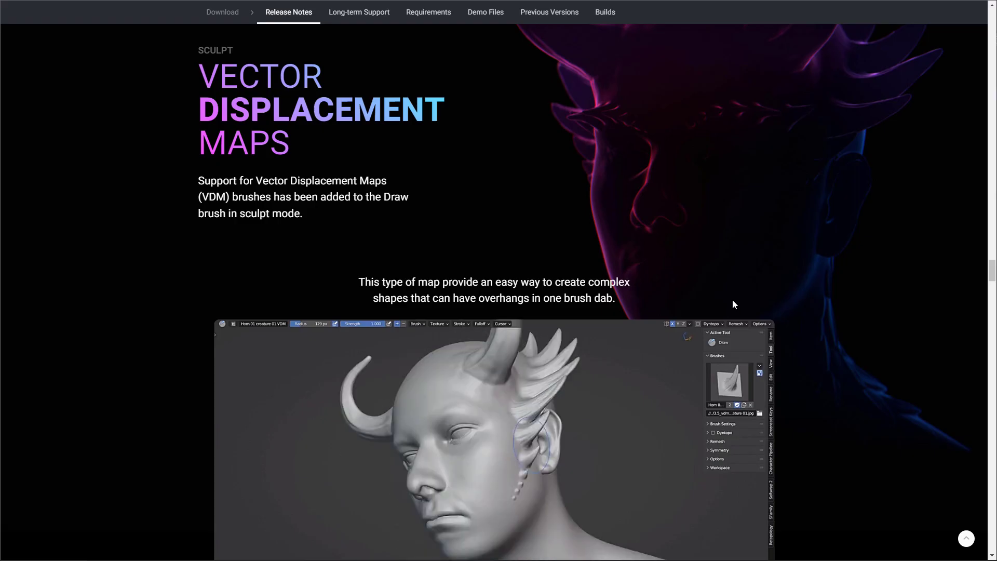
pyautogui.scroll(-8, 670, 290)
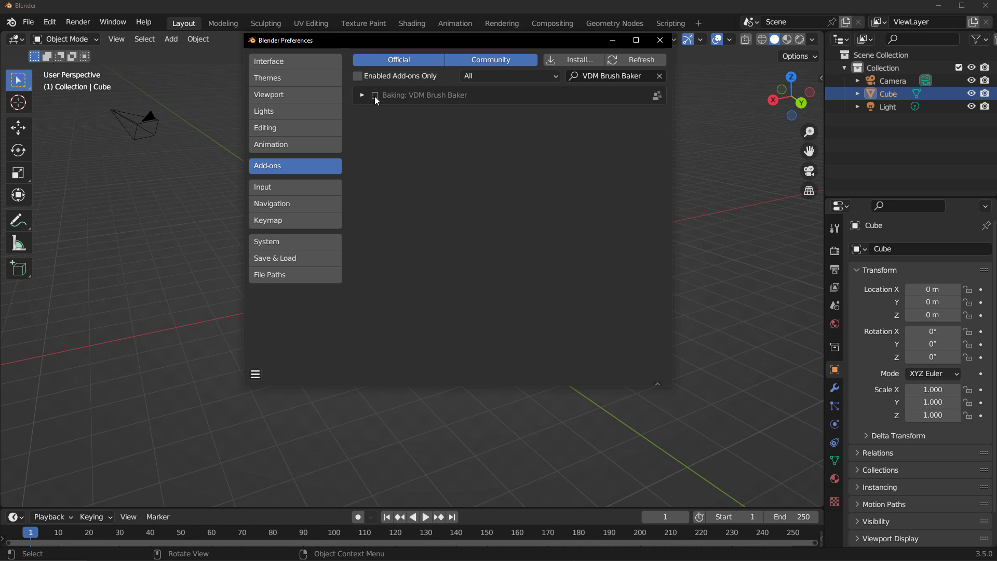
# Step: Enable the Baking: VDM Brush Baker add-on in Preferences
pyautogui.click(375, 96)
pyautogui.click(362, 95)
pyautogui.click(362, 95)
# Step: Save the preferences and sculpt a ring-shaped relief on the grid
pyautogui.click(255, 375)
pyautogui.click(297, 347)
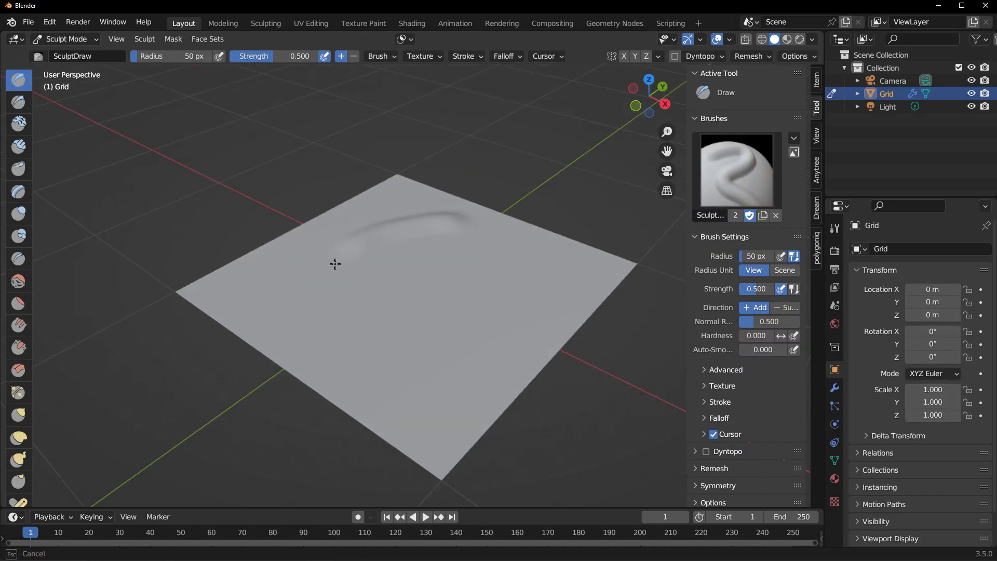
pyautogui.moveTo(334, 262)
pyautogui.mouseDown()
pyautogui.moveTo(411, 279)
pyautogui.moveTo(478, 267)
pyautogui.moveTo(439, 220)
pyautogui.moveTo(399, 346)
pyautogui.mouseUp()
pyautogui.moveTo(371, 293); pyautogui.dragTo(541, 288, button='middle')
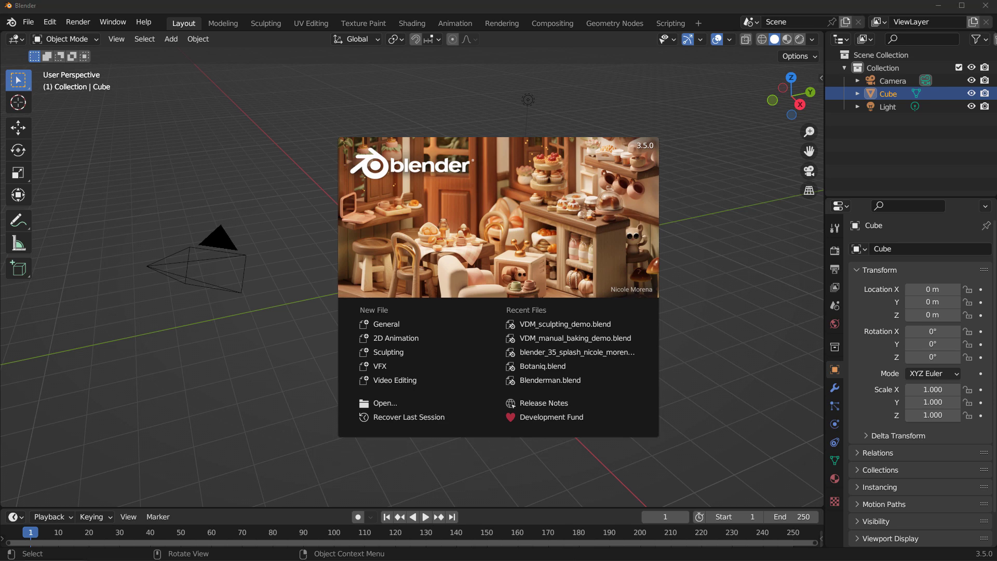
# Step: Open VDM_sculpting_demo.blend, join its text editor into the viewport, and show the VDM brush list
pyautogui.moveTo(859, 174); pyautogui.dragTo(733, 215)
pyautogui.click(732, 215)
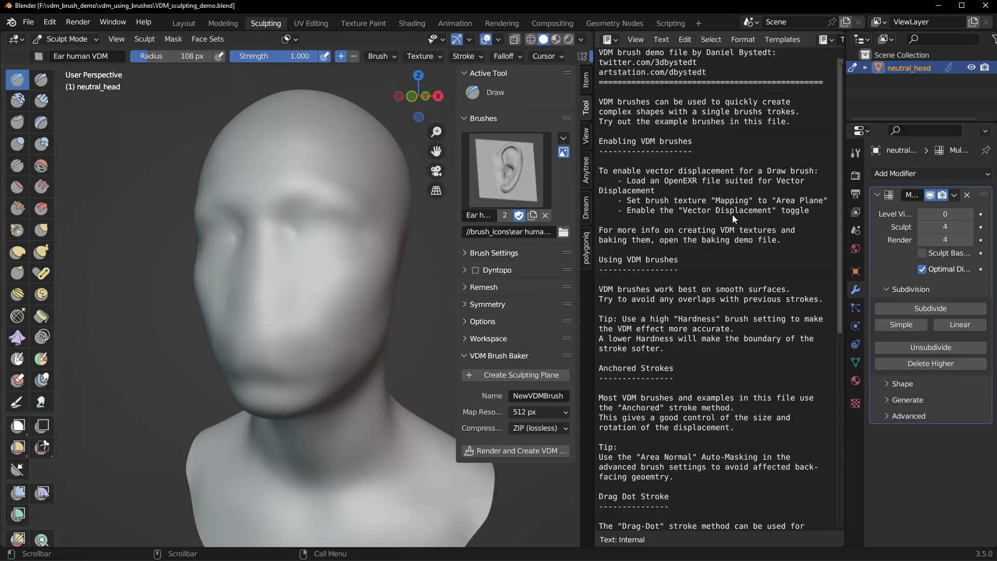
pyautogui.rightClick(592, 296)
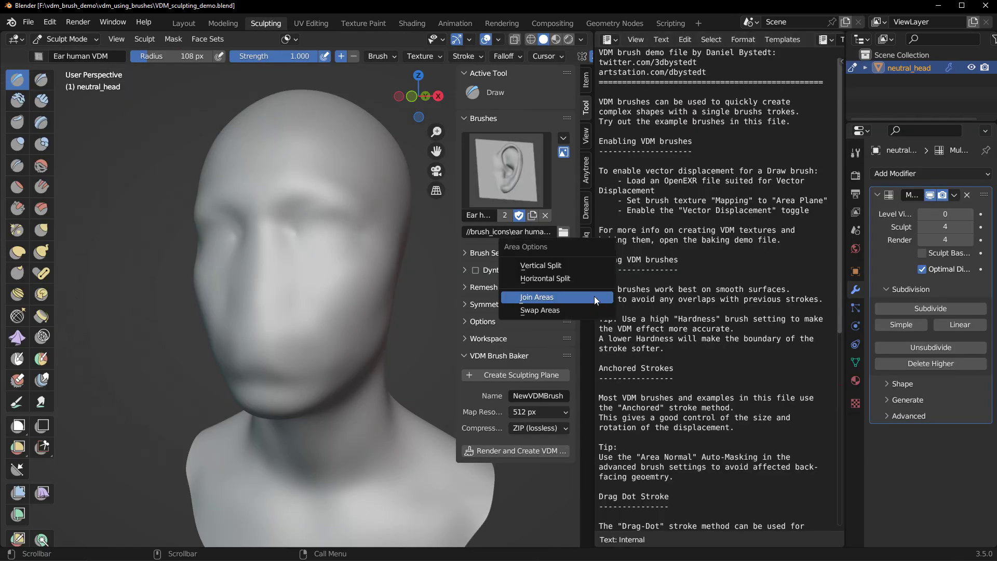
pyautogui.click(587, 298)
pyautogui.click(729, 306)
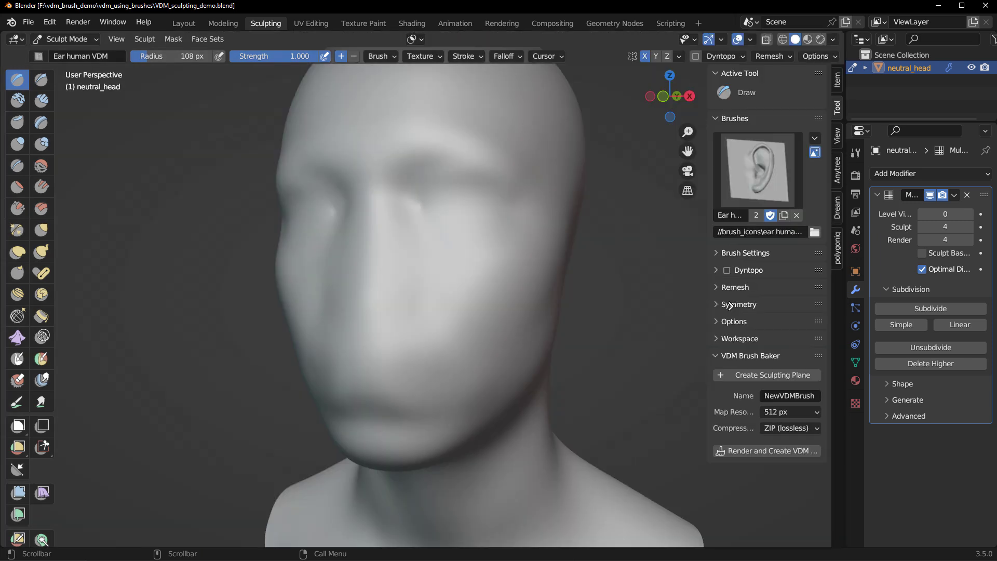
pyautogui.scroll(-2, 574, 298)
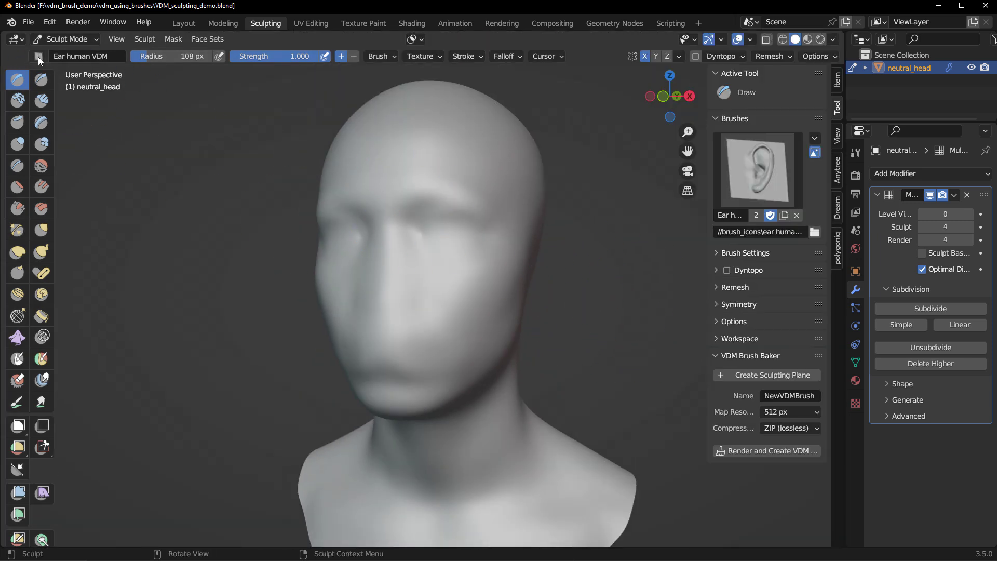
pyautogui.click(38, 56)
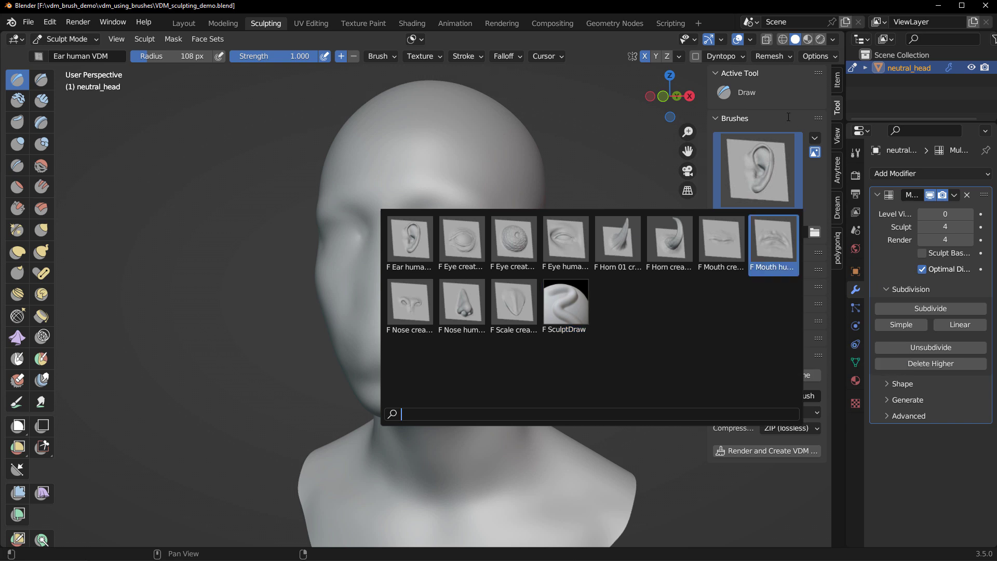
# Step: Toggle the brush's custom icon and keep the Ear VDM brush selected
pyautogui.click(815, 153)
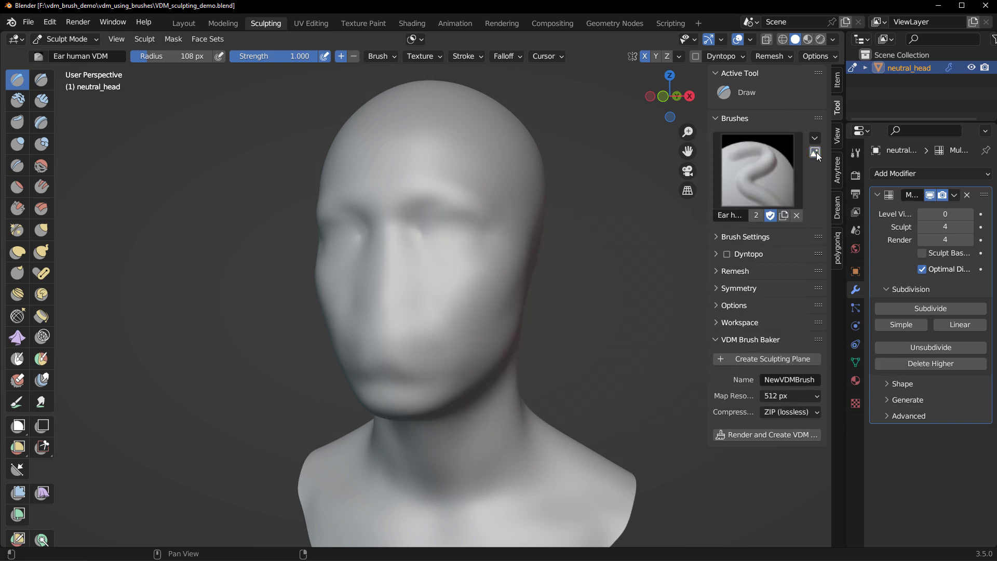
pyautogui.click(771, 174)
pyautogui.click(815, 152)
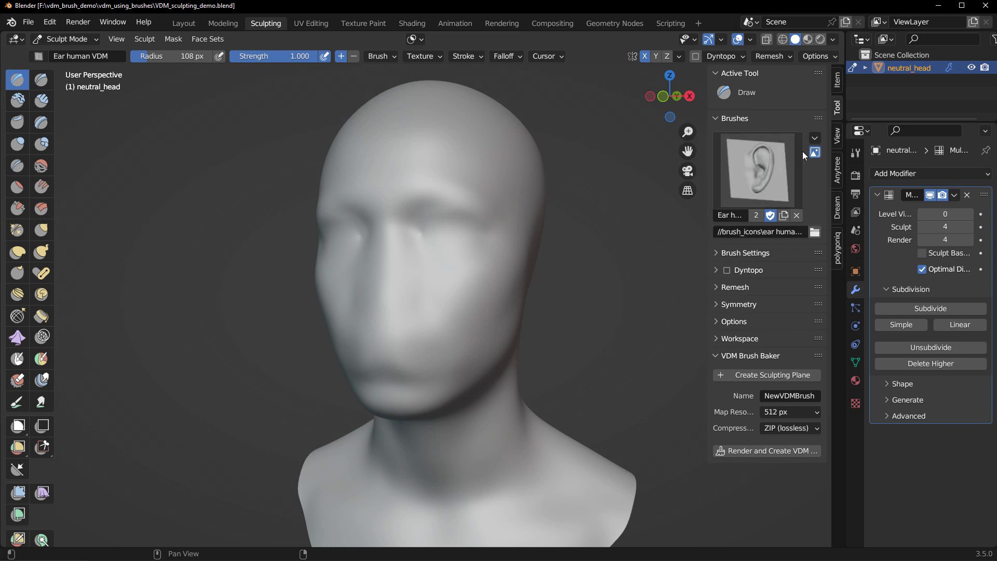
pyautogui.moveTo(578, 281); pyautogui.dragTo(672, 212, button='middle')
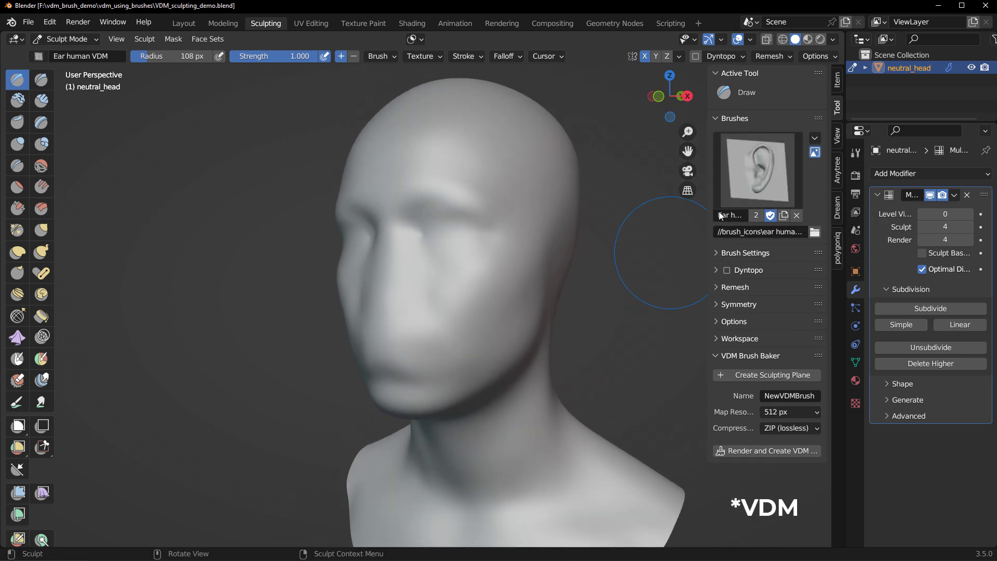
pyautogui.click(767, 173)
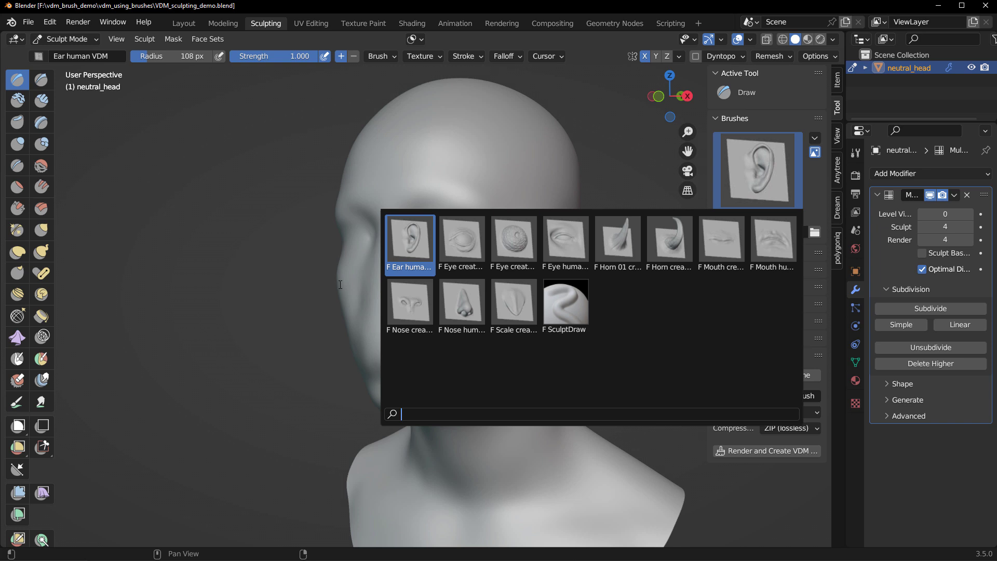
pyautogui.click(405, 242)
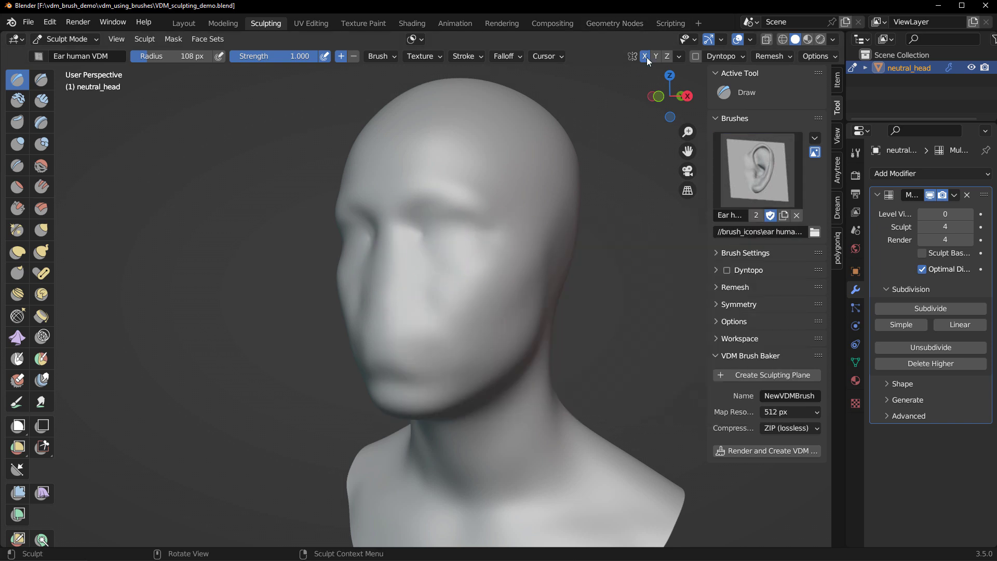
# Step: Stamp an ear on the side of the head and a nose on the face
pyautogui.moveTo(606, 326); pyautogui.dragTo(516, 278, button='middle')
pyautogui.moveTo(467, 252); pyautogui.dragTo(504, 331)
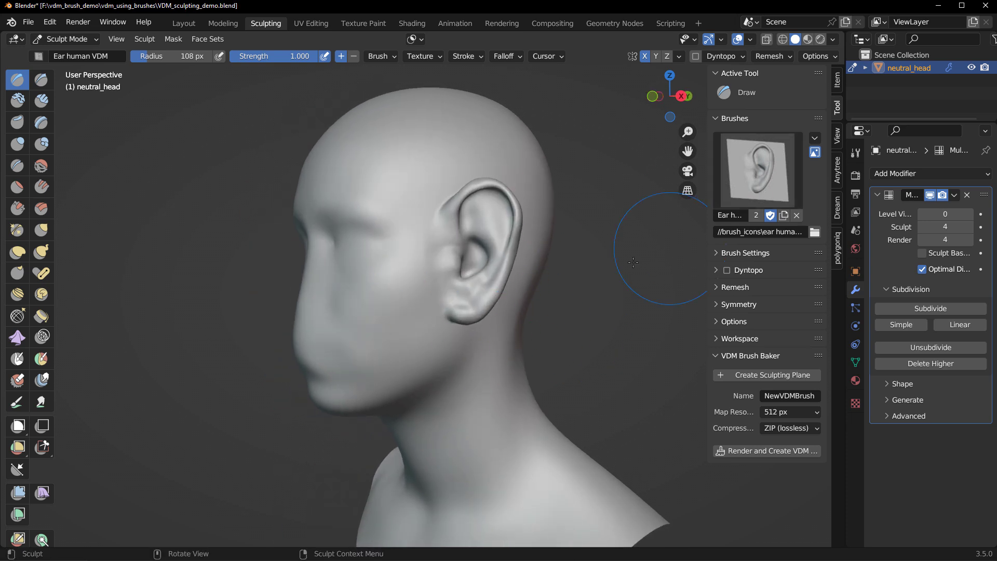
pyautogui.moveTo(591, 274)
pyautogui.mouseDown(button='middle')
pyautogui.moveTo(507, 307)
pyautogui.moveTo(390, 245)
pyautogui.mouseUp(button='middle')
pyautogui.moveTo(380, 249); pyautogui.dragTo(374, 327)
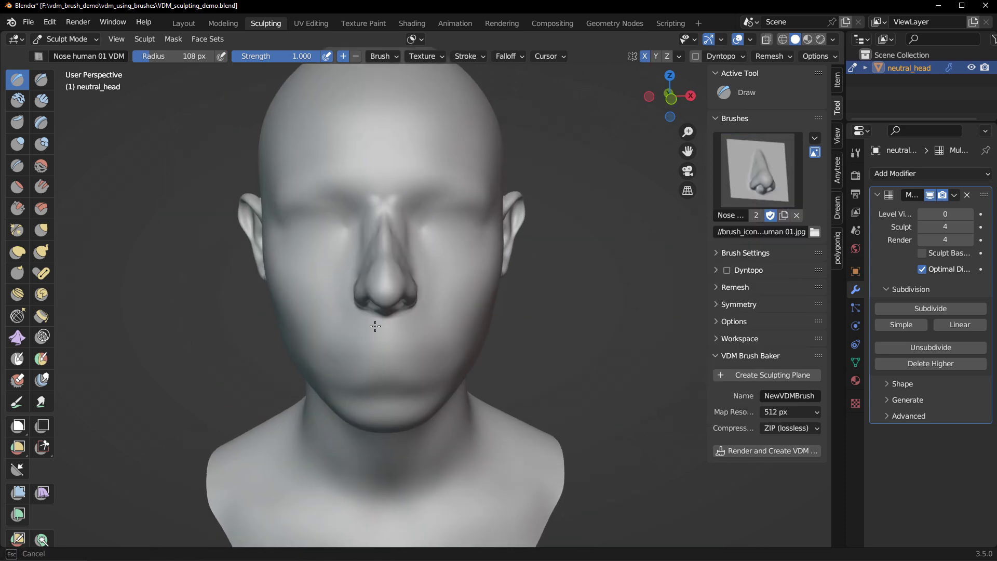
# Step: Pick the Eye creature 01 VDM brush and stamp enlarged creature eyes onto the face
pyautogui.moveTo(430, 294); pyautogui.dragTo(374, 291, button='middle')
pyautogui.click(766, 175)
pyautogui.click(461, 239)
pyautogui.moveTo(461, 239); pyautogui.dragTo(446, 260, button='middle')
pyautogui.moveTo(446, 270)
pyautogui.mouseDown()
pyautogui.moveTo(457, 244)
pyautogui.moveTo(462, 296)
pyautogui.mouseUp()
pyautogui.moveTo(462, 296); pyautogui.dragTo(525, 331, button='middle')
# Step: Undo the creature eyes and stamp two human eyes with the Eye human 01 VDM brush
pyautogui.hotkey('ctrl', 'z')
pyautogui.click(757, 171)
pyautogui.click(514, 239)
pyautogui.moveTo(514, 239); pyautogui.dragTo(436, 228, button='middle')
pyautogui.moveTo(436, 229)
pyautogui.mouseDown()
pyautogui.moveTo(451, 338)
pyautogui.moveTo(451, 178)
pyautogui.mouseUp()
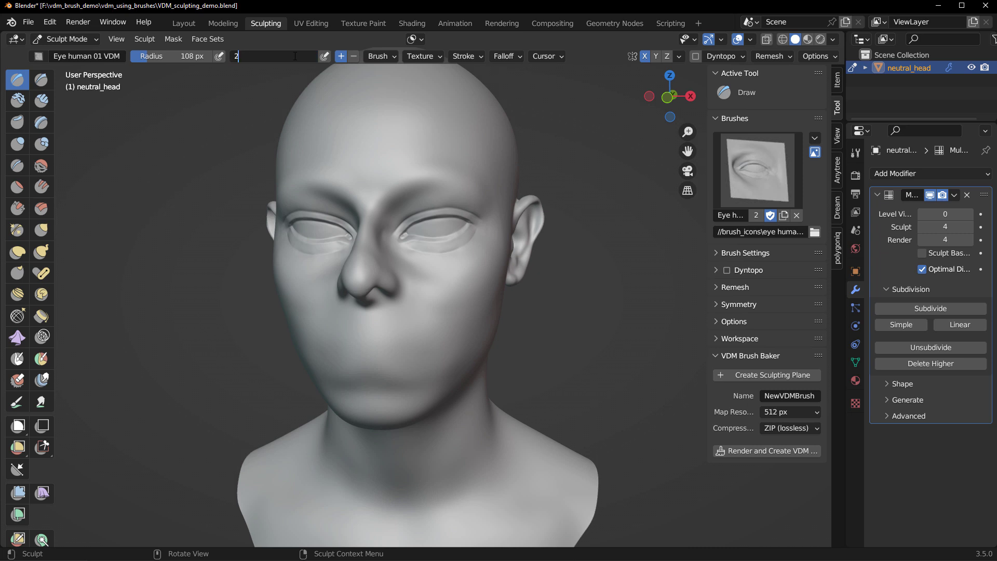
# Step: Confirm brush strength 2 and switch the active brush to Scale creature 01 VDM
pyautogui.press('Return')
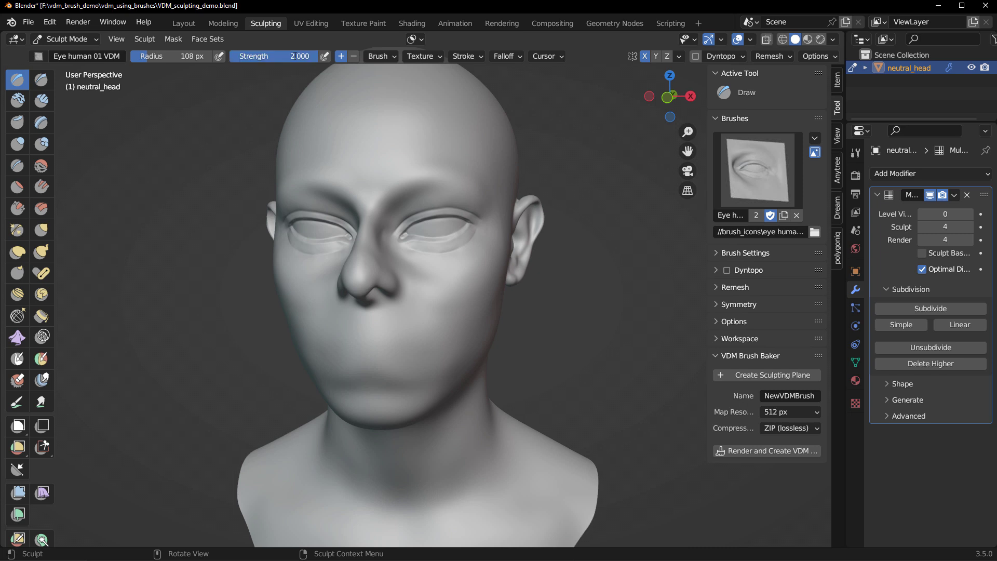
pyautogui.click(758, 169)
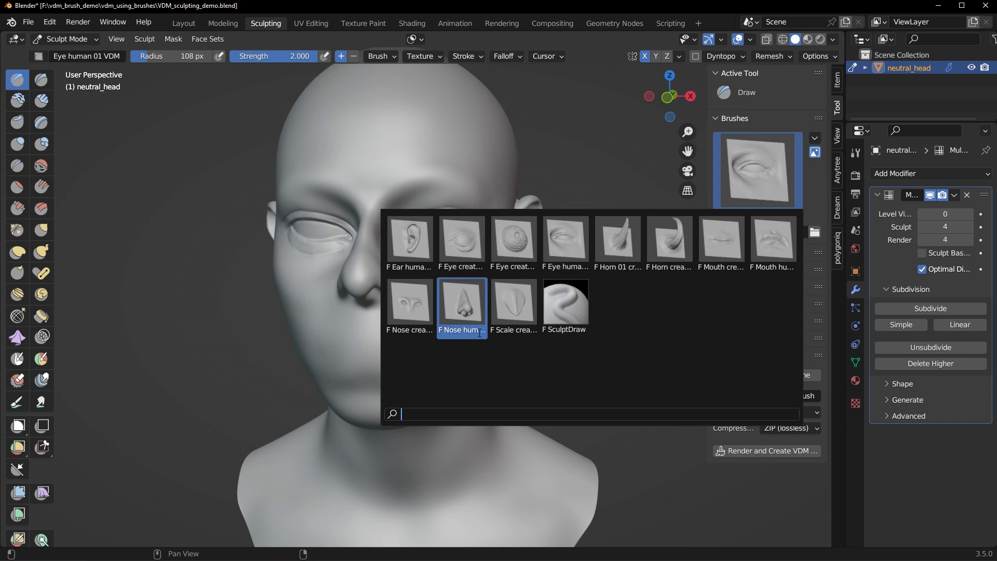
pyautogui.click(511, 309)
pyautogui.moveTo(600, 411); pyautogui.dragTo(645, 278, button='middle')
# Step: Stamp a first scale-creature spike onto the cheek near the jaw
pyautogui.scroll(5, 587, 310)
pyautogui.moveTo(587, 310); pyautogui.dragTo(433, 338, button='middle')
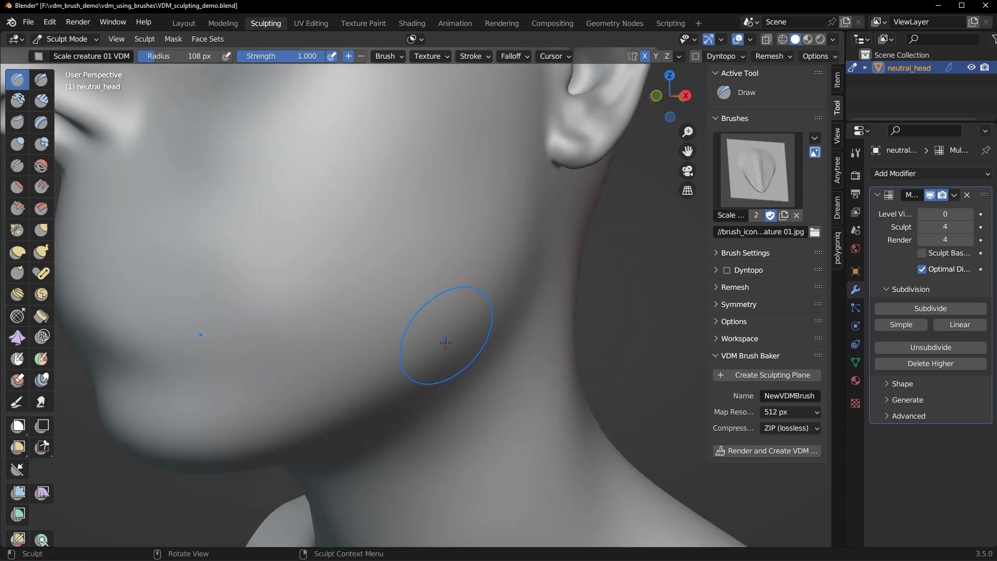
pyautogui.moveTo(433, 338)
pyautogui.mouseDown()
pyautogui.moveTo(466, 327)
pyautogui.moveTo(469, 311)
pyautogui.moveTo(414, 281)
pyautogui.moveTo(411, 325)
pyautogui.moveTo(392, 364)
pyautogui.mouseUp()
# Step: Try brush strengths 2 and 5, stamp a large horn, then undo it
pyautogui.click(247, 56)
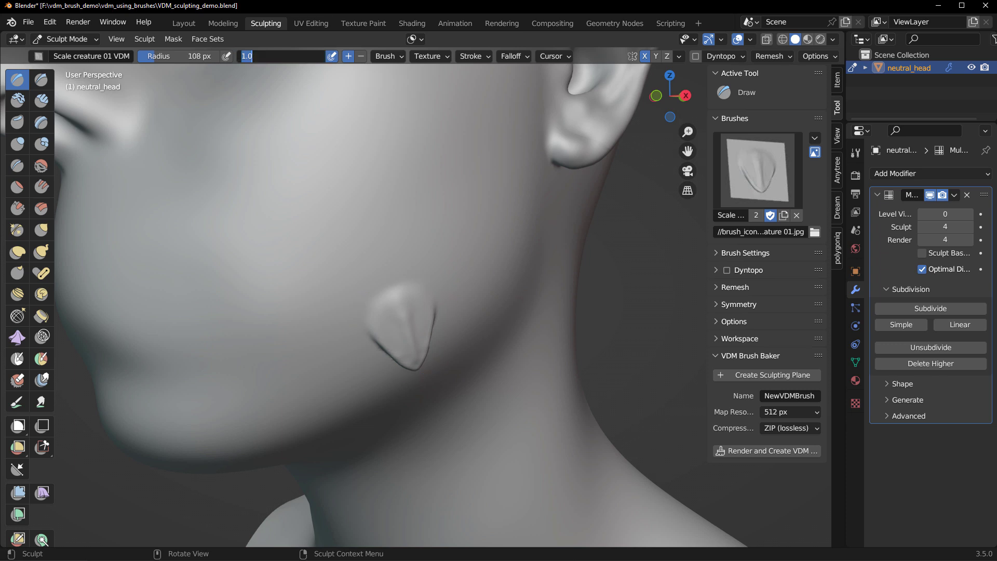
pyautogui.write('2')
pyautogui.press('Return')
pyautogui.write('5')
pyautogui.press('Return')
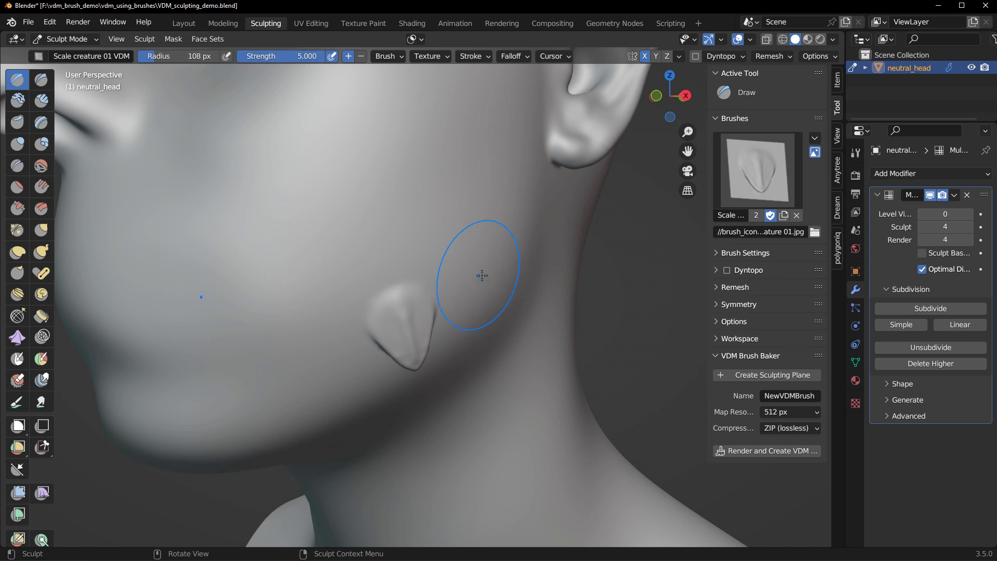
pyautogui.moveTo(482, 276); pyautogui.dragTo(482, 280)
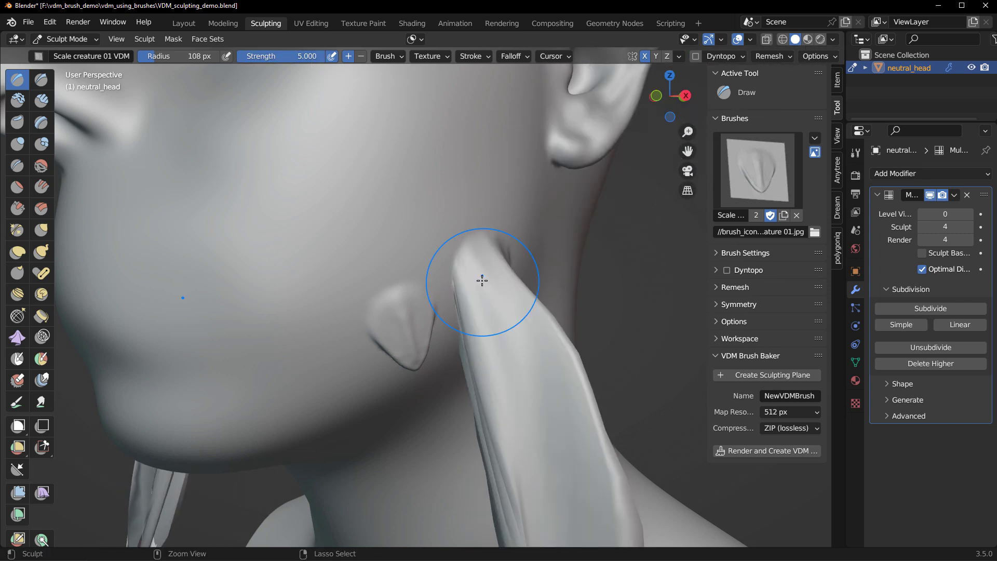
pyautogui.hotkey('ctrl', 'z')
# Step: Set strength back to 2 and stamp a second spike beside the first
pyautogui.click(322, 58)
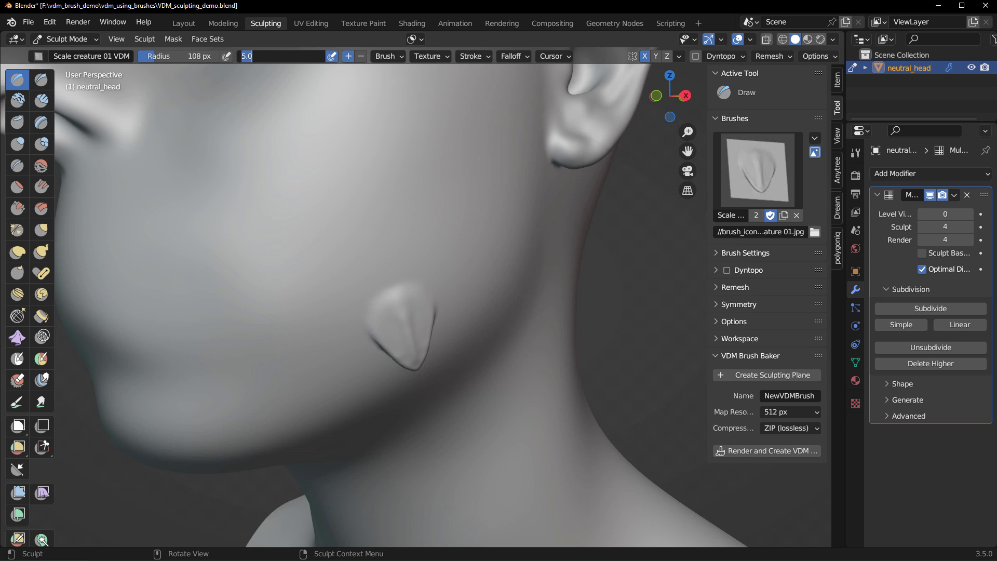
pyautogui.write('2')
pyautogui.press('Return')
pyautogui.moveTo(485, 294); pyautogui.dragTo(483, 251)
pyautogui.moveTo(482, 252); pyautogui.dragTo(598, 330, button='middle')
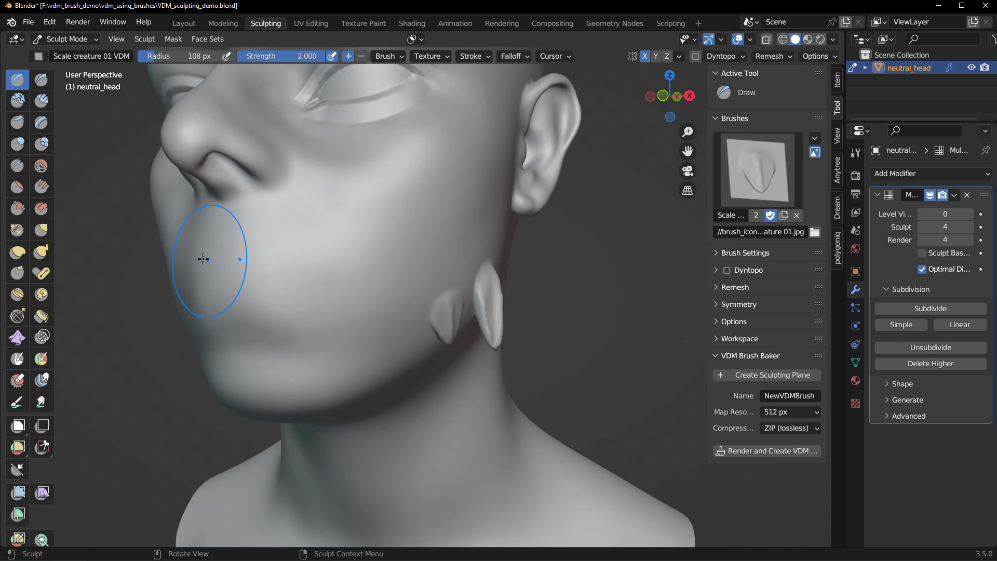
pyautogui.click(435, 57)
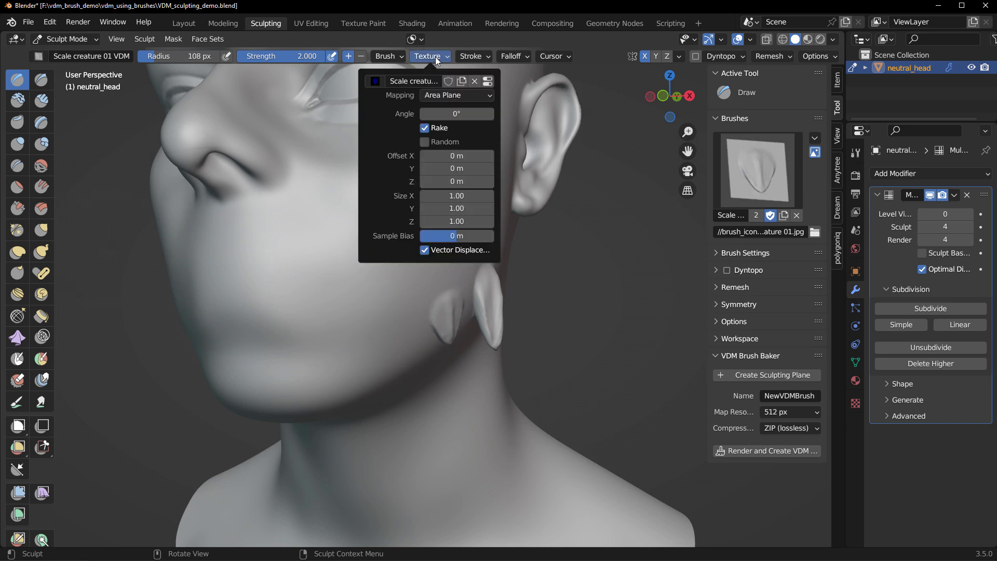
pyautogui.click(438, 94)
pyautogui.click(445, 109)
pyautogui.click(444, 95)
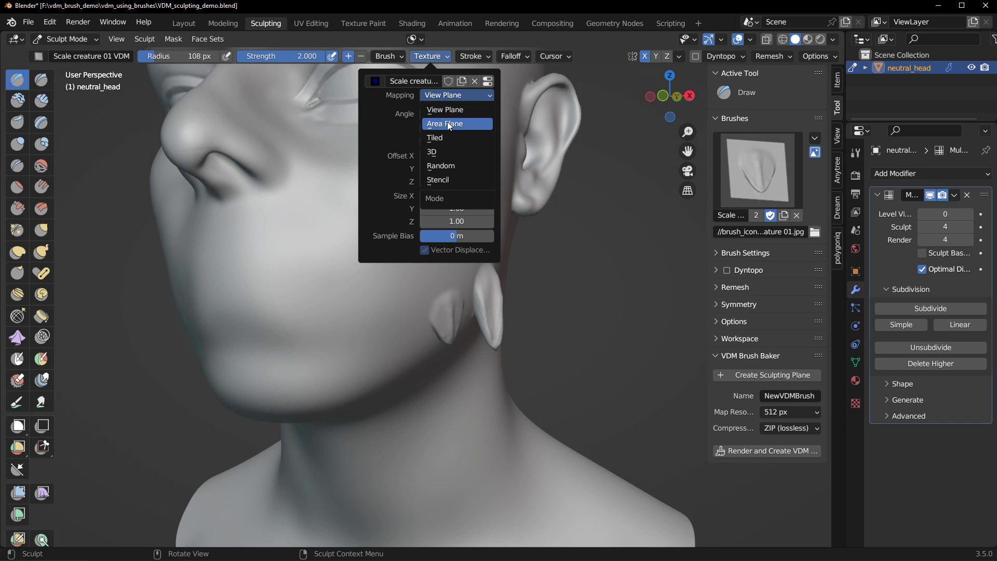
pyautogui.click(447, 123)
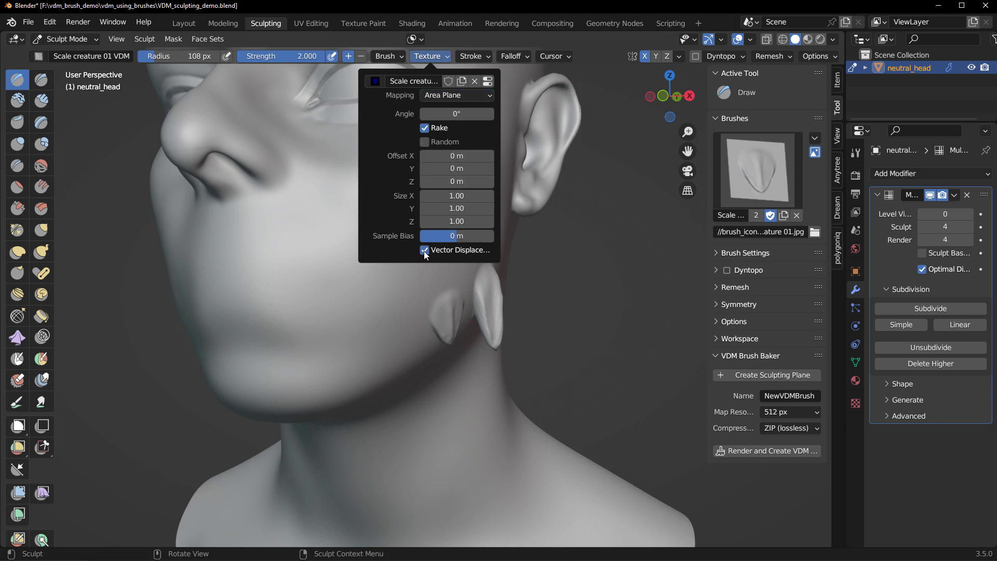
pyautogui.click(473, 55)
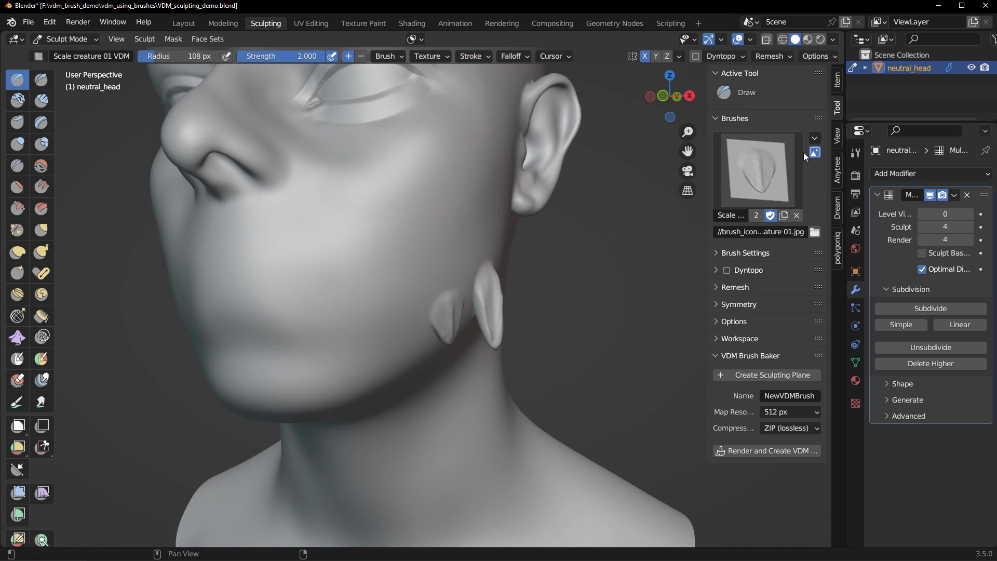
# Step: Pick the Mouth human 01 VDM brush, go to front view, and test a cancelled mouth stamp
pyautogui.click(758, 169)
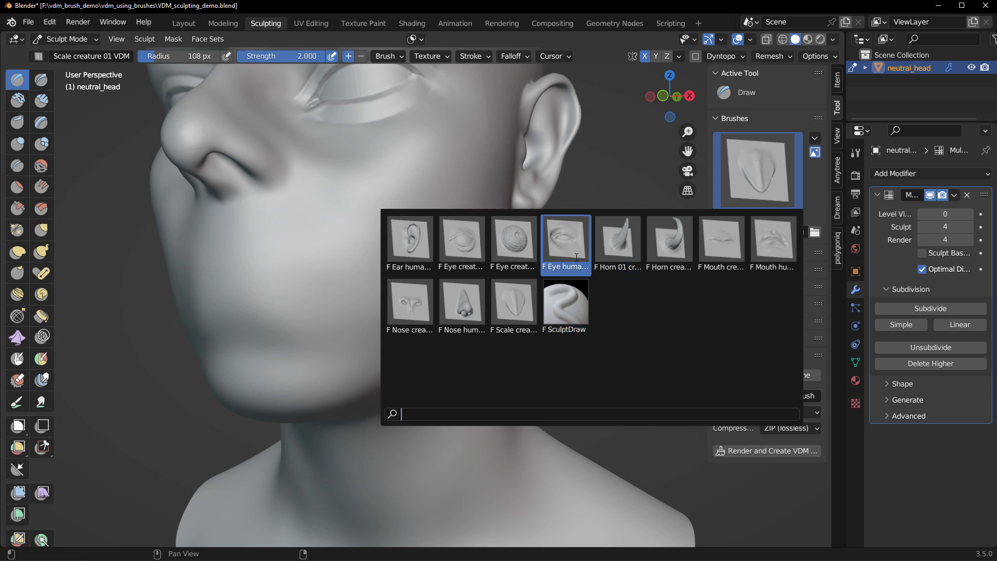
pyautogui.click(773, 239)
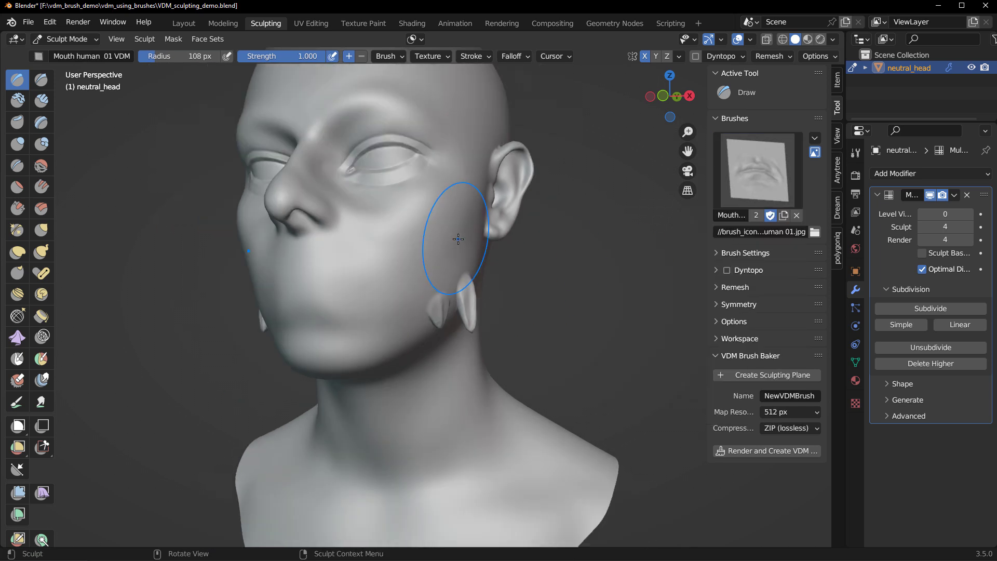
pyautogui.press('KP_1')
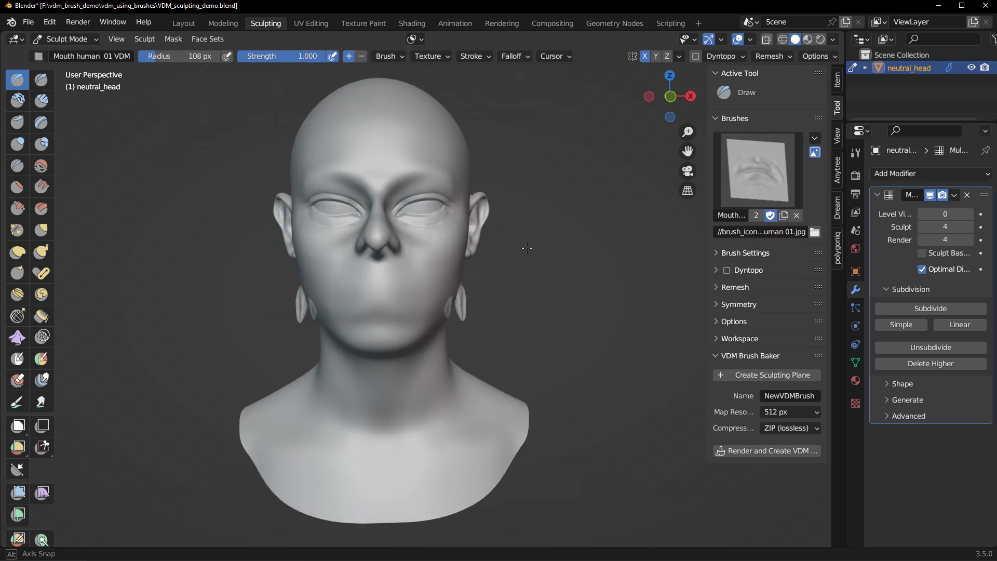
pyautogui.scroll(3, 422, 301)
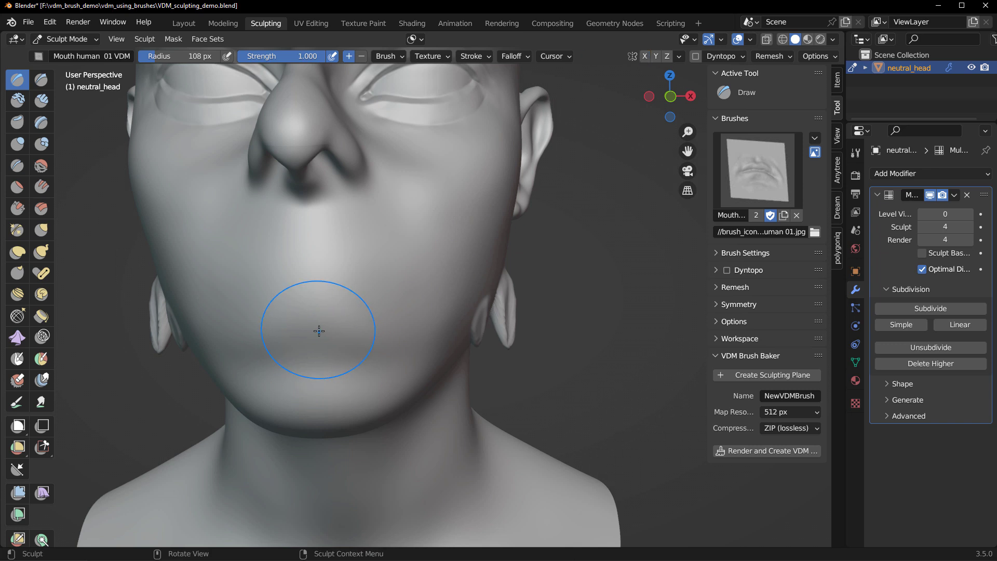
pyautogui.moveTo(318, 330)
pyautogui.mouseDown()
pyautogui.moveTo(312, 381)
pyautogui.moveTo(324, 502)
pyautogui.moveTo(289, 501)
pyautogui.mouseUp()
pyautogui.press('Escape')
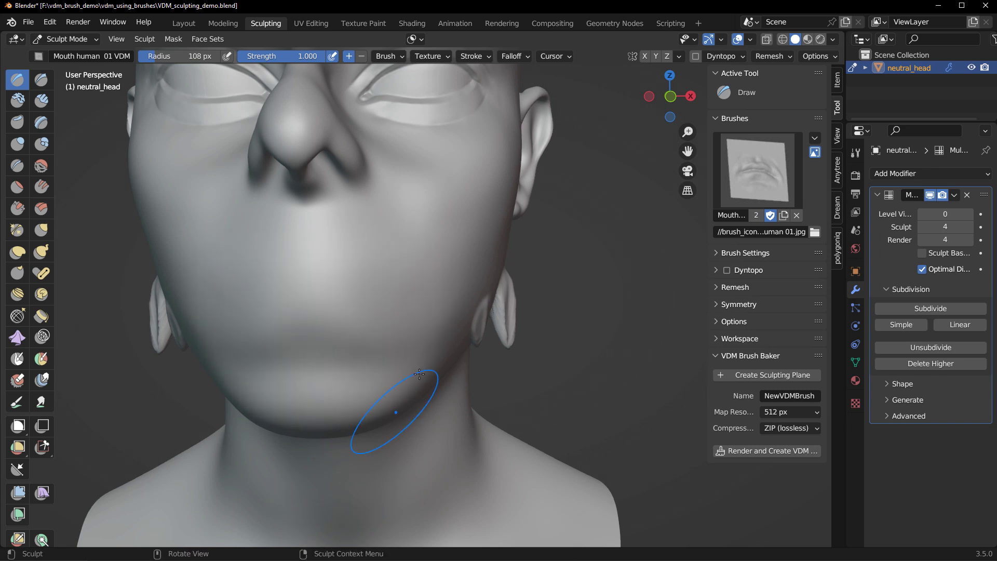
# Step: Try an anchored mouth stamp below the mouth and cancel it
pyautogui.click(481, 58)
pyautogui.moveTo(311, 309); pyautogui.dragTo(317, 471)
pyautogui.press('Escape')
# Step: Set the Stroke Method to Drag Dot and place a mouth stamp near the lips
pyautogui.click(481, 56)
pyautogui.click(494, 81)
pyautogui.click(494, 109)
pyautogui.moveTo(298, 345)
pyautogui.mouseDown()
pyautogui.moveTo(291, 336)
pyautogui.moveTo(323, 300)
pyautogui.moveTo(314, 325)
pyautogui.moveTo(304, 290)
pyautogui.moveTo(303, 303)
pyautogui.mouseUp()
pyautogui.moveTo(460, 322); pyautogui.dragTo(482, 324, button='middle')
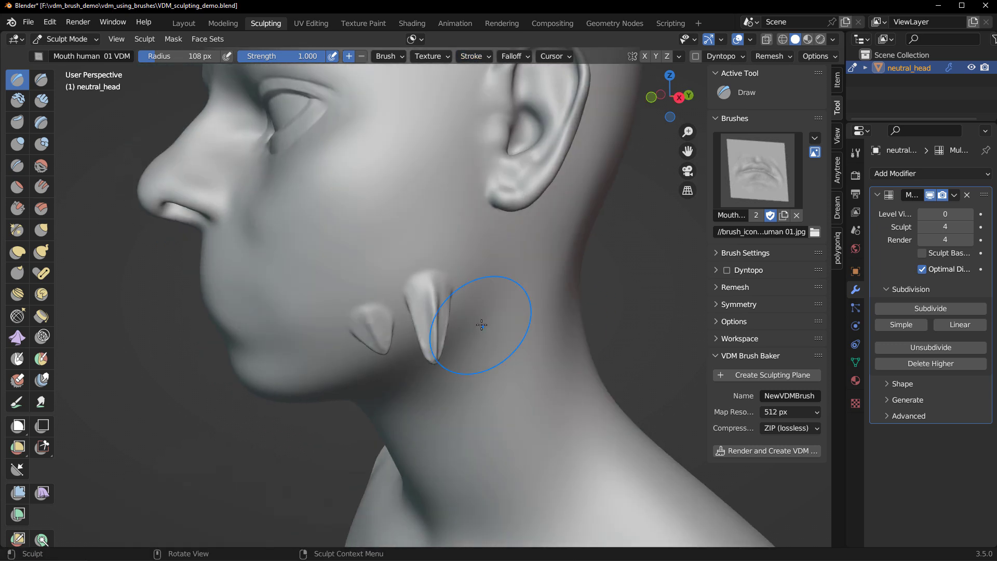
pyautogui.moveTo(244, 334); pyautogui.dragTo(286, 337, button='middle')
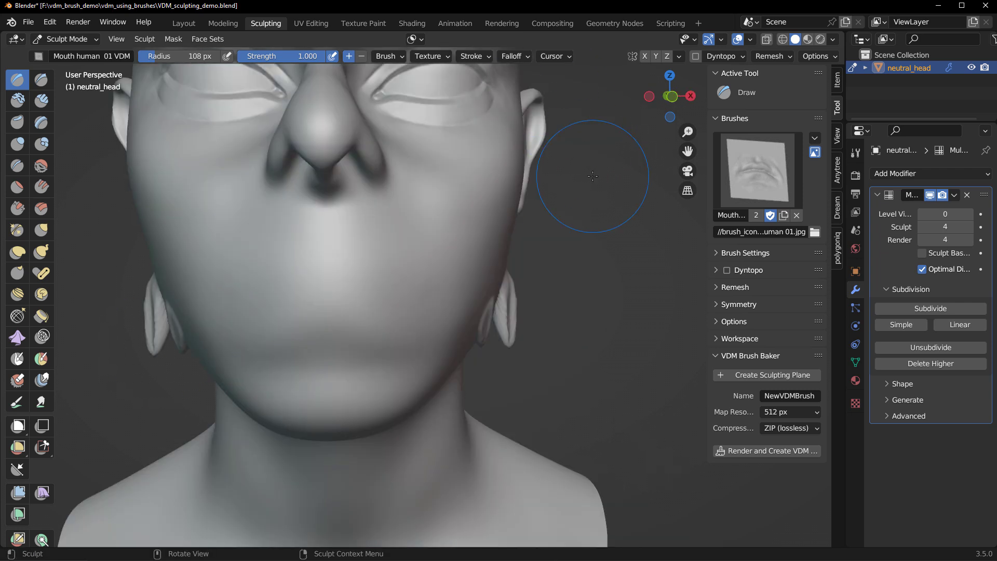
pyautogui.scroll(-6, 511, 235)
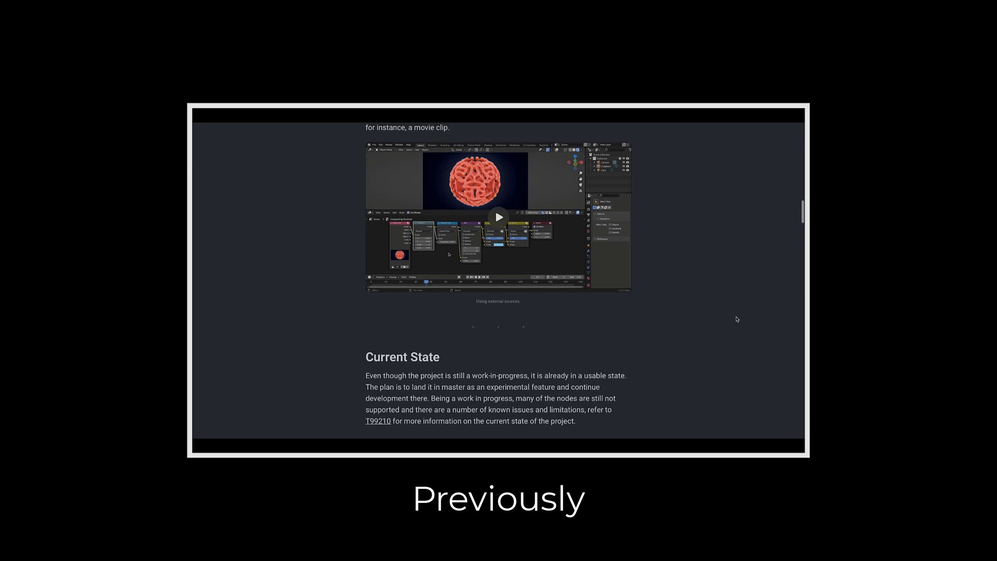
# Step: Scroll back to the top of the Real-time Compositor article
pyautogui.scroll(5, 736, 319)
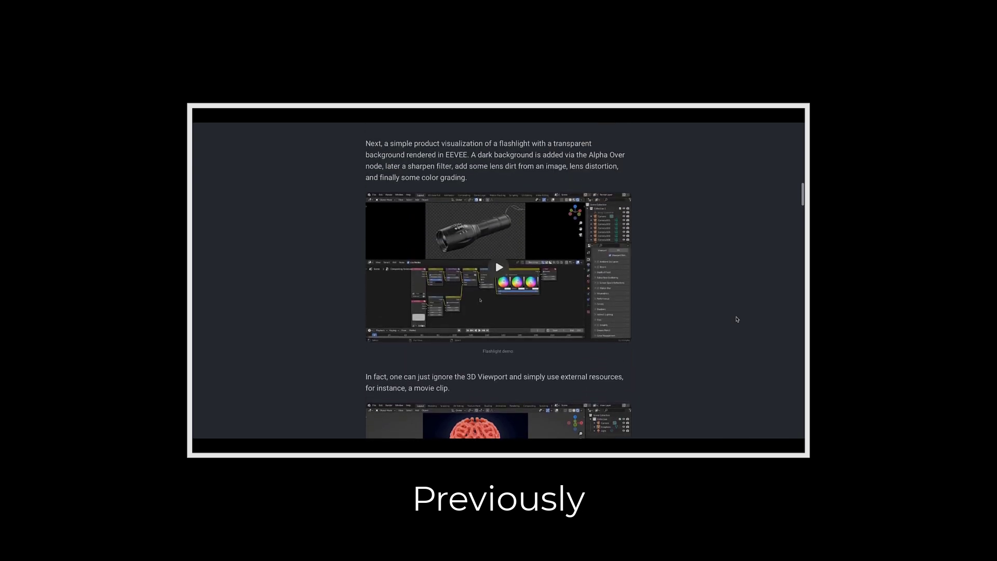
pyautogui.scroll(5, 736, 318)
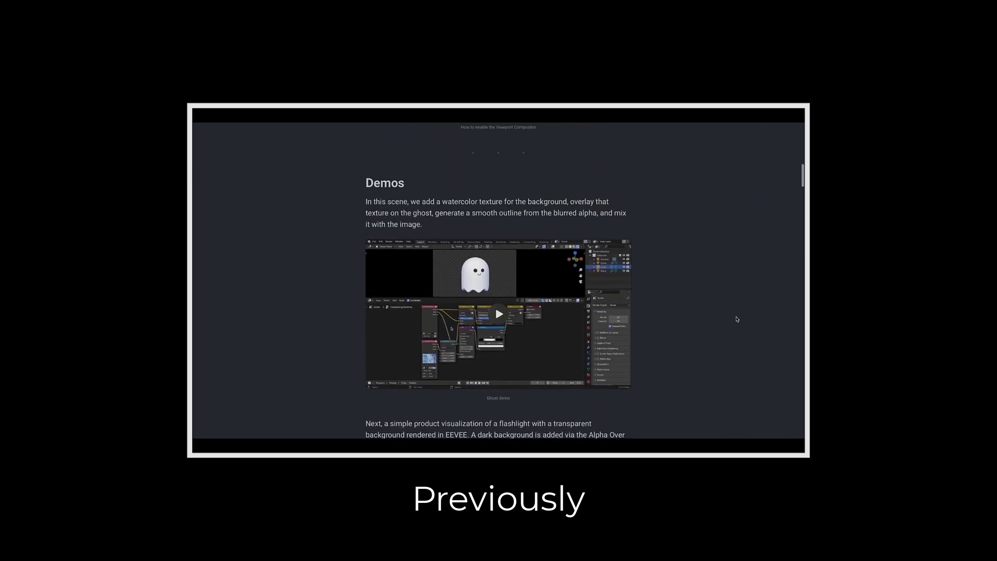
pyautogui.scroll(5, 736, 319)
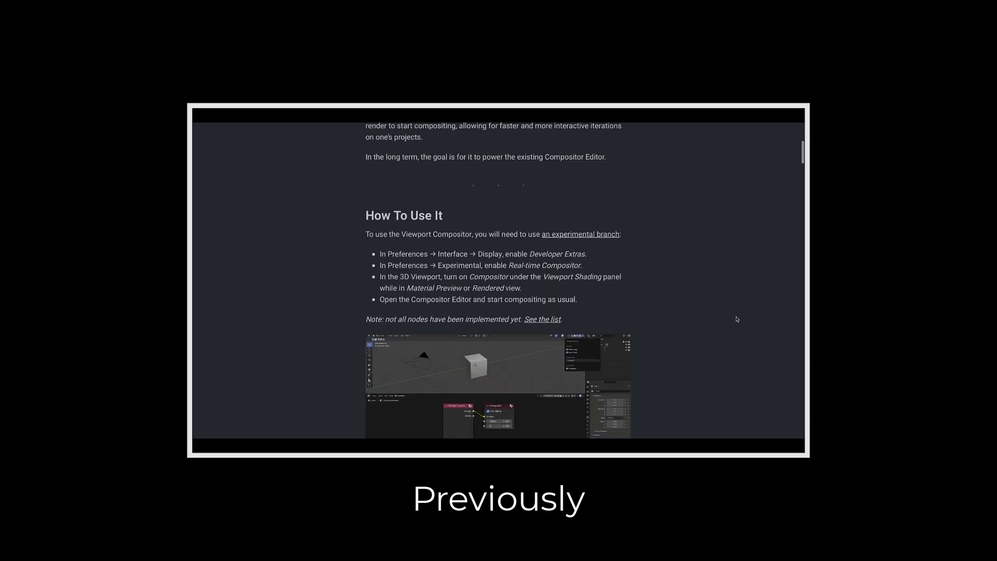
pyautogui.scroll(5, 736, 319)
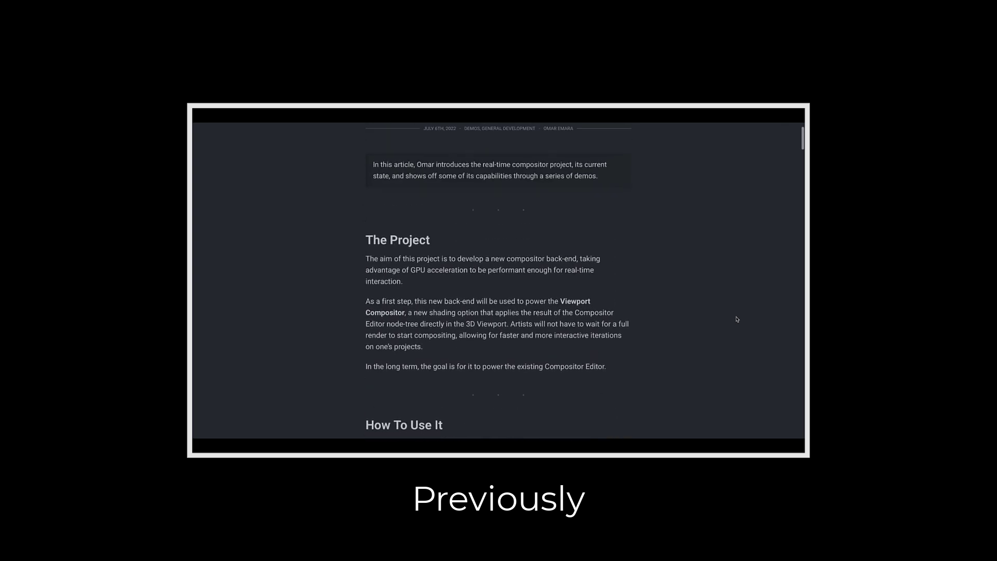
pyautogui.scroll(2, 736, 318)
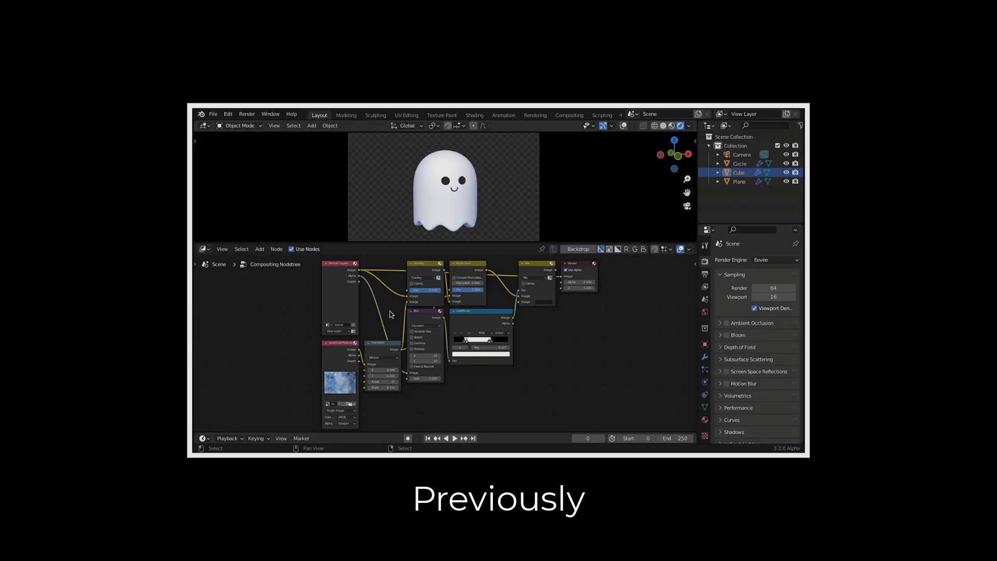
# Step: Preview the watercolor and transformed textures, shrinking the texture scale to 0.210
pyautogui.keyDown('ctrl'); pyautogui.keyDown('shift'); pyautogui.click(342, 356); pyautogui.keyUp('shift'); pyautogui.keyUp('ctrl')
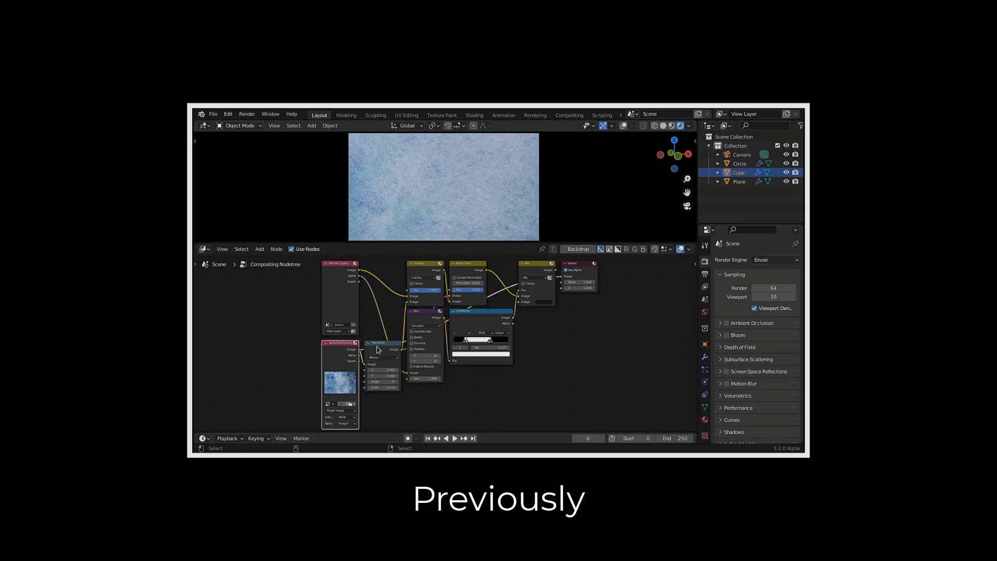
pyautogui.keyDown('ctrl'); pyautogui.keyDown('shift'); pyautogui.click(378, 349); pyautogui.keyUp('shift'); pyautogui.keyUp('ctrl')
pyautogui.moveTo(389, 388); pyautogui.dragTo(385, 388)
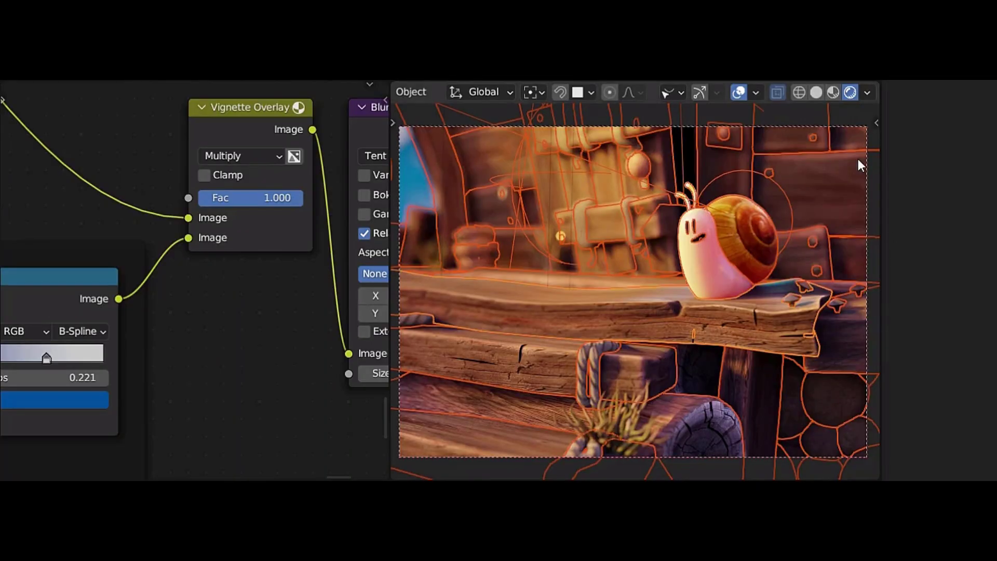
# Step: Set viewport Compositor to Camera, vignette strength 0.727, and vignette blur to about 47%
pyautogui.click(867, 92)
pyautogui.click(882, 296)
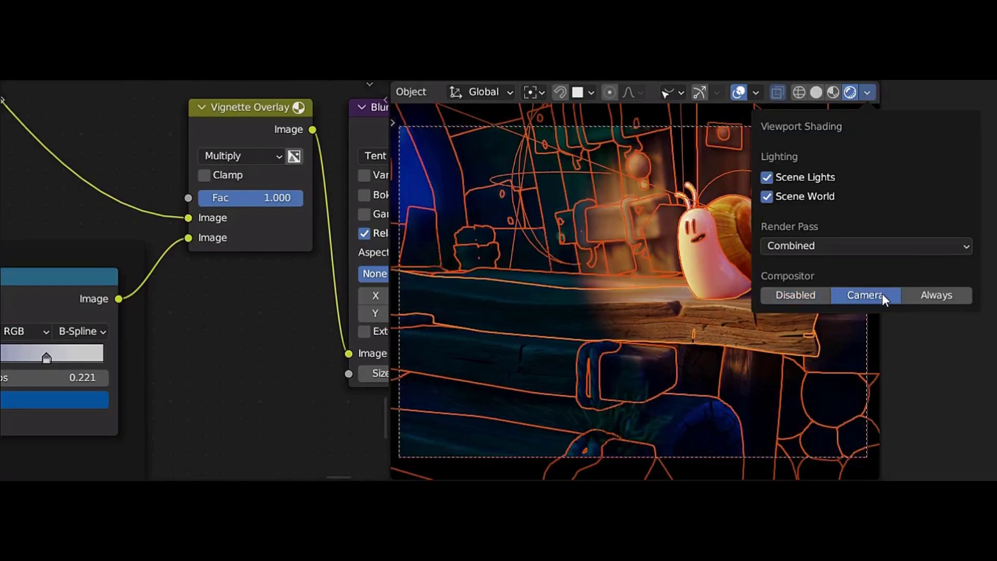
pyautogui.moveTo(280, 197); pyautogui.dragTo(252, 197)
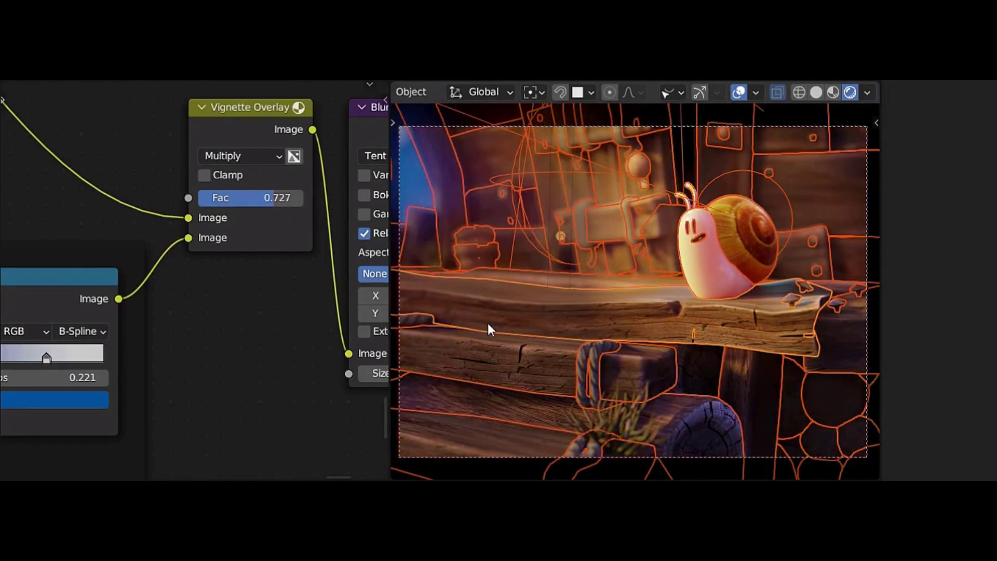
pyautogui.moveTo(236, 252); pyautogui.dragTo(263, 335, button='middle')
pyautogui.moveTo(263, 343); pyautogui.dragTo(298, 343)
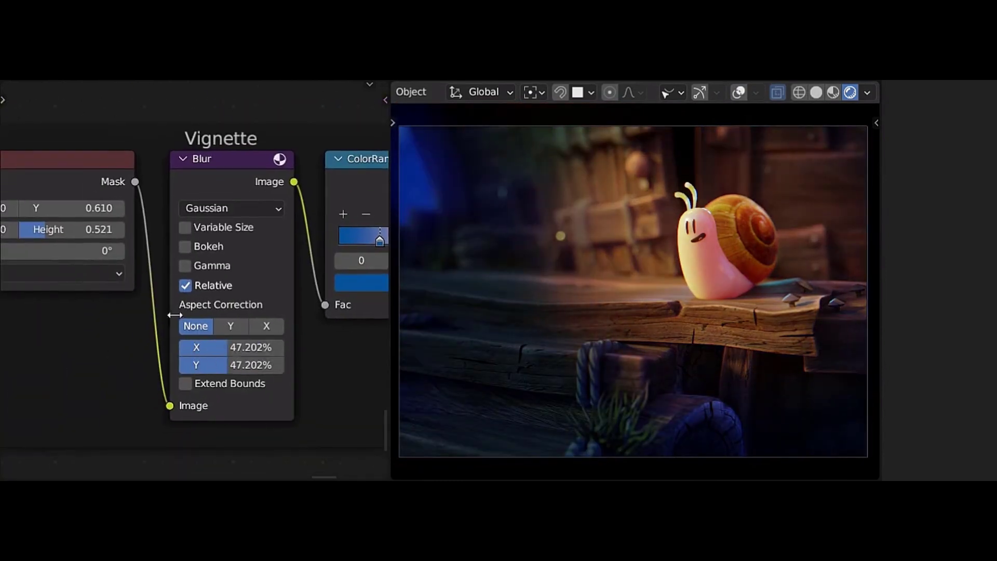
pyautogui.moveTo(62, 229); pyautogui.dragTo(310, 239, button='middle')
# Step: Shift the ellipse mask left, widen it, and raise vignette strength to 0.776
pyautogui.moveTo(244, 218); pyautogui.dragTo(364, 239)
pyautogui.moveTo(245, 237); pyautogui.dragTo(270, 238)
pyautogui.moveTo(270, 238); pyautogui.dragTo(141, 189, button='middle')
pyautogui.moveTo(156, 206); pyautogui.dragTo(213, 206)
# Step: Try a slight horizontal blur with bokeh and gamma, then remove the blur entirely
pyautogui.moveTo(213, 205); pyautogui.dragTo(45, 199, button='middle')
pyautogui.moveTo(155, 298); pyautogui.dragTo(205, 315)
pyautogui.moveTo(132, 223); pyautogui.dragTo(148, 200)
pyautogui.moveTo(156, 298); pyautogui.dragTo(275, 274)
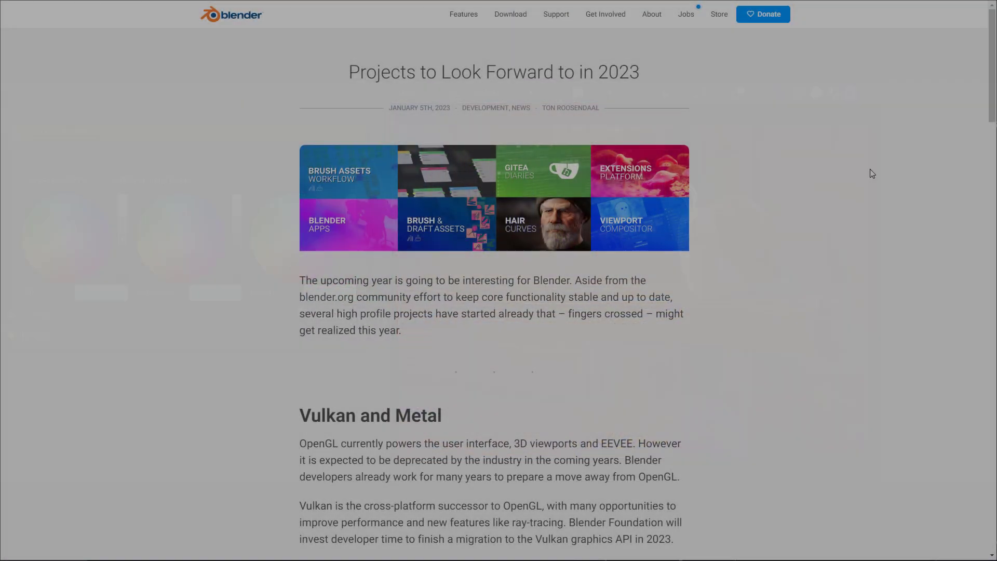
# Step: Open the Real-time Compositor blog article and follow it to the task's Supported Nodes list
pyautogui.middleClick(866, 186)
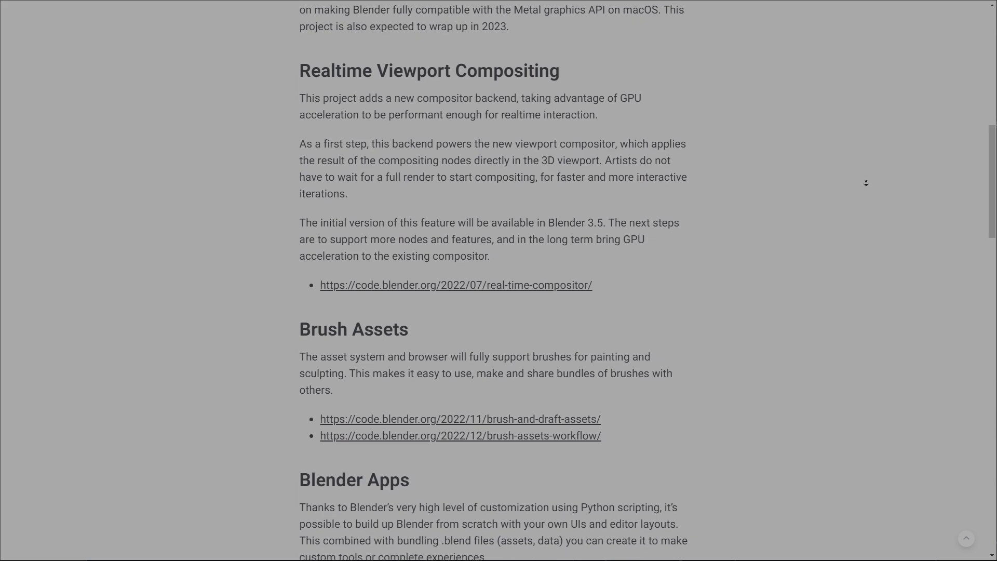
pyautogui.middleClick(747, 208)
pyautogui.click(552, 262)
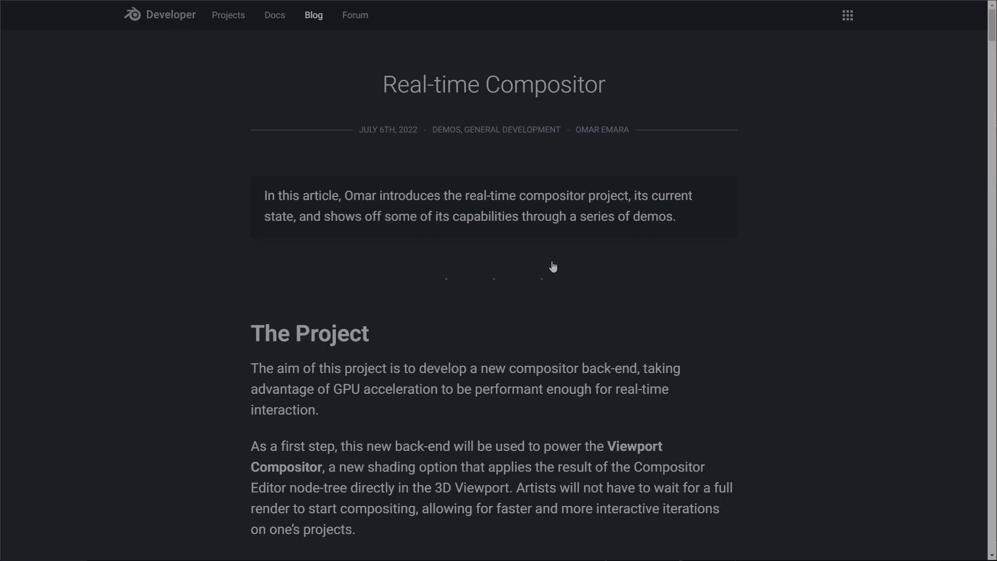
pyautogui.middleClick(797, 261)
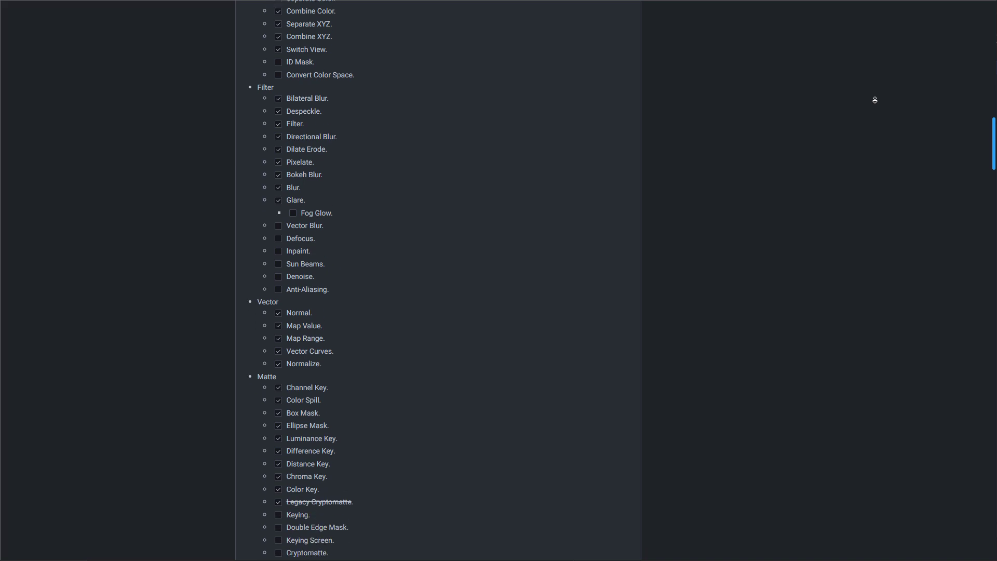
# Step: Scroll through the Supported Nodes checklist, then back up to the Description and Milestones sections
pyautogui.middleClick(875, 102)
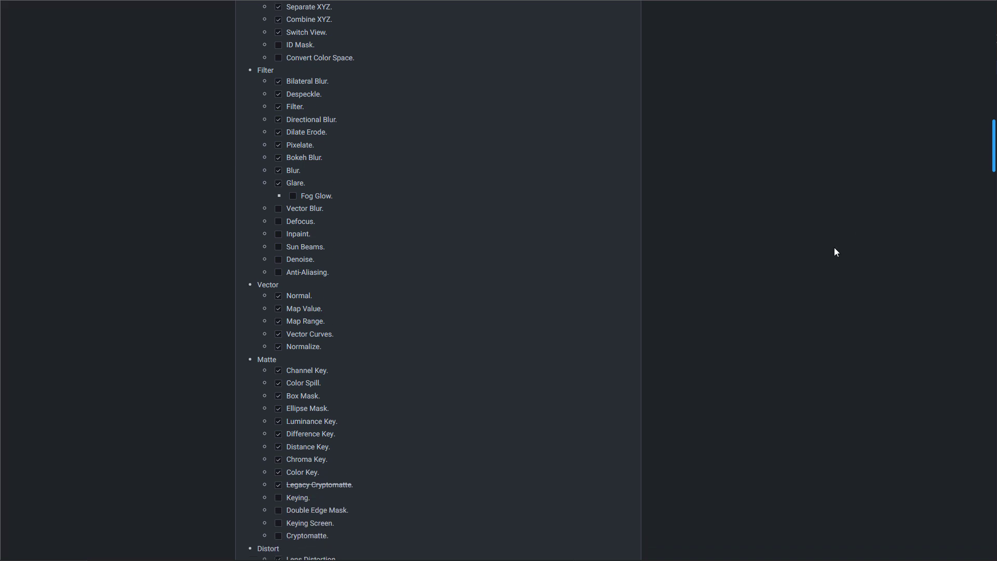
pyautogui.scroll(2, 823, 283)
pyautogui.scroll(-10, 823, 284)
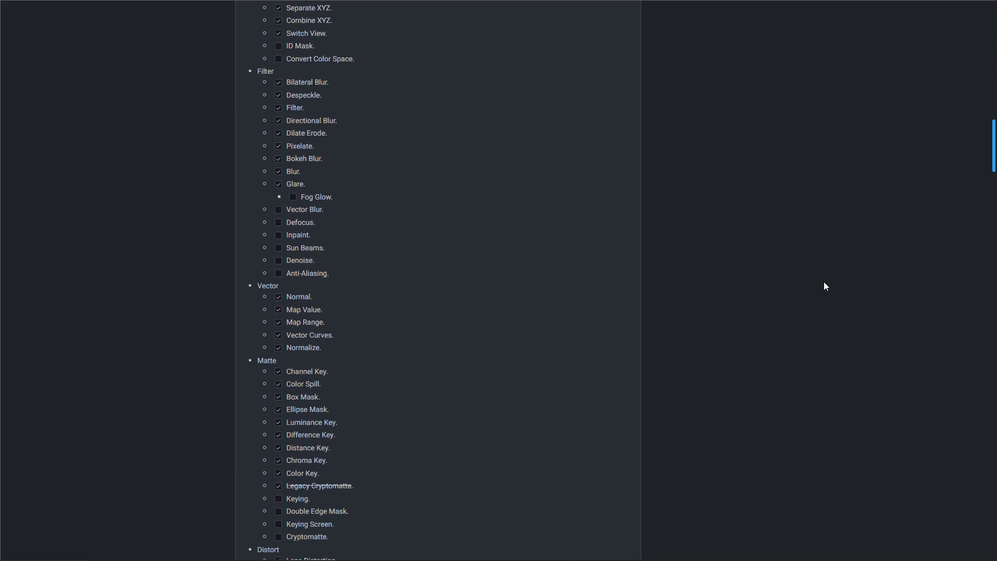
pyautogui.scroll(15, 824, 285)
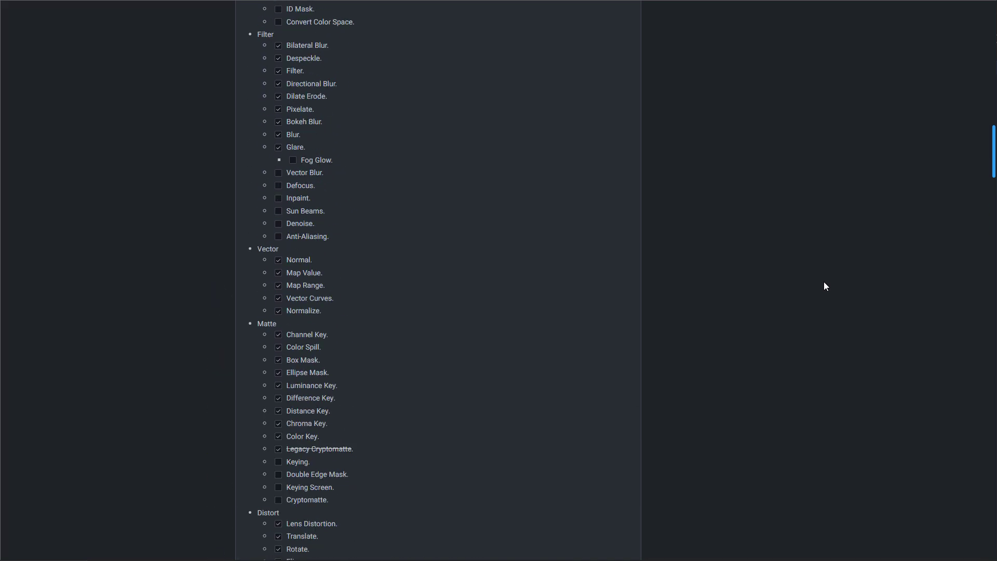
pyautogui.scroll(6, 824, 281)
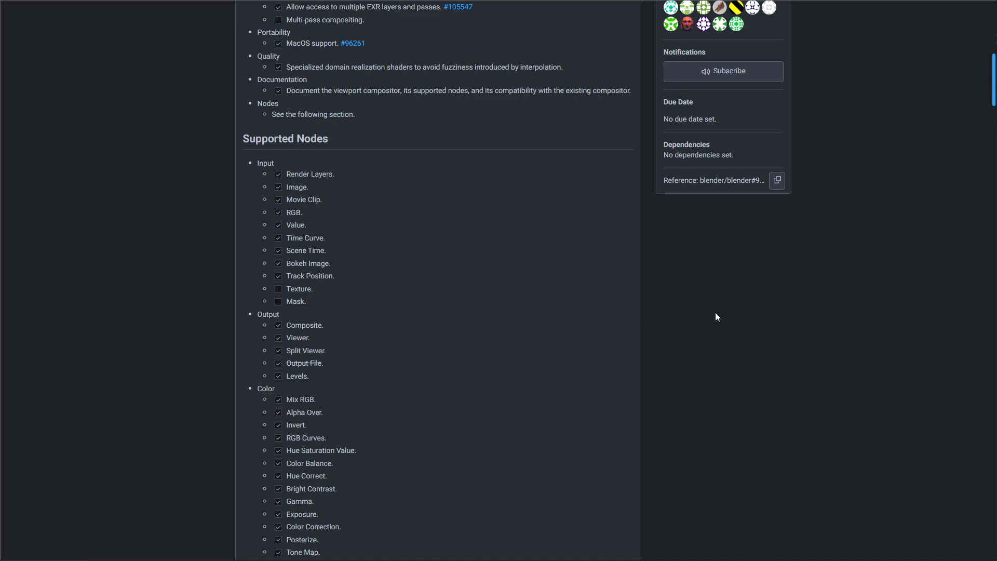
pyautogui.scroll(3, 789, 326)
pyautogui.scroll(-3, 789, 325)
pyautogui.scroll(5, 527, 342)
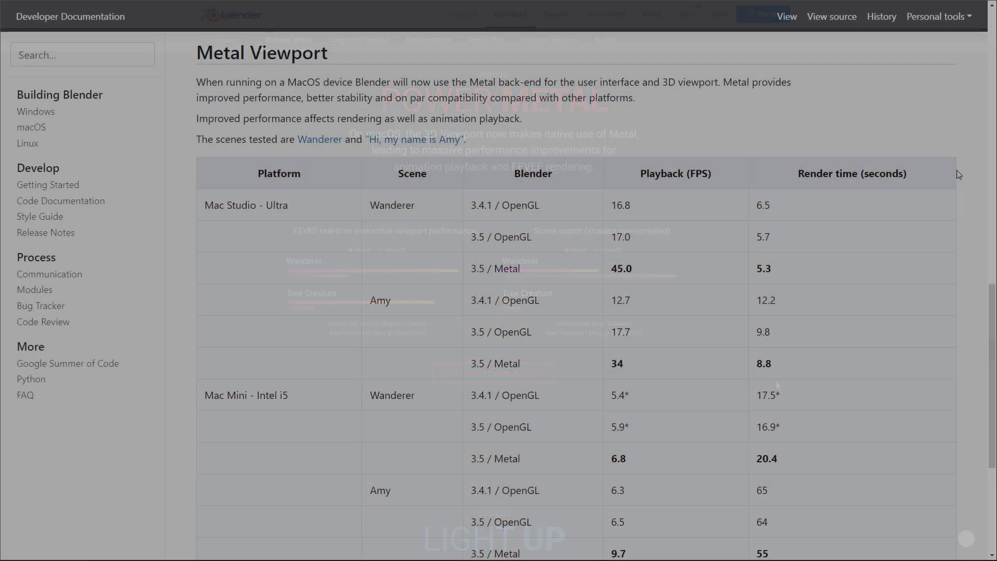
# Step: Scroll down the Metal Viewport playback and render-time benchmark table
pyautogui.scroll(-1, 957, 185)
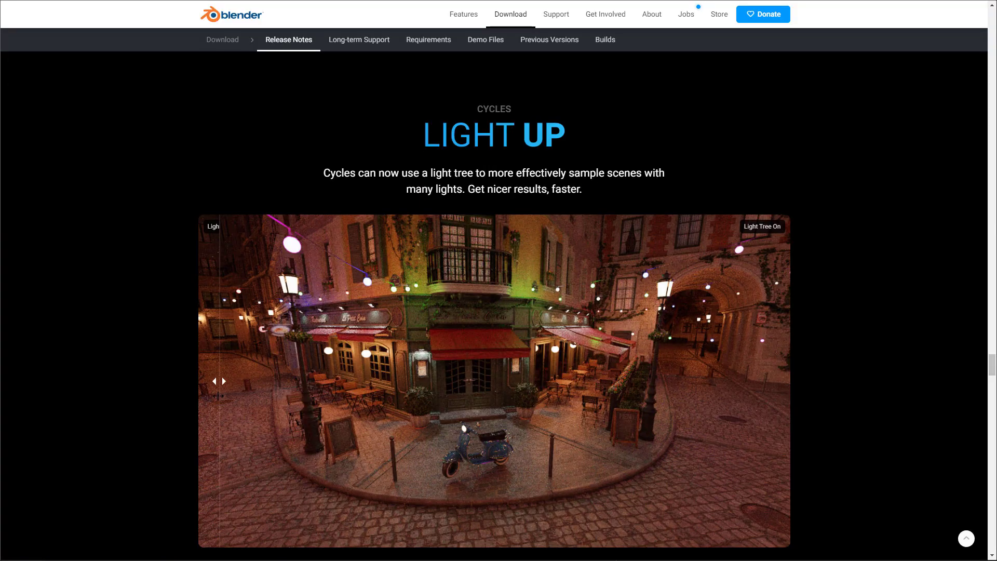
# Step: Sweep the café Light Tree Off/On comparison, then tick Light Tree for the classroom render
pyautogui.moveTo(240, 393); pyautogui.dragTo(405, 368)
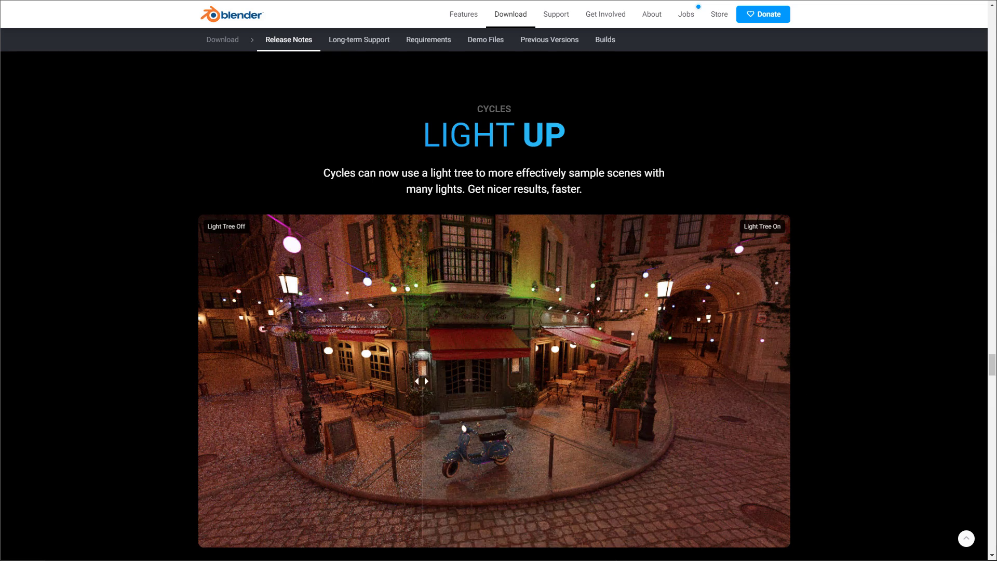
pyautogui.moveTo(223, 373); pyautogui.dragTo(475, 378)
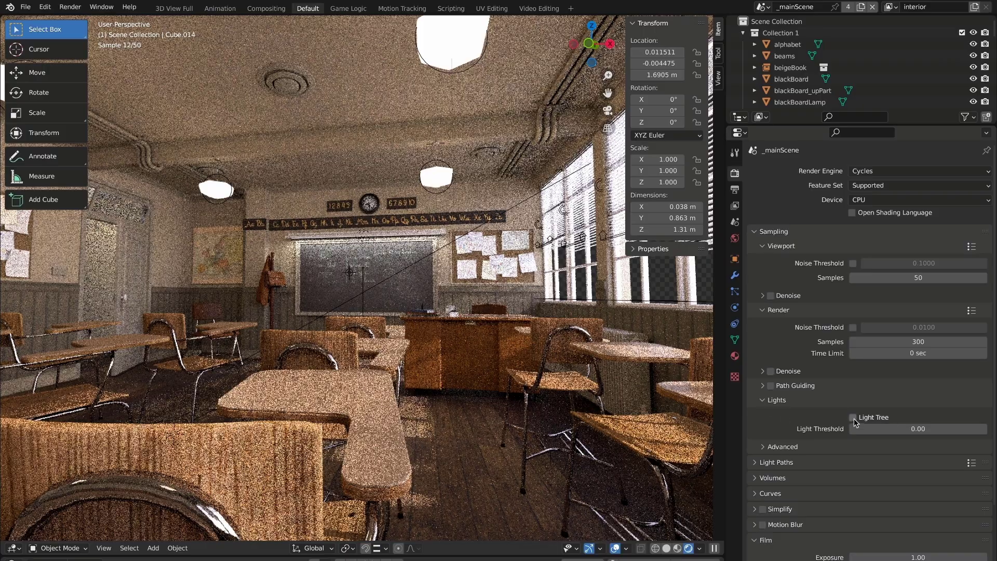
pyautogui.click(853, 418)
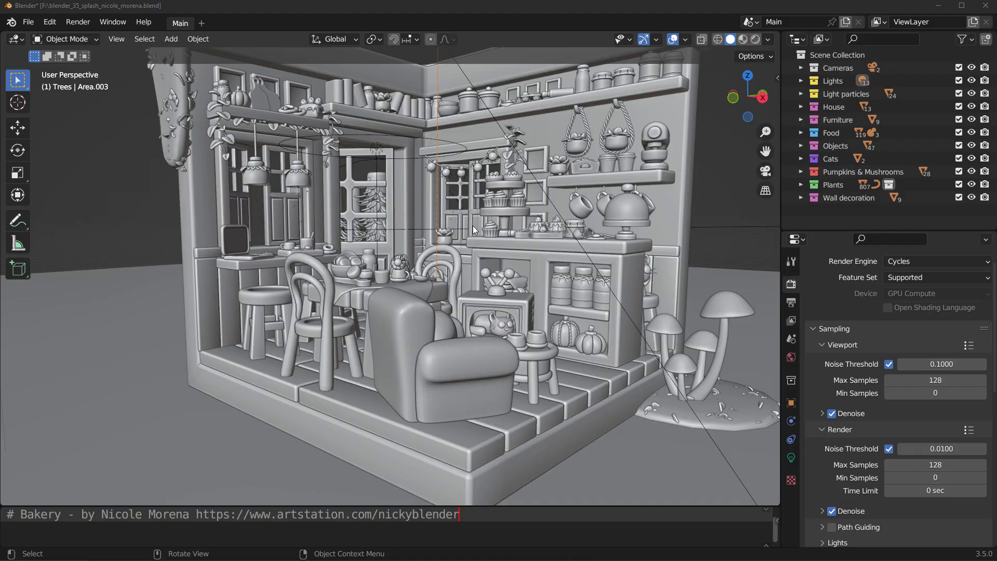
pyautogui.moveTo(473, 225); pyautogui.dragTo(457, 313, button='middle')
# Step: Keep Cycles as the bakery scene's render engine and expand the Render > Lights settings
pyautogui.scroll(-5, 434, 206)
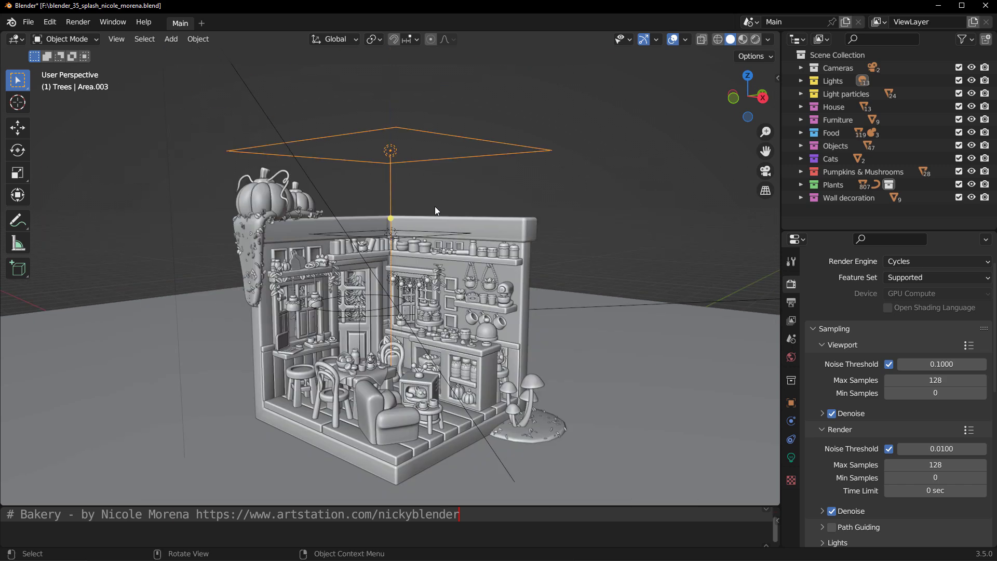
pyautogui.scroll(5, 356, 156)
pyautogui.click(791, 302)
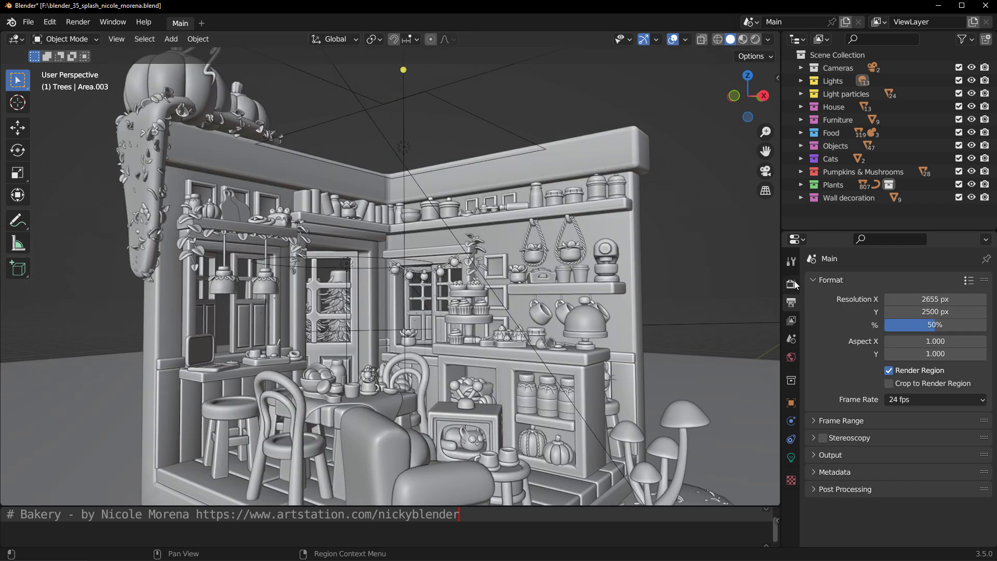
pyautogui.click(792, 284)
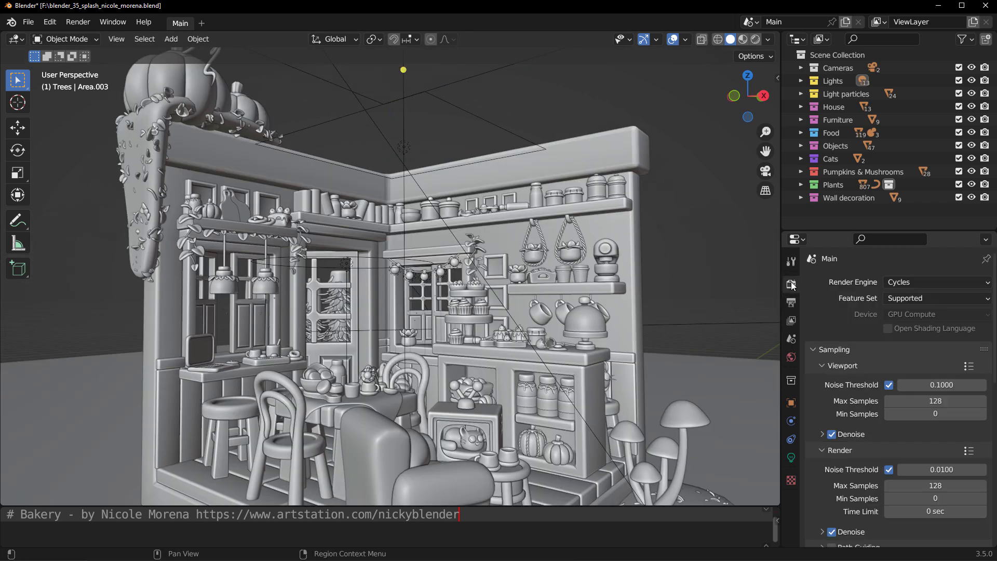
pyautogui.click(900, 284)
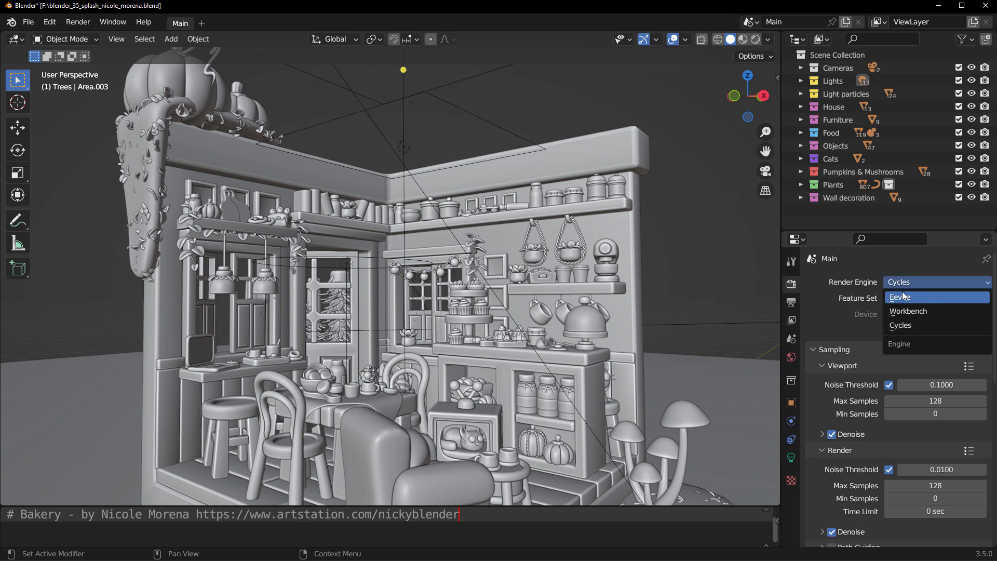
pyautogui.click(905, 326)
pyautogui.scroll(-8, 841, 351)
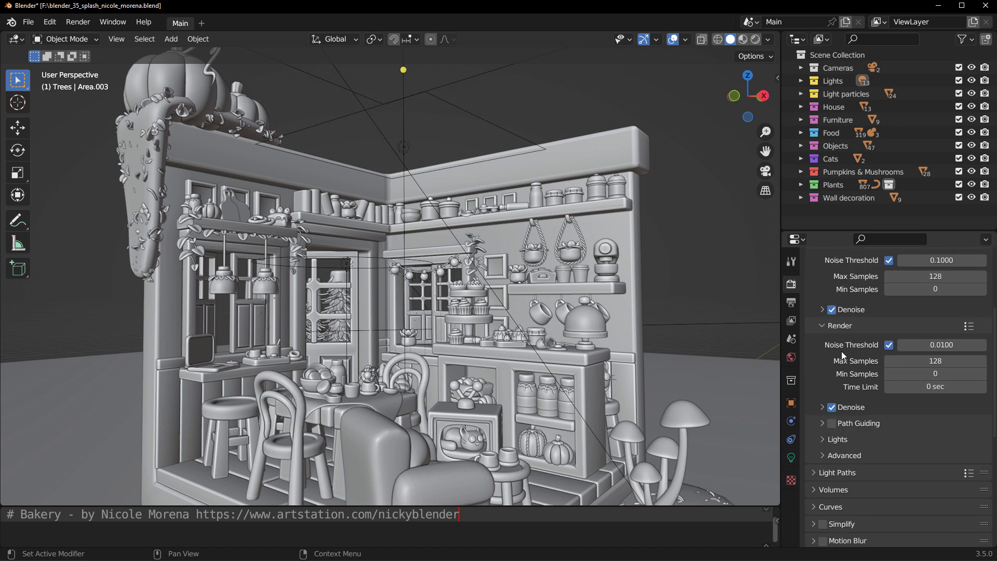
pyautogui.click(823, 378)
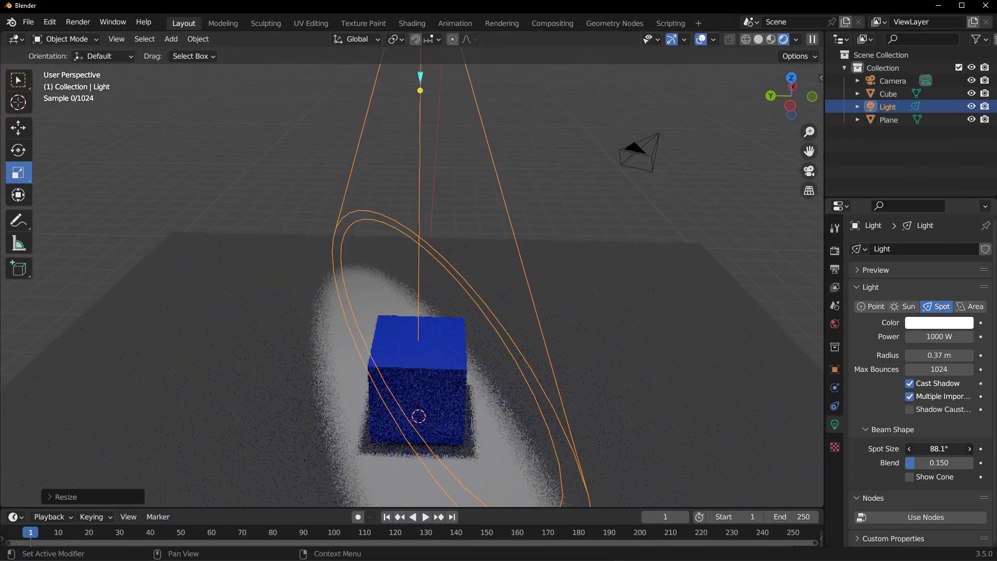
# Step: Widen the cube scene's spot light cone to 46.7°
pyautogui.moveTo(938, 449); pyautogui.dragTo(917, 448)
pyautogui.moveTo(456, 441); pyautogui.dragTo(506, 445, button='middle')
pyautogui.moveTo(506, 445); pyautogui.dragTo(593, 432)
# Step: Set the area light's Spread to 70.4° and its Shape to Disk
pyautogui.scroll(-5, 593, 432)
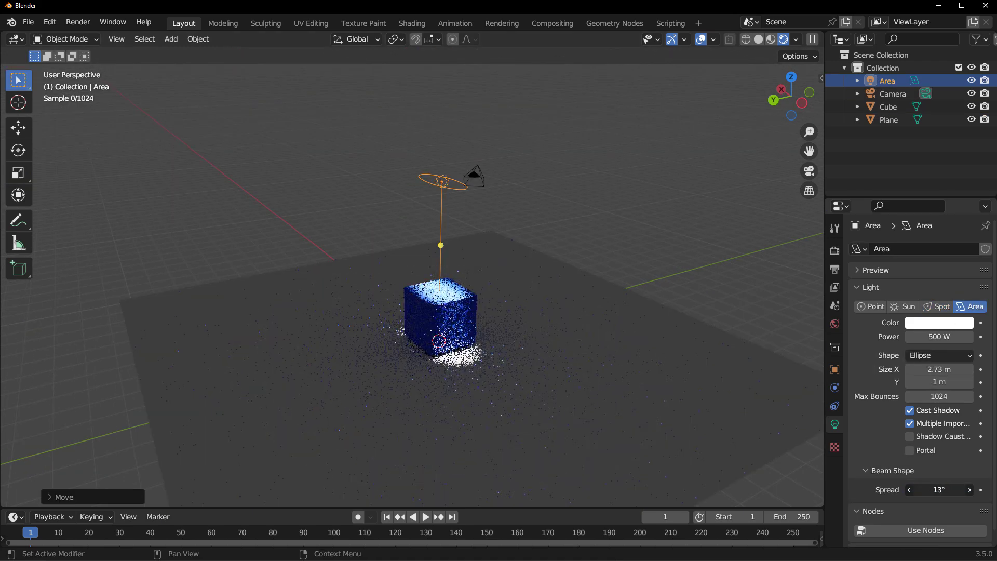
pyautogui.moveTo(938, 490); pyautogui.dragTo(960, 489)
pyautogui.click(958, 355)
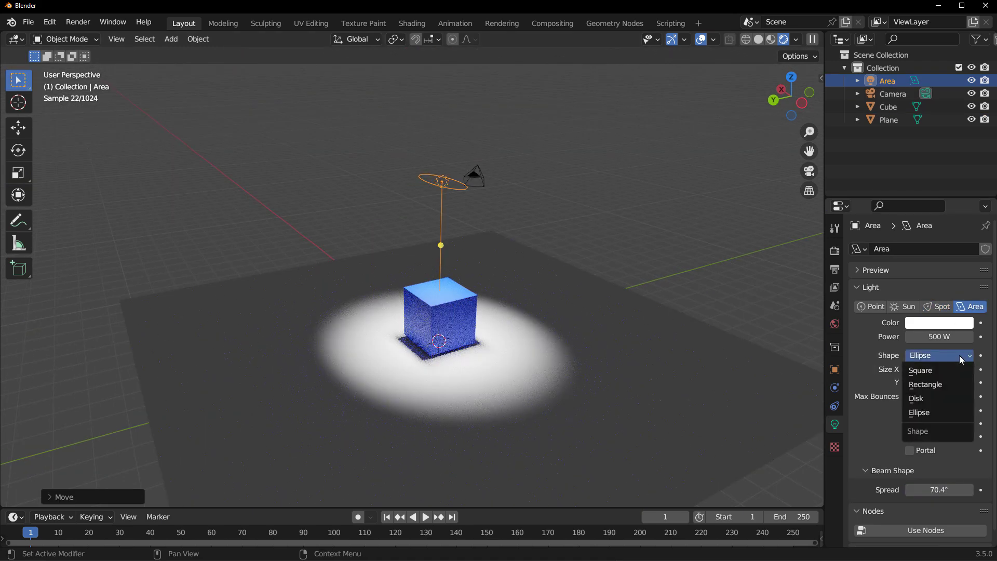
pyautogui.click(948, 418)
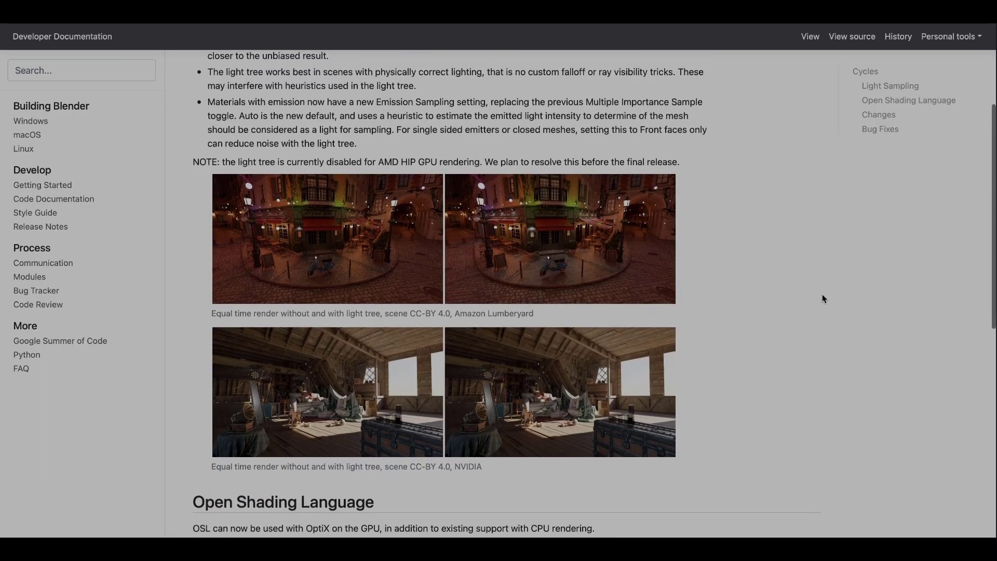
# Step: Scroll through the Cycles light tree notes to Bug Fixes and down the OSL manual page
pyautogui.scroll(-3, 821, 294)
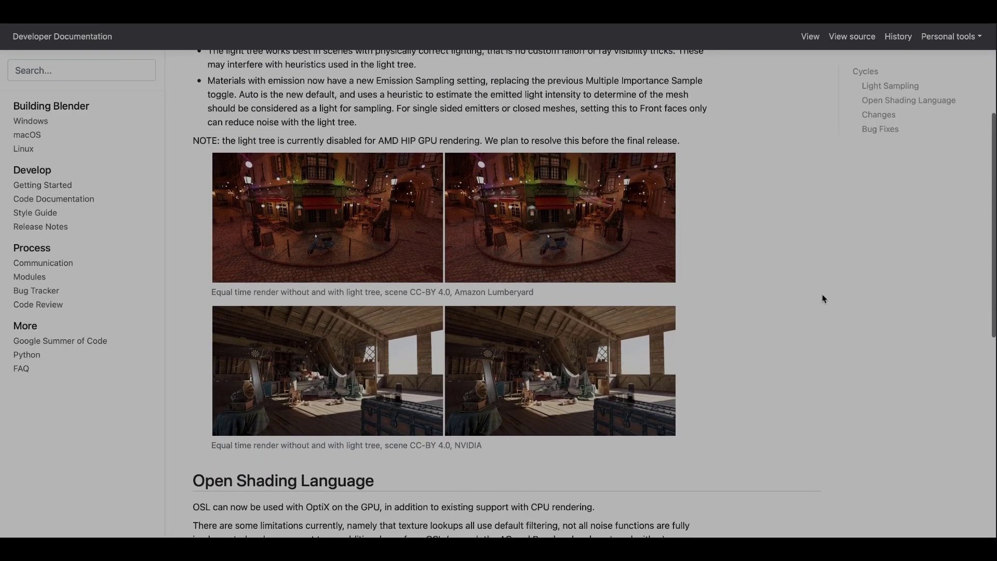
pyautogui.scroll(-2, 822, 294)
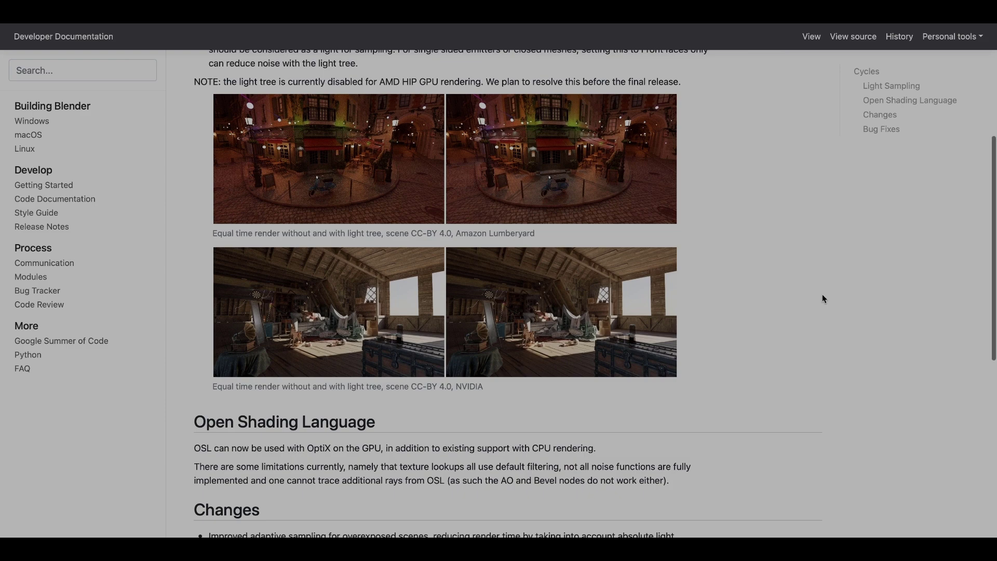
pyautogui.scroll(-2, 821, 294)
pyautogui.scroll(-4, 821, 294)
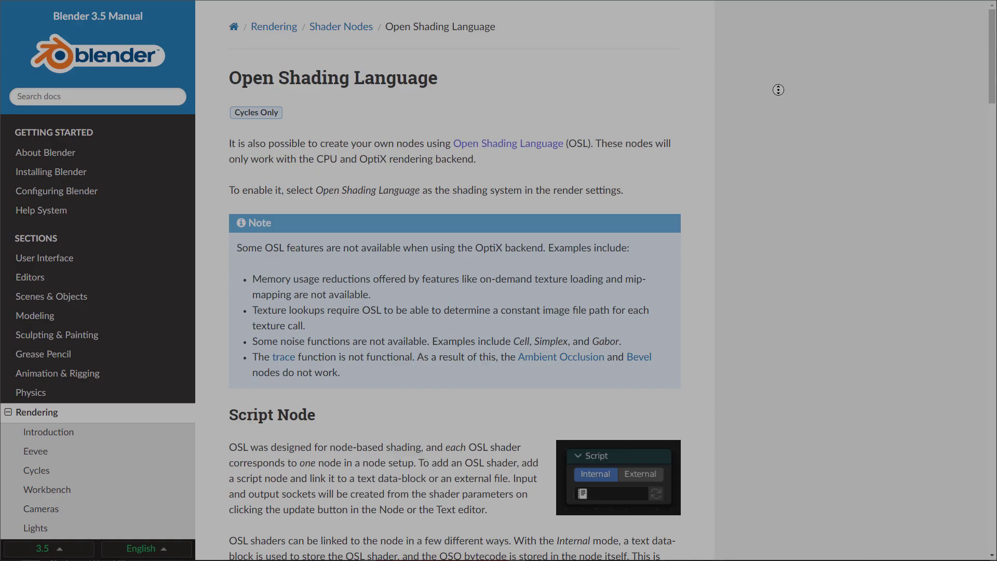
pyautogui.scroll(-5, 778, 90)
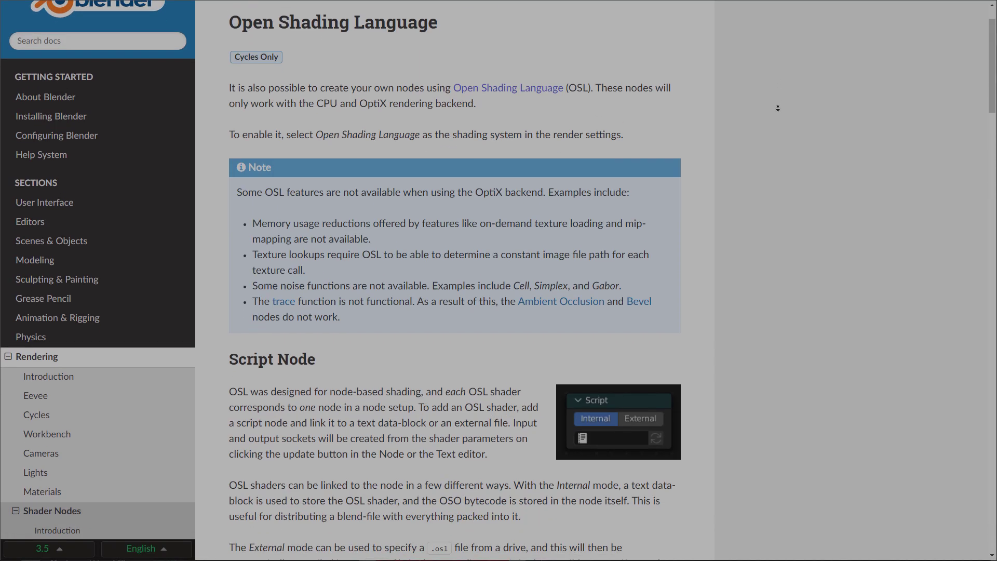
pyautogui.scroll(-5, 778, 108)
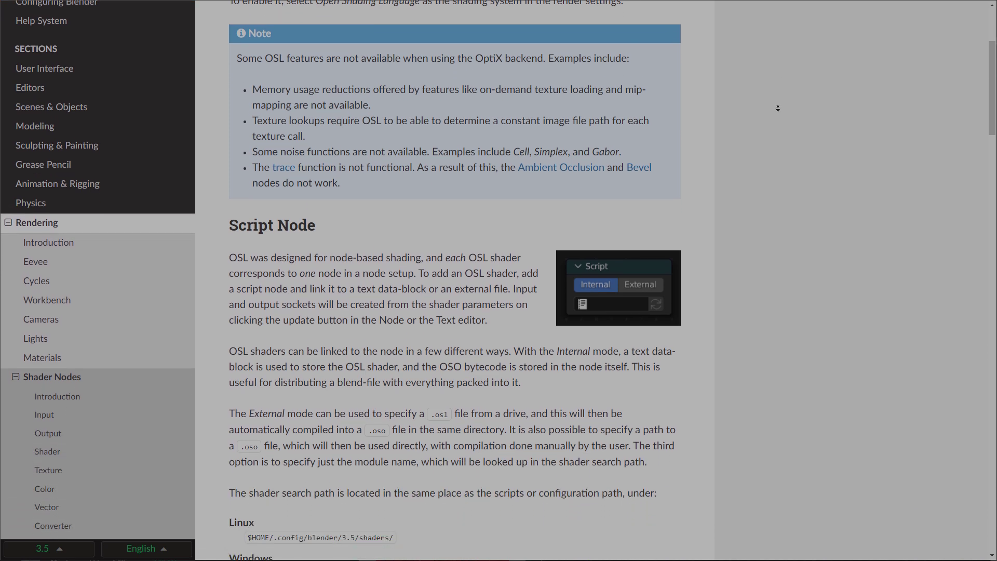
pyautogui.scroll(-5, 777, 108)
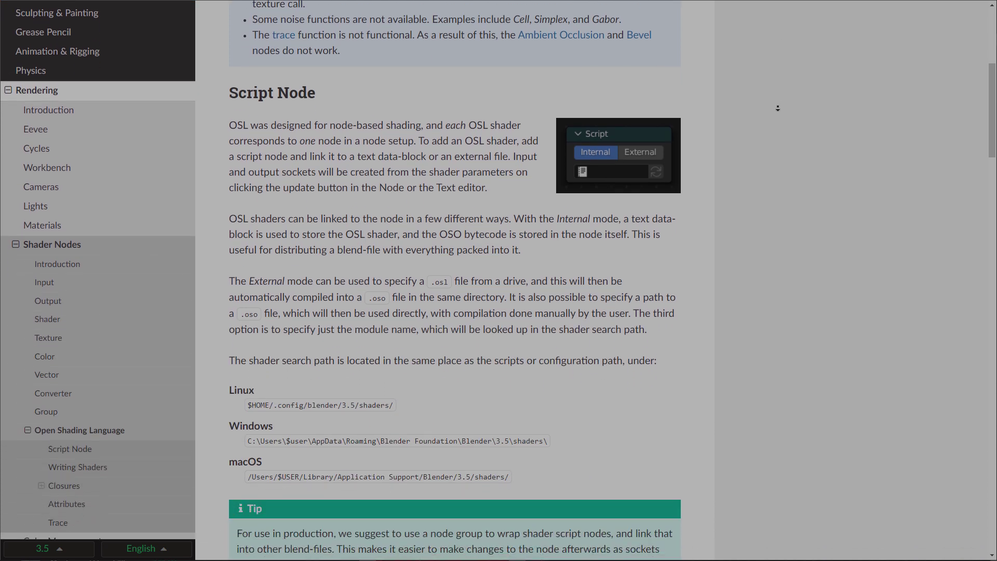
pyautogui.scroll(-4, 778, 108)
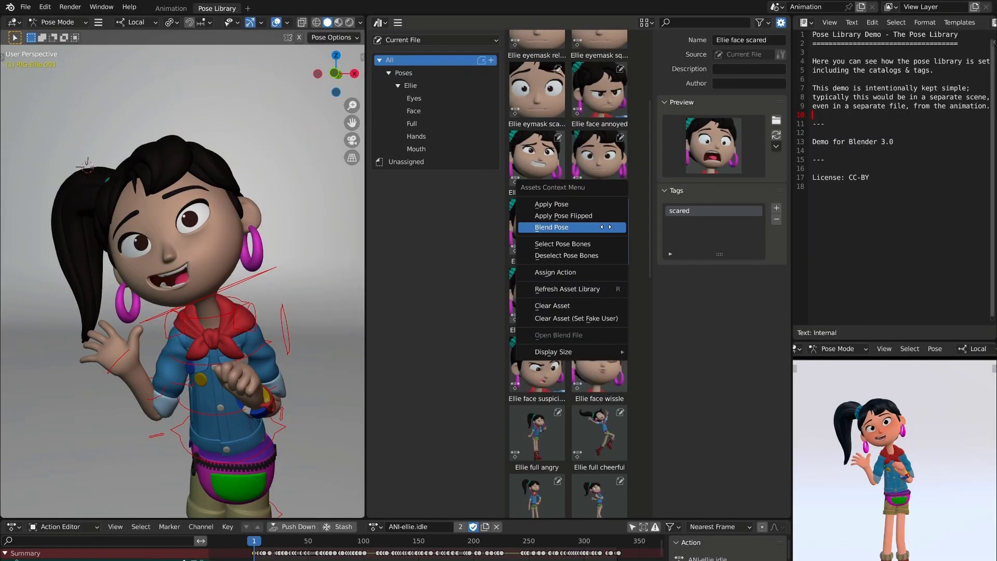
# Step: Blend Ellie's spread-hand pose onto the character, sliding between about -24% and 29%
pyautogui.click(605, 227)
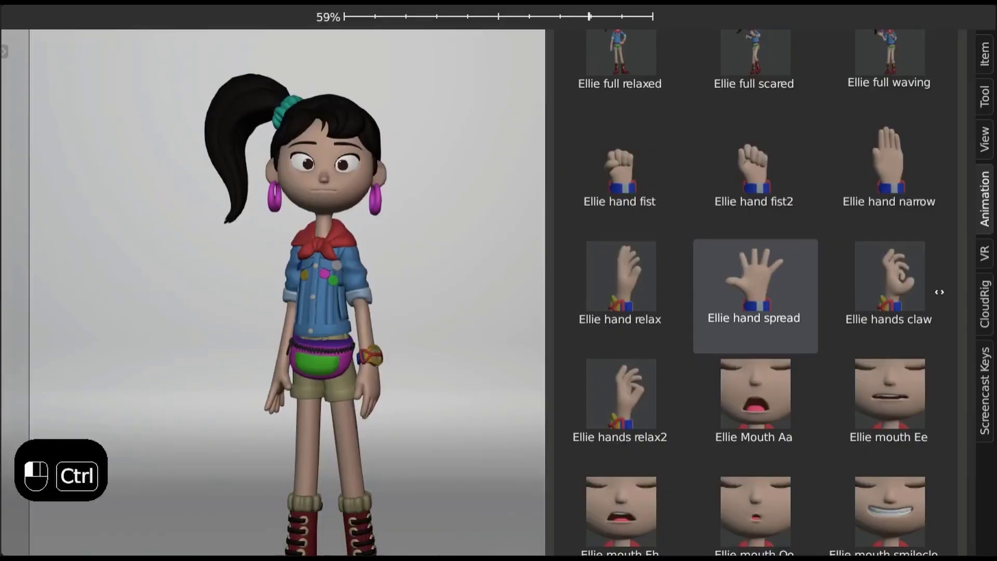
pyautogui.moveTo(822, 299); pyautogui.dragTo(685, 304)
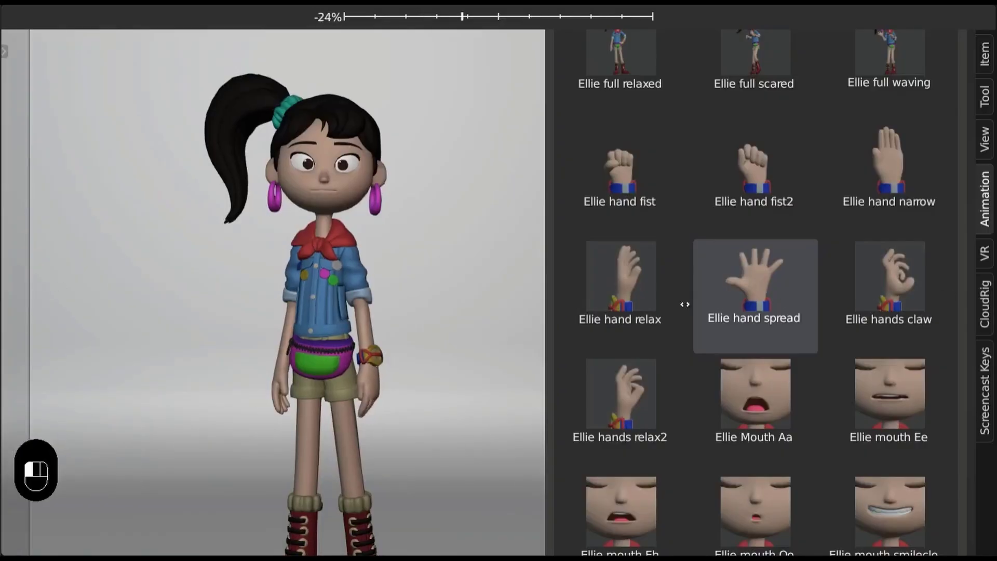
pyautogui.keyDown('ctrl'); pyautogui.moveTo(784, 301); pyautogui.dragTo(837, 300); pyautogui.keyUp('ctrl')
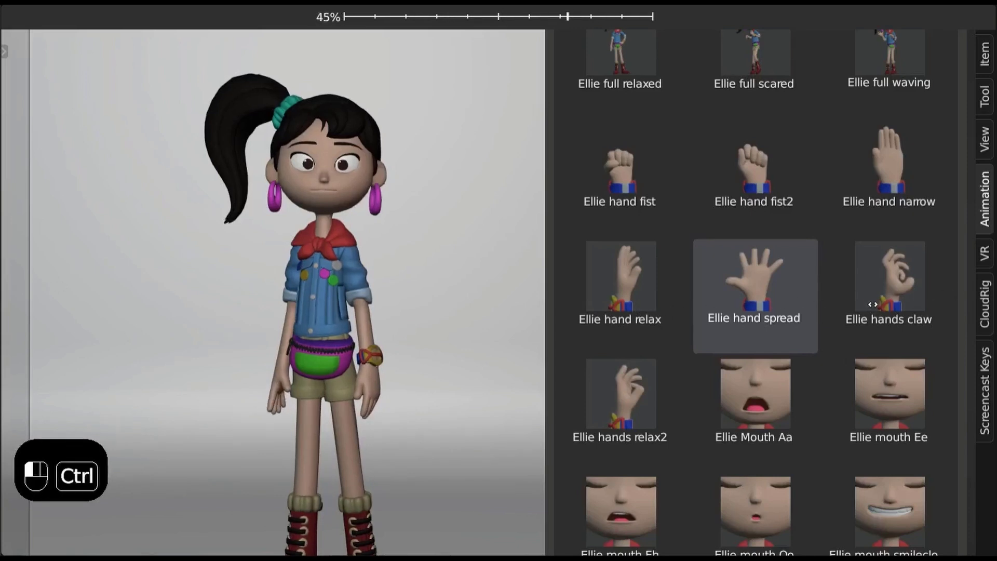
pyautogui.moveTo(704, 323); pyautogui.dragTo(573, 305)
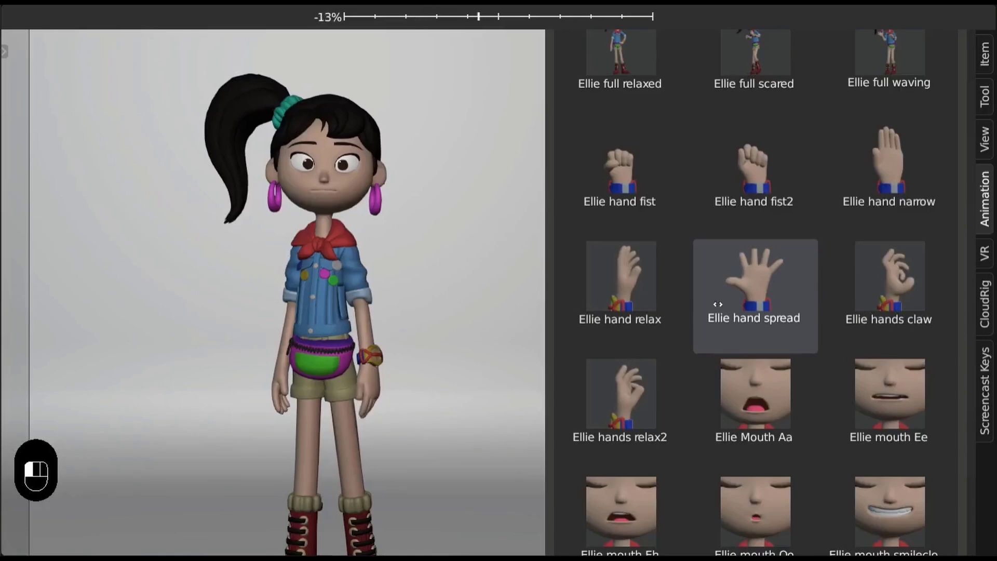
pyautogui.keyDown('ctrl'); pyautogui.moveTo(786, 302); pyautogui.dragTo(841, 299); pyautogui.keyUp('ctrl')
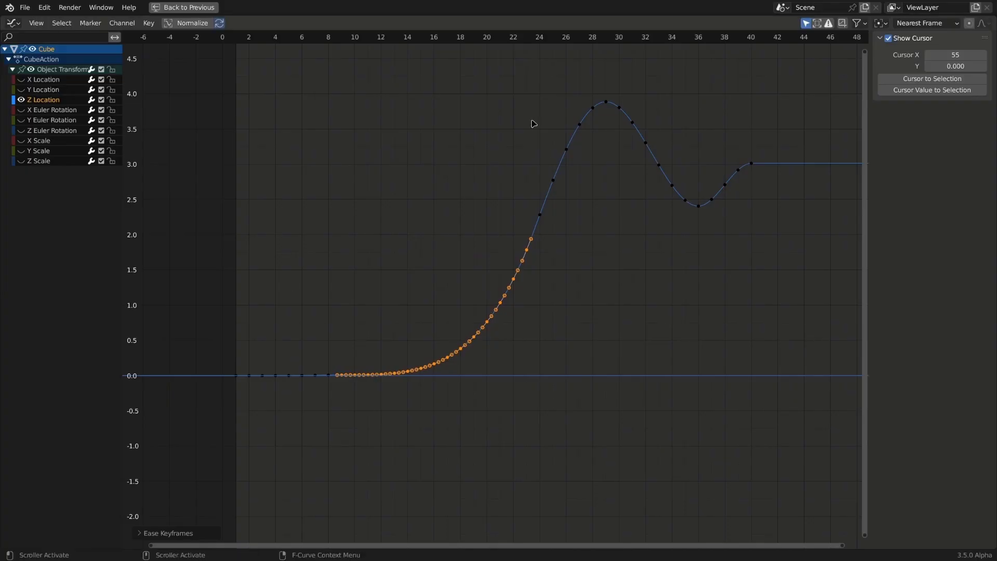
# Step: Apply the Ease slider operator to the upper curve's keys for an exponential transition
pyautogui.moveTo(509, 96); pyautogui.dragTo(614, 271)
pyautogui.click(149, 23)
pyautogui.moveTo(222, 253)
pyautogui.click(310, 283)
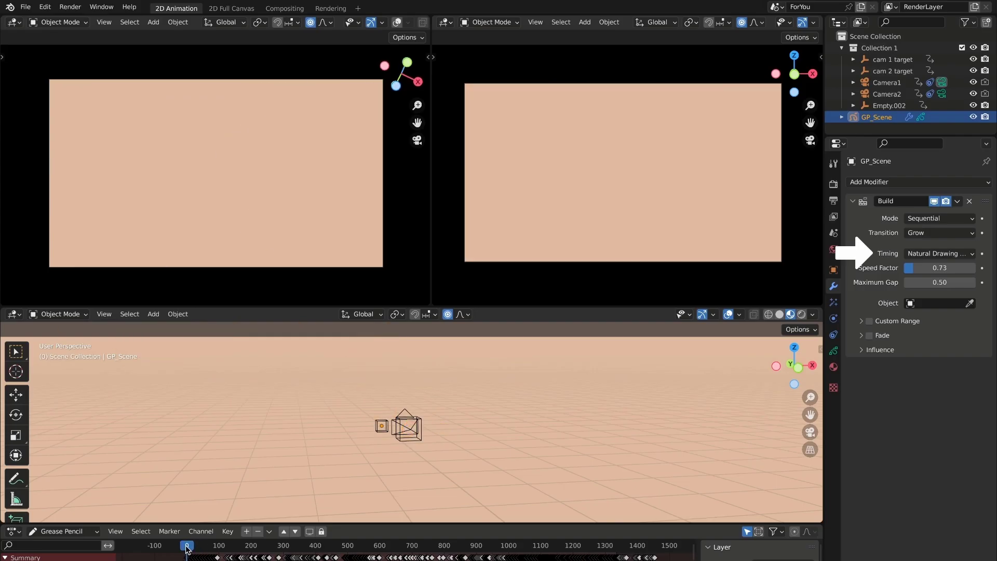
# Step: Play the grease pencil drawing animation and set the Offset modifier's mode to Layer
pyautogui.click(485, 431)
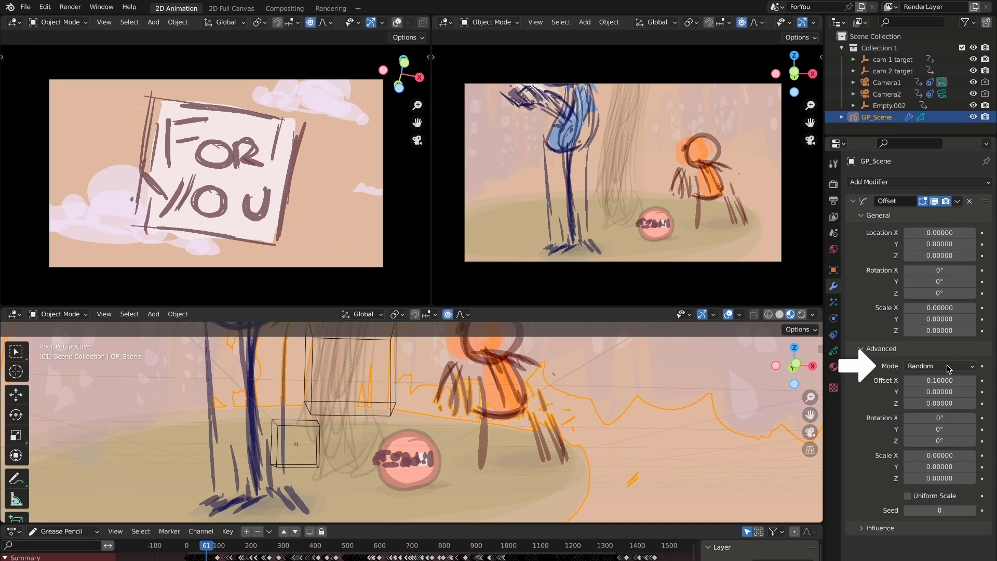
pyautogui.click(933, 366)
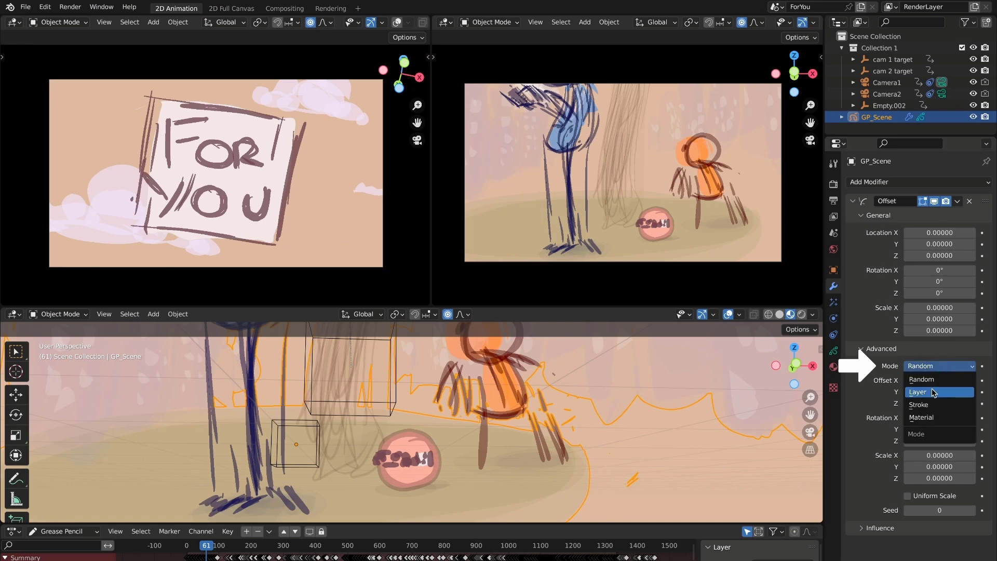
pyautogui.click(932, 392)
# Step: Shift the drawings left on Offset X, rotate slightly on X, then switch the mode to Stroke
pyautogui.moveTo(928, 380); pyautogui.dragTo(889, 380)
pyautogui.moveTo(939, 418); pyautogui.dragTo(958, 417)
pyautogui.click(939, 366)
pyautogui.click(939, 405)
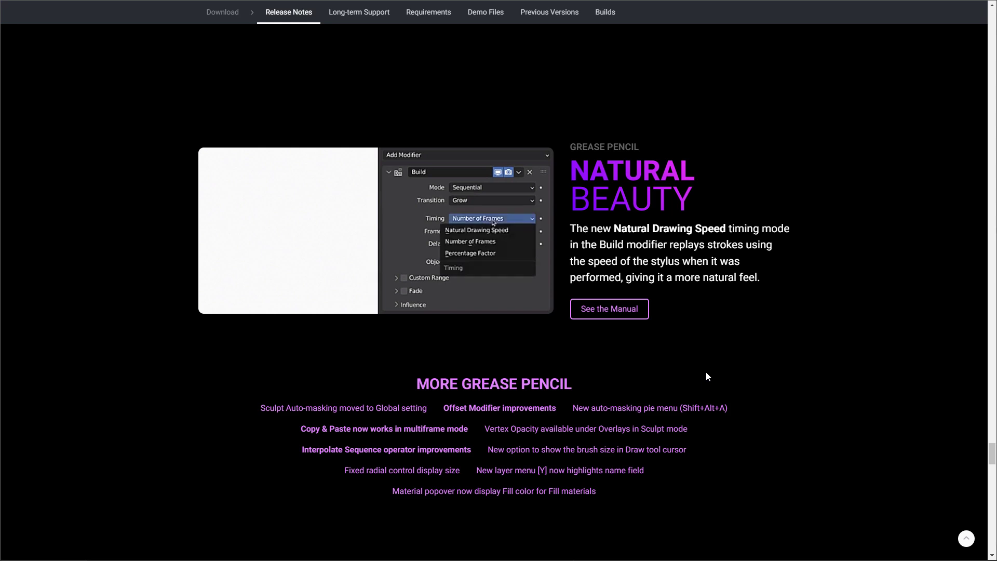
# Step: Scroll to the Industry Ready section and open the VFX Reference Platform 2023 site
pyautogui.scroll(-15, 706, 371)
pyautogui.scroll(-2, 805, 207)
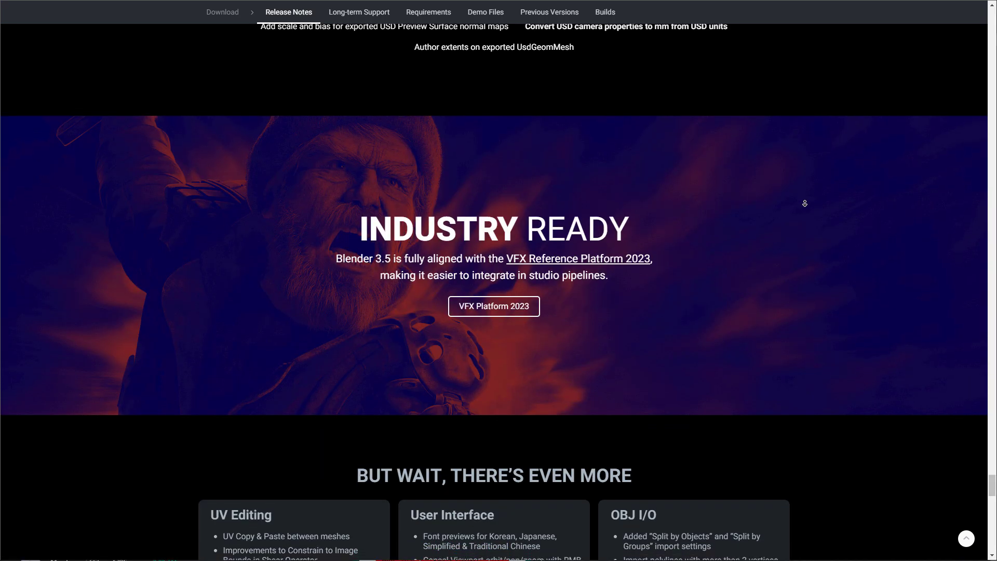
pyautogui.scroll(-2, 805, 206)
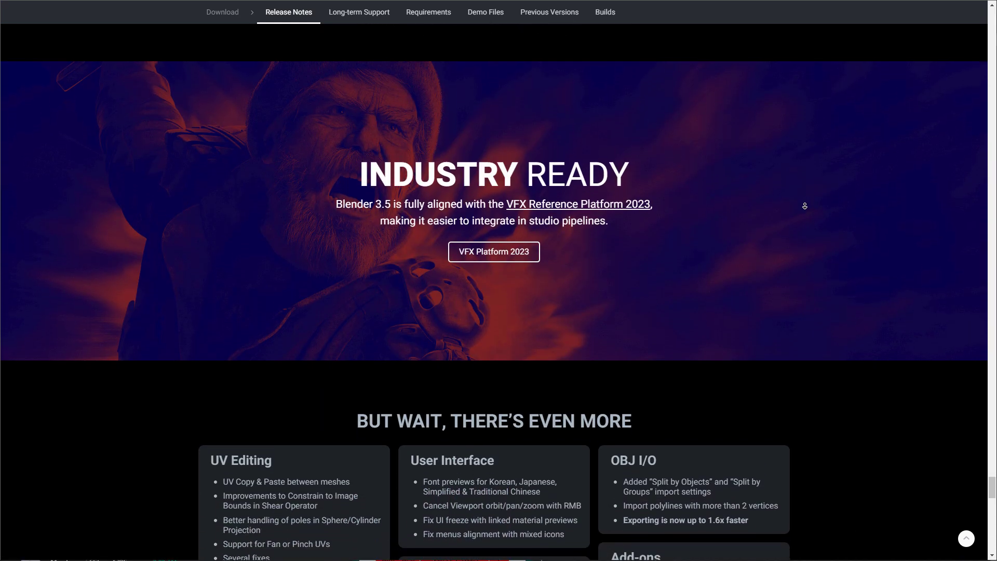
pyautogui.click(523, 245)
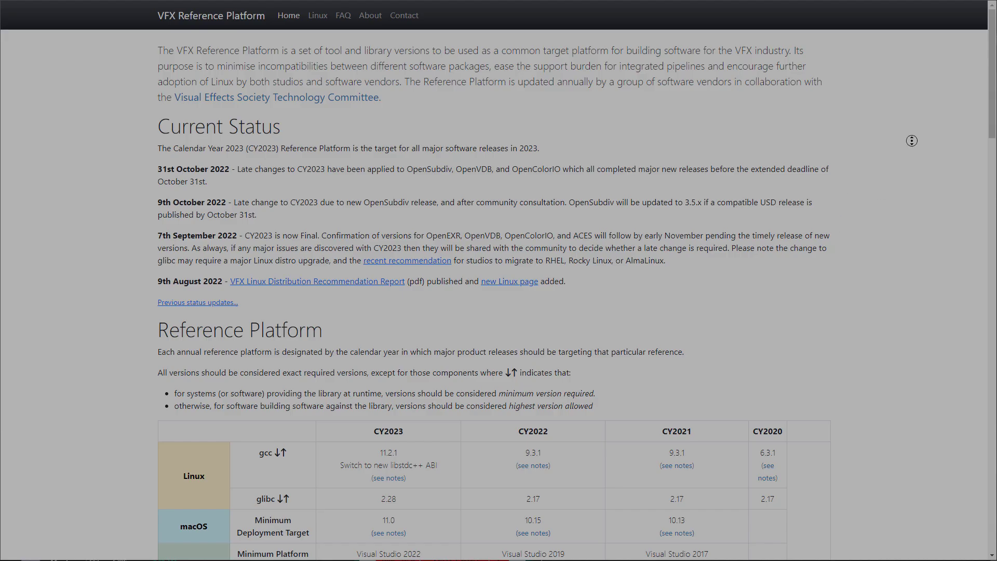
# Step: Scroll down the VFX Reference Platform page to the CY2023 version table
pyautogui.scroll(-2, 912, 156)
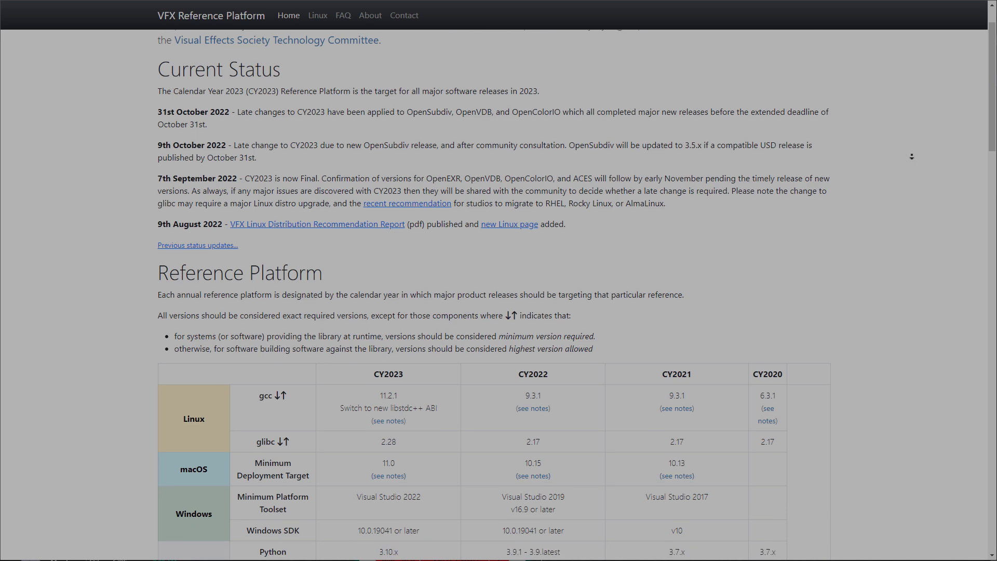
pyautogui.scroll(-2, 911, 156)
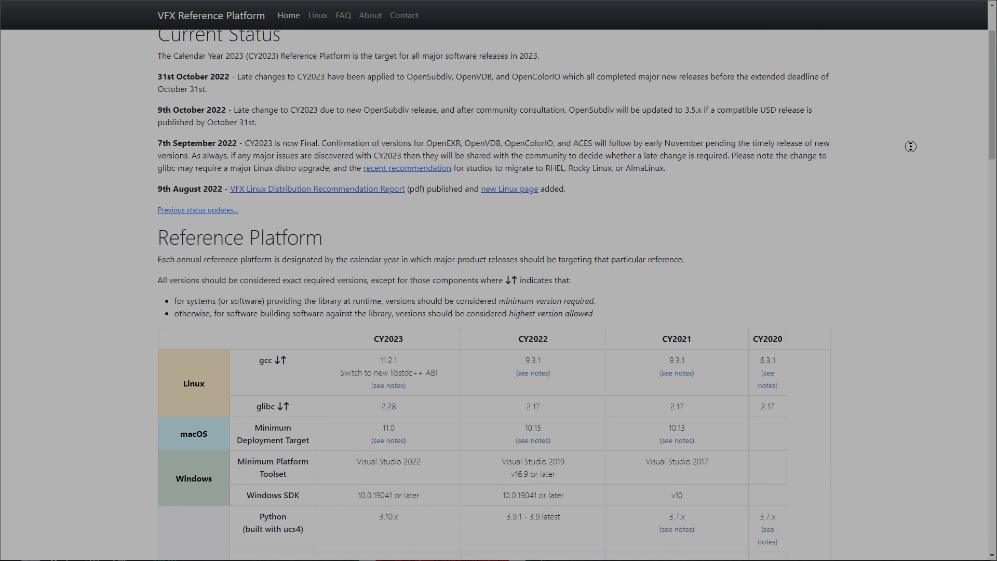
pyautogui.scroll(-1, 909, 148)
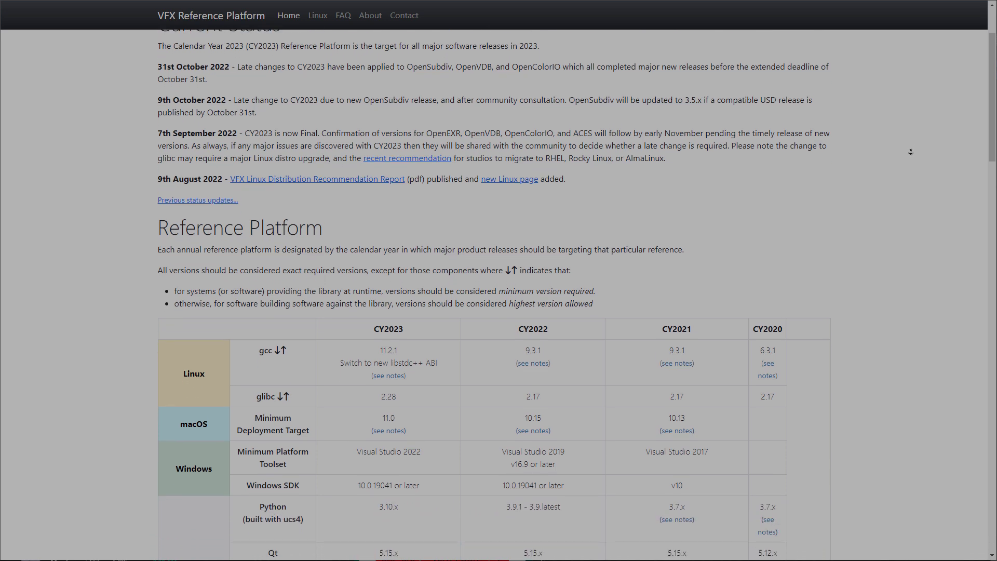
pyautogui.scroll(-1, 910, 151)
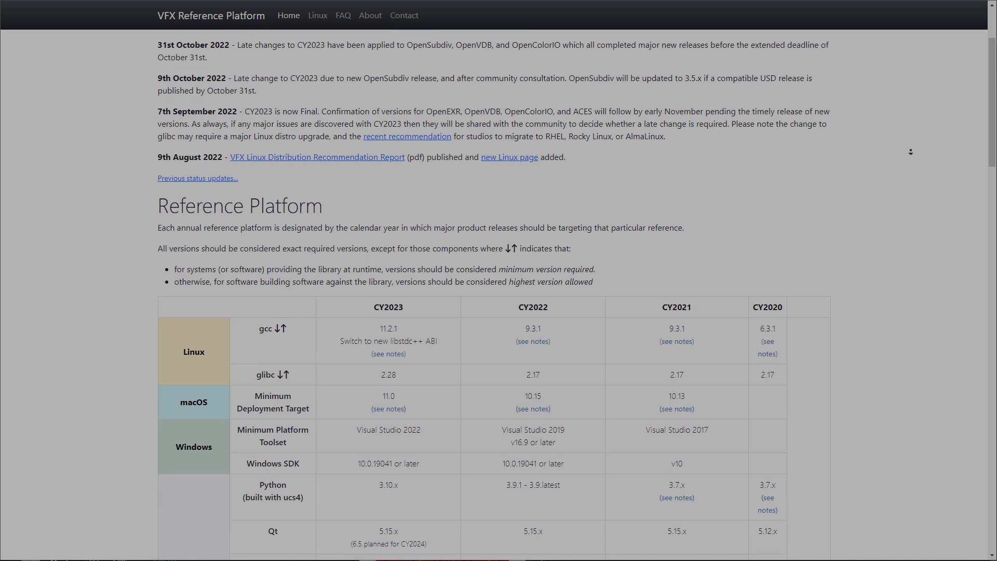
pyautogui.scroll(-1, 910, 152)
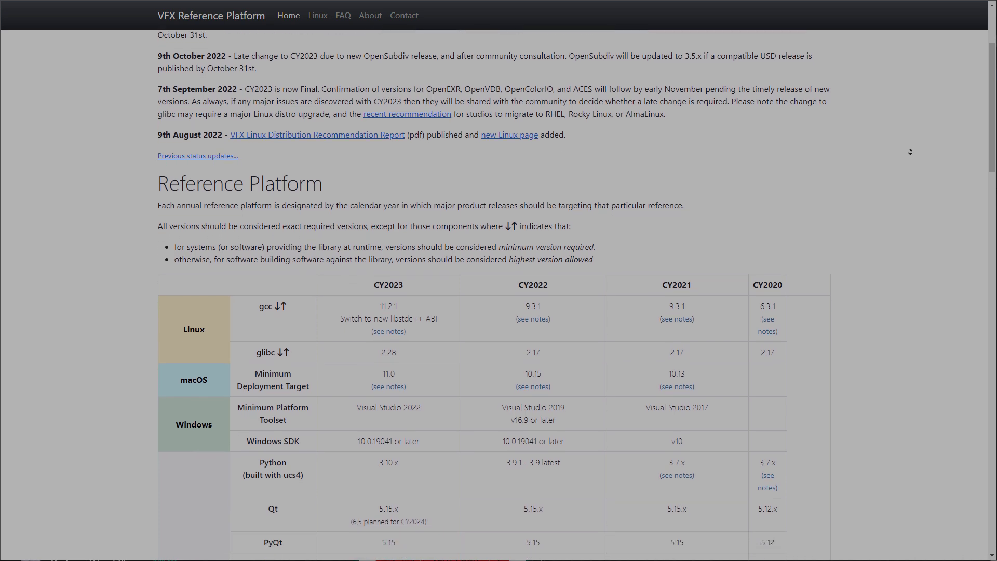
pyautogui.scroll(-1, 910, 151)
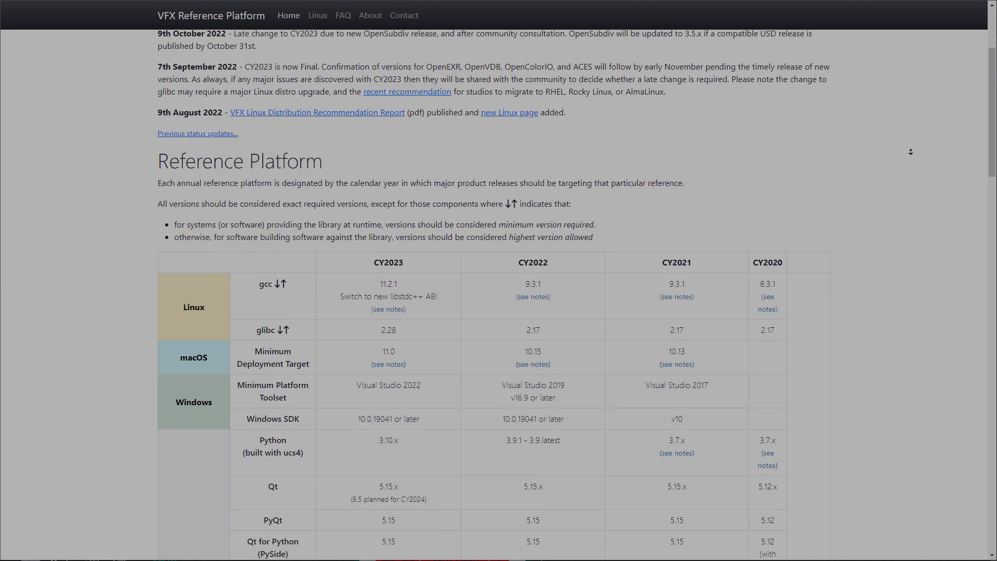
pyautogui.scroll(-1, 910, 152)
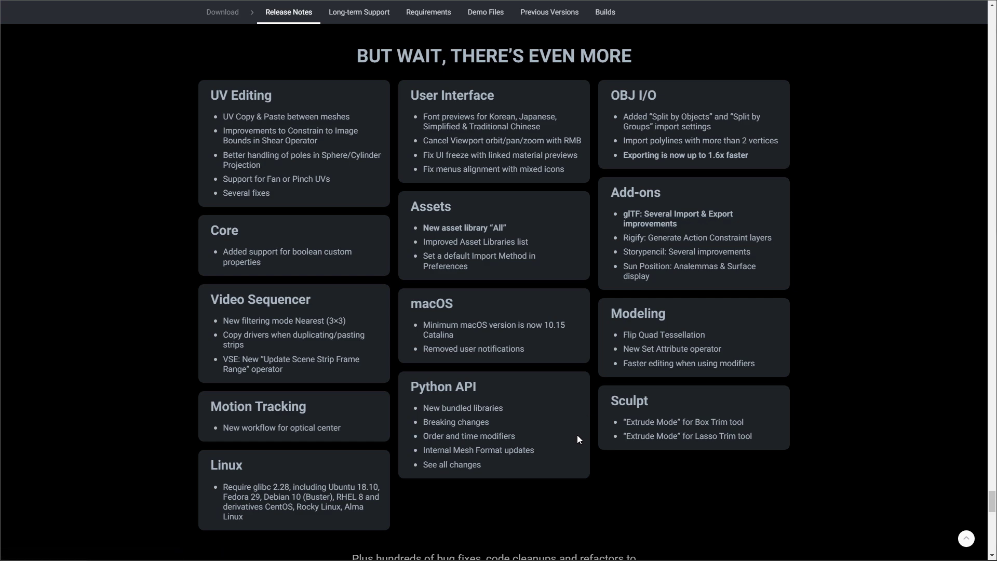
# Step: Browse the More Animation, Grease Pencil and 'But wait, there's even more' sections of the release notes
pyautogui.scroll(20, 575, 445)
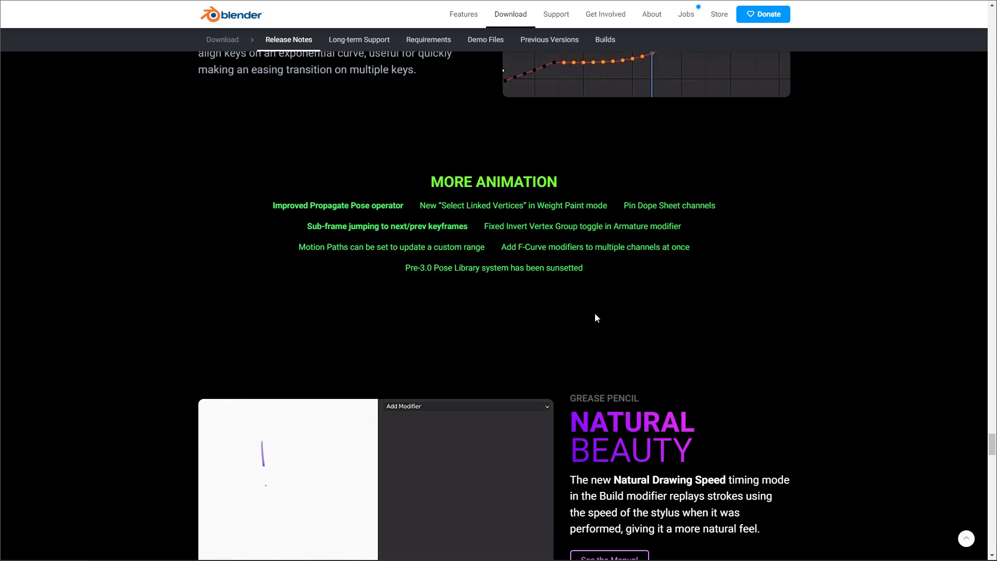
pyautogui.scroll(-4, 596, 316)
pyautogui.scroll(6, 616, 428)
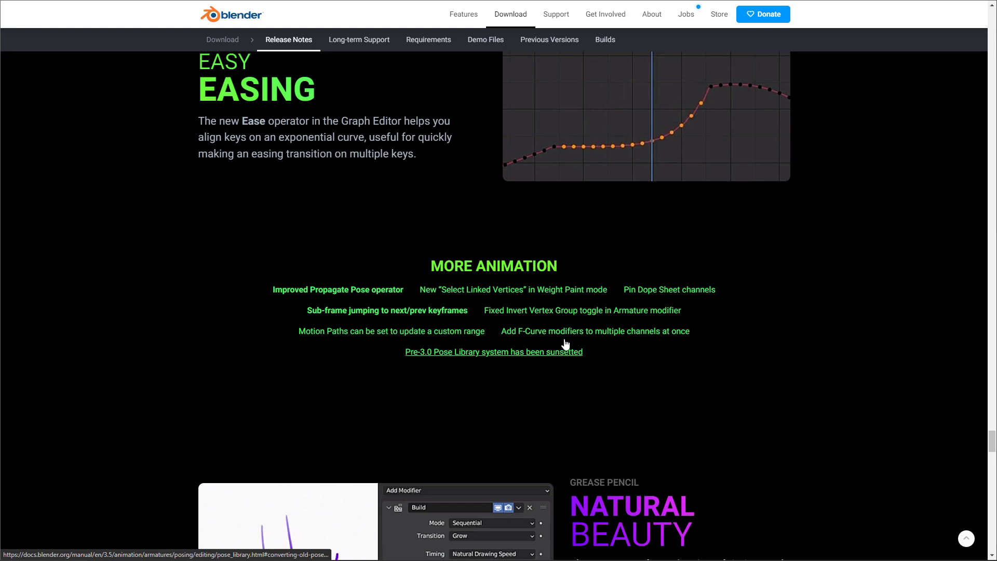
pyautogui.scroll(1, 649, 343)
pyautogui.scroll(-9, 679, 335)
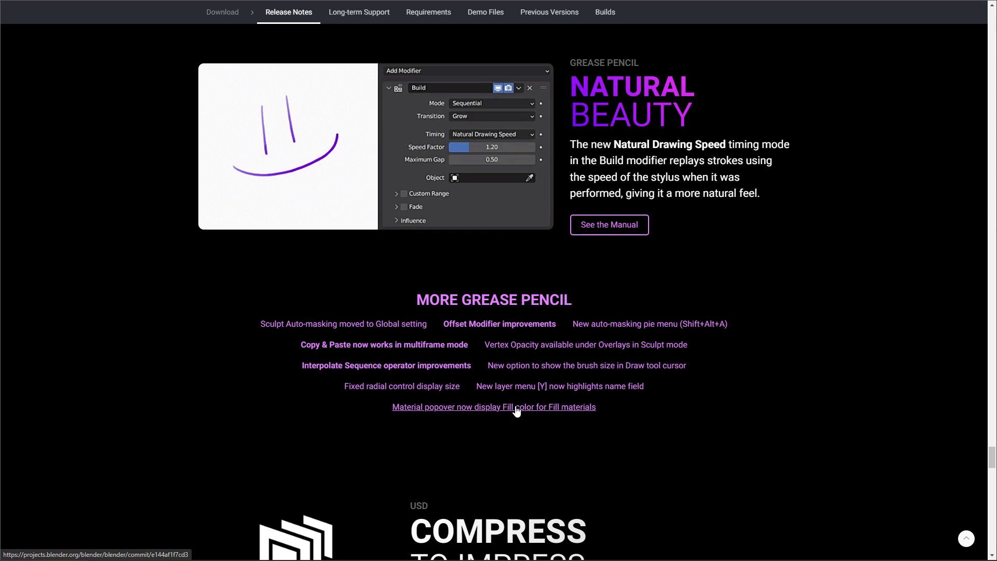
pyautogui.scroll(-20, 517, 408)
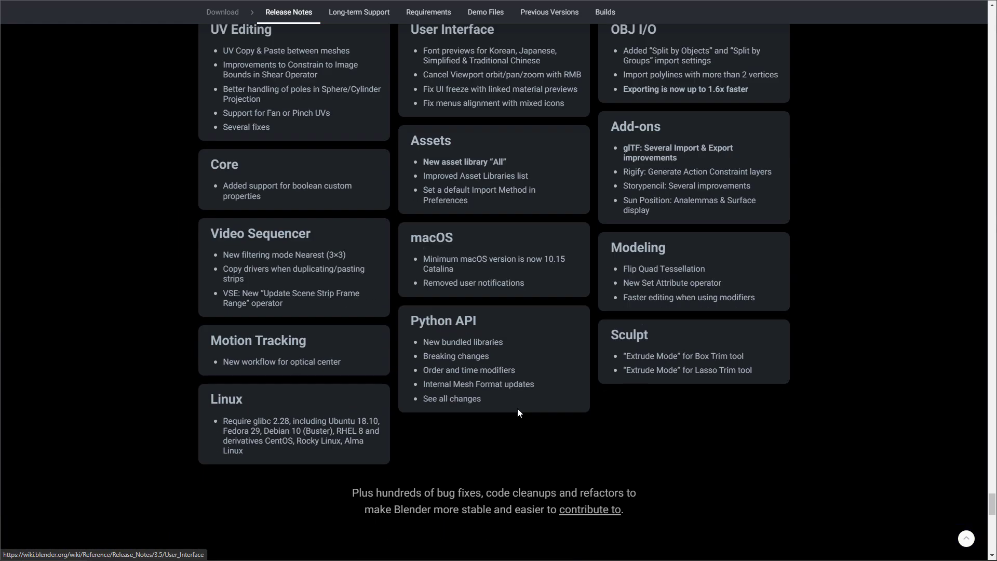
pyautogui.scroll(-2, 517, 412)
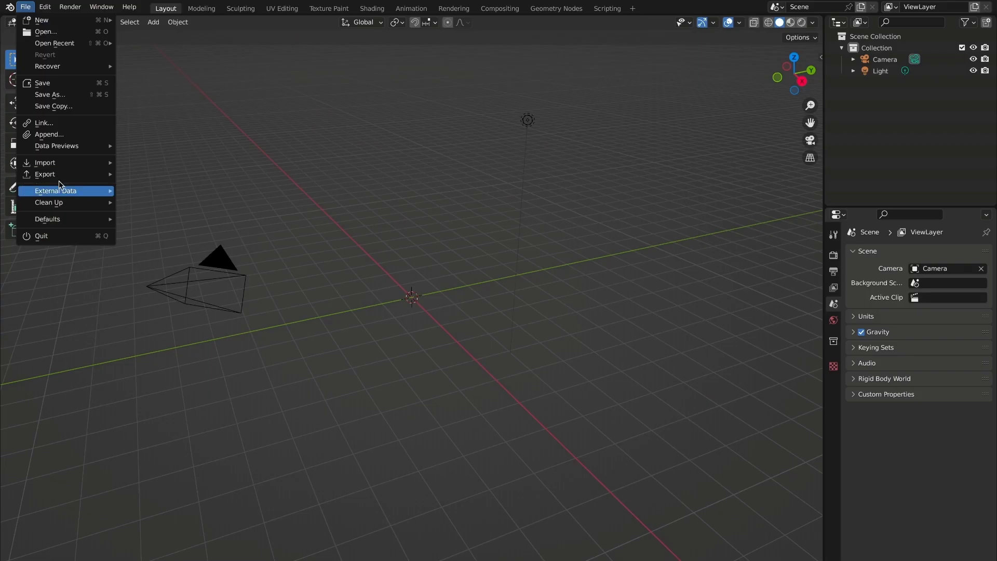
# Step: Import couch.obj from the Documents folder as a Wavefront OBJ
pyautogui.moveTo(70, 164)
pyautogui.click(171, 210)
pyautogui.click(252, 237)
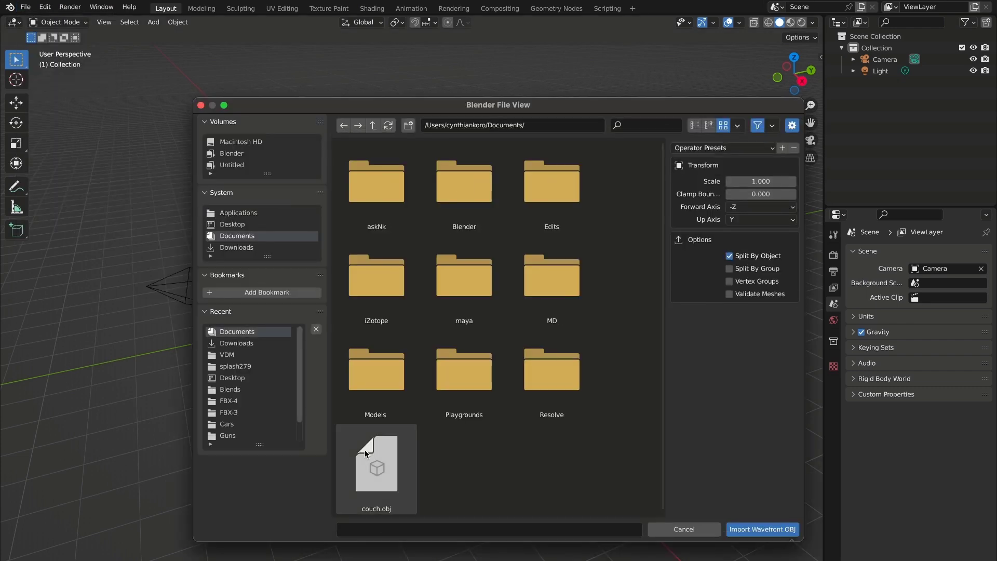
pyautogui.click(369, 459)
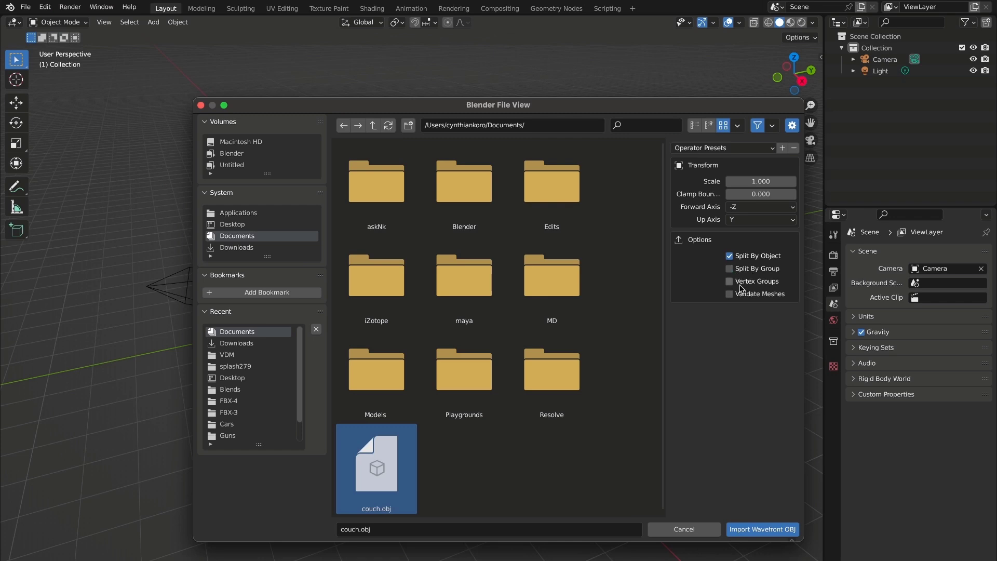
pyautogui.press('Return')
# Step: Select the imported couch wireframe and inspect its vertices in Edit Mode
pyautogui.scroll(4, 461, 295)
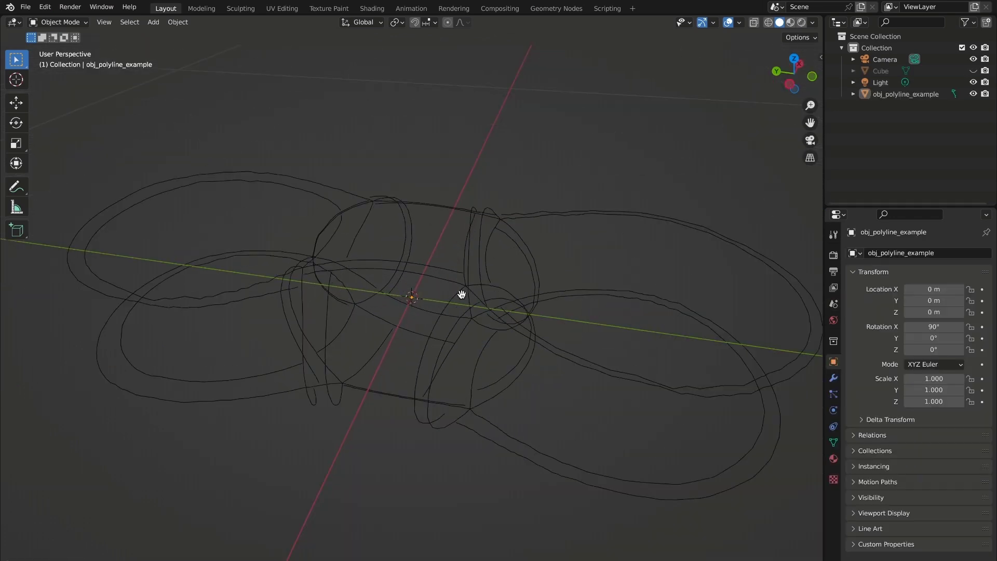
pyautogui.moveTo(457, 331); pyautogui.dragTo(349, 349, button='middle')
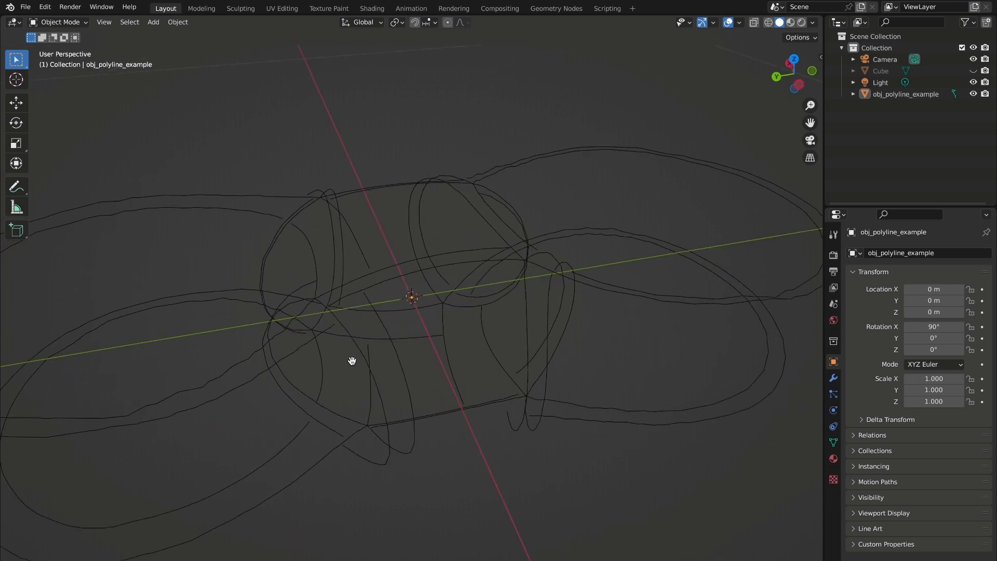
pyautogui.click(362, 356)
pyautogui.press('Tab')
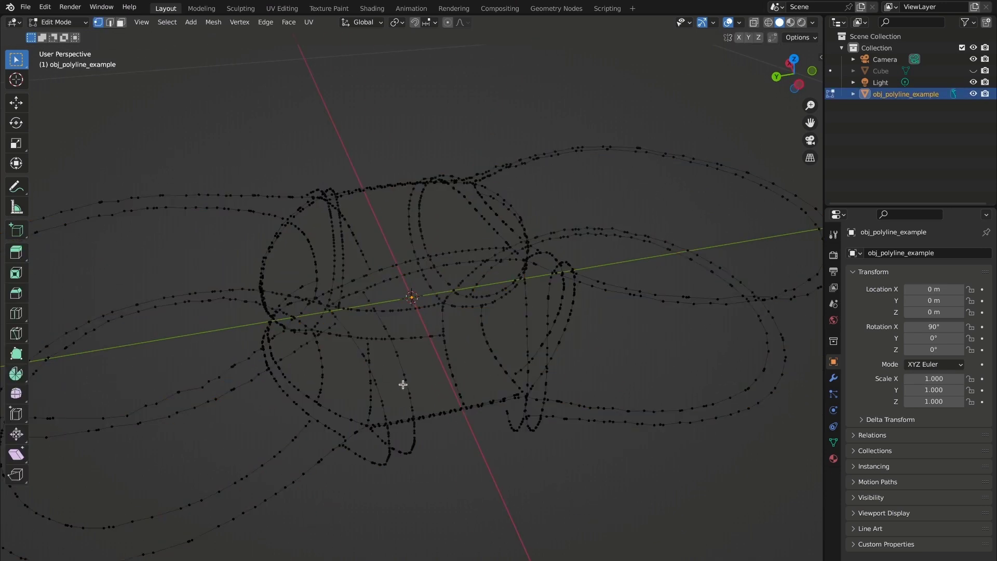
pyautogui.moveTo(429, 441); pyautogui.dragTo(443, 410, button='middle')
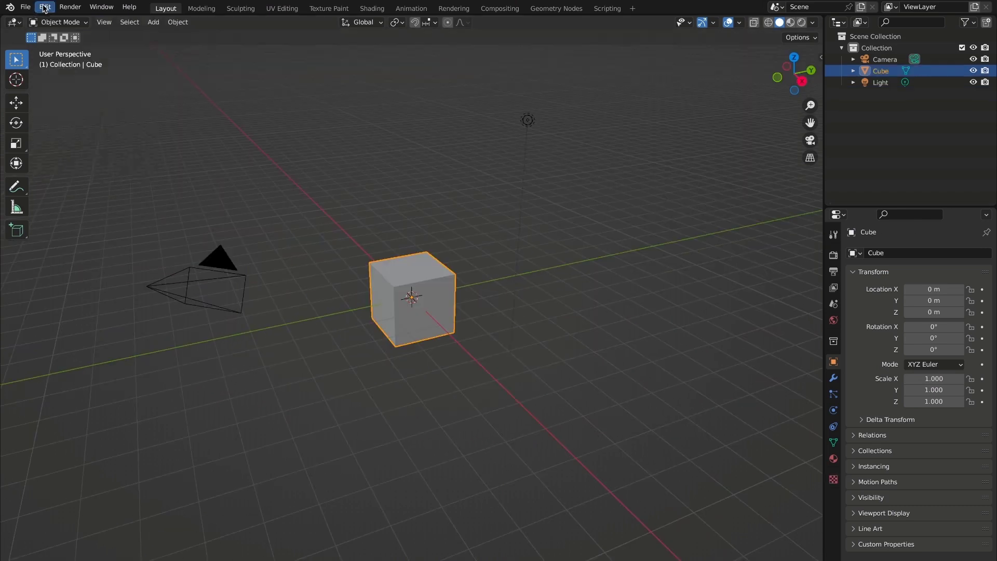
# Step: Open Blender's Preferences from the Edit menu
pyautogui.click(45, 7)
pyautogui.click(98, 172)
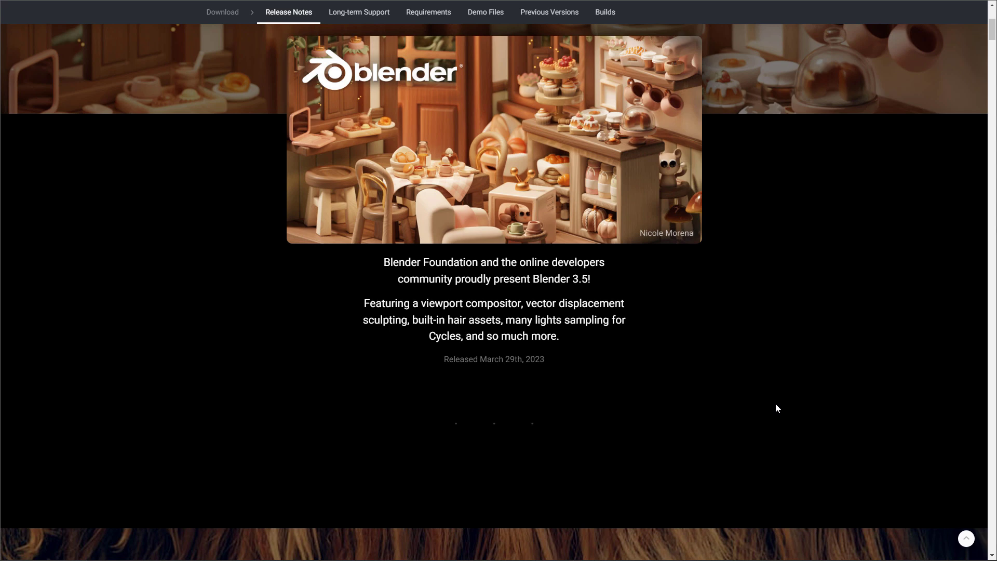
# Step: Scroll up to the 'Better in every way.' banner at the top of the release notes
pyautogui.scroll(5, 777, 408)
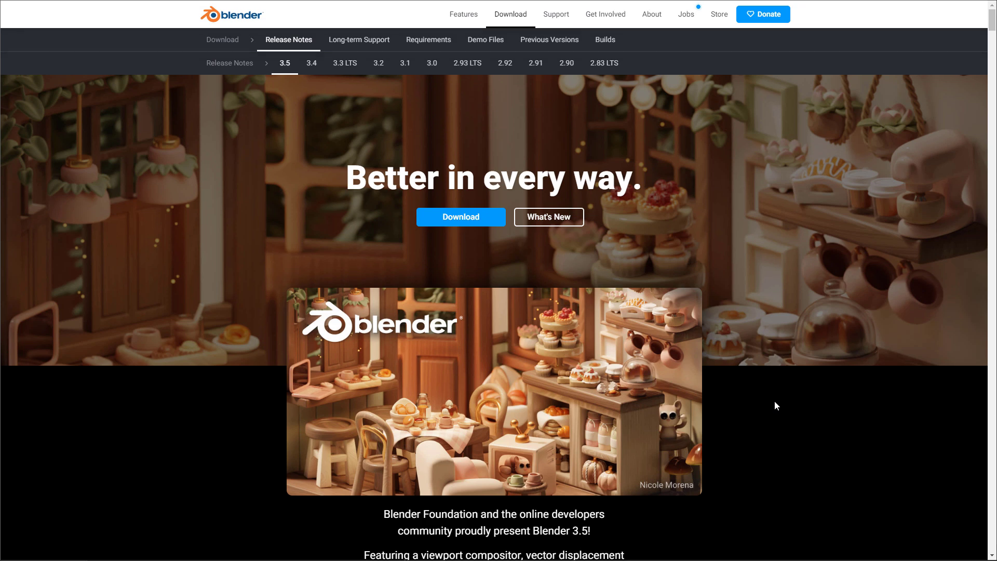